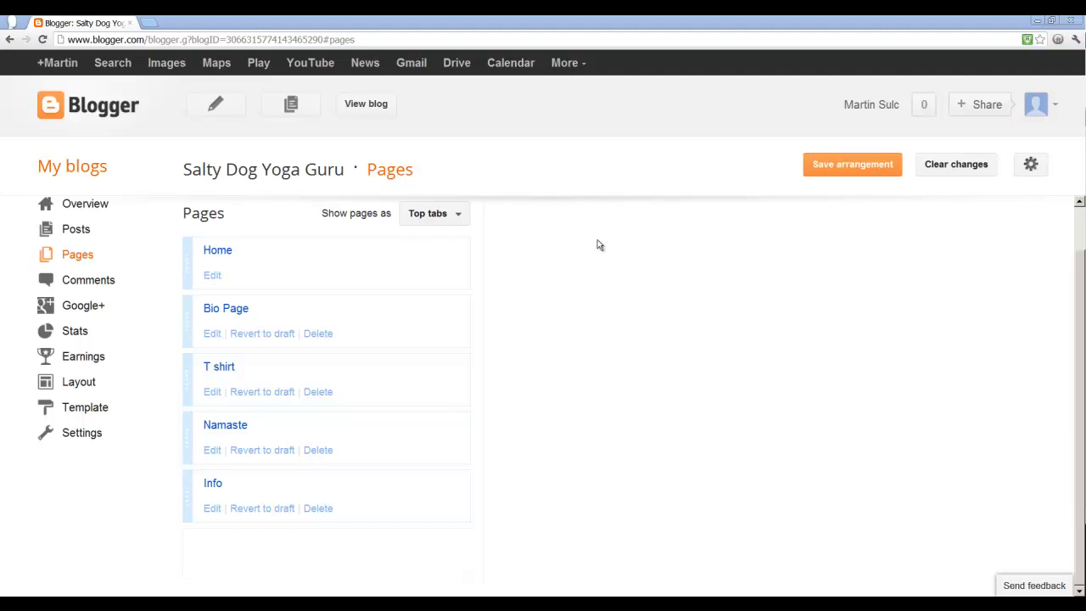
# Step: Open the account dropdown from the profile picture on the Blogger Pages screen
pyautogui.click(880, 105)
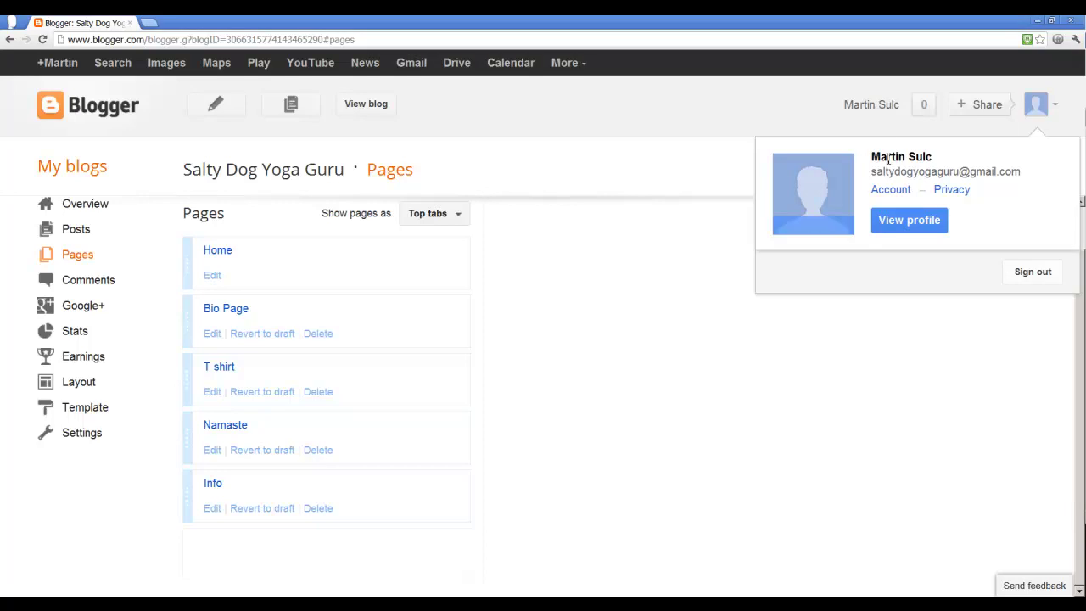
# Step: Go through Google Account settings and Products to Picasa Web Albums
pyautogui.click(890, 190)
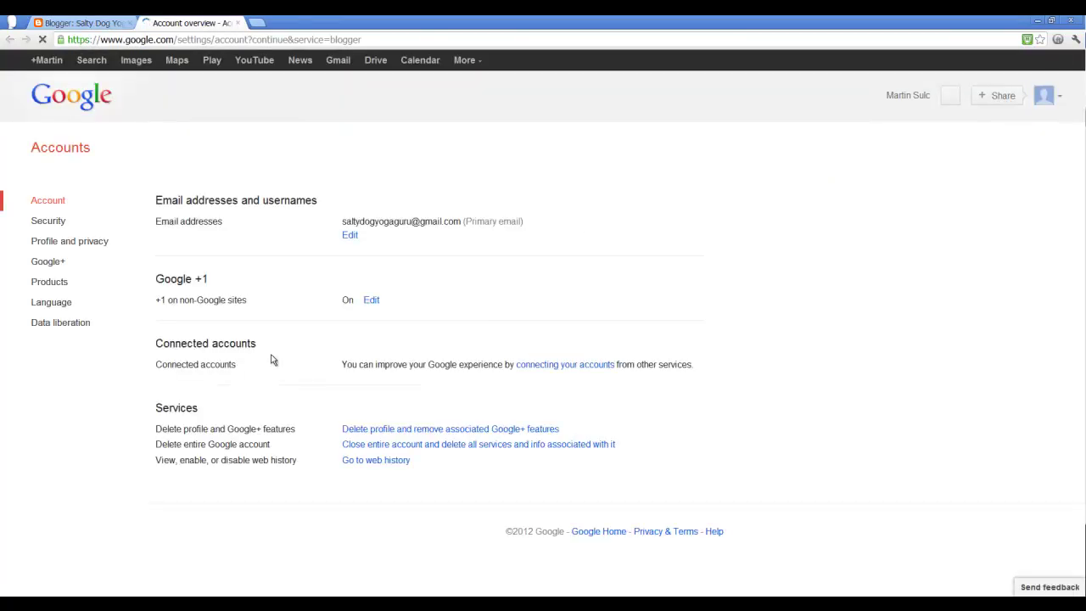
pyautogui.click(55, 284)
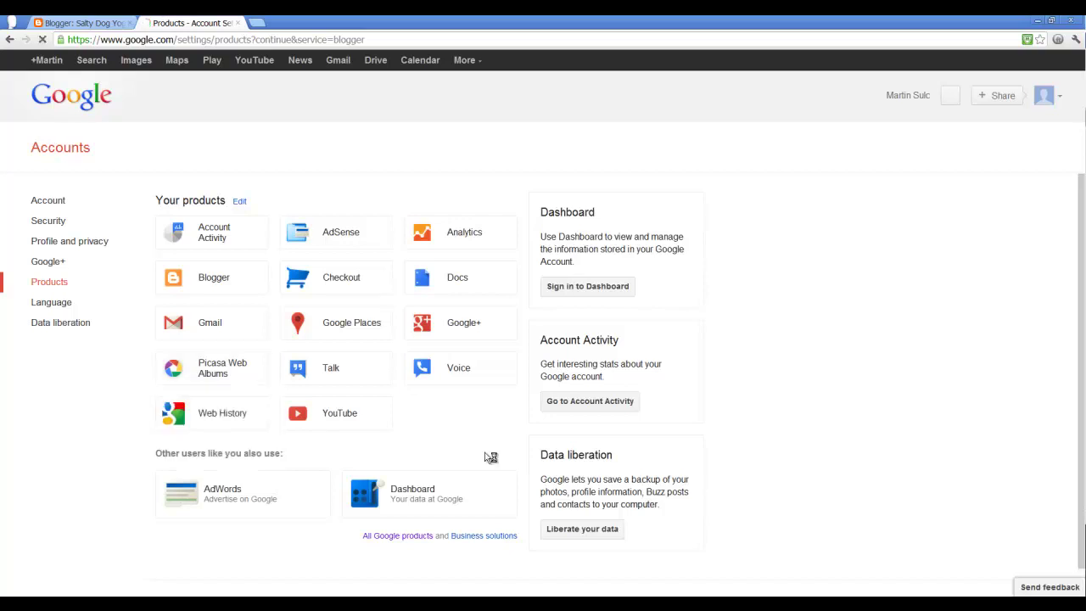
pyautogui.click(243, 374)
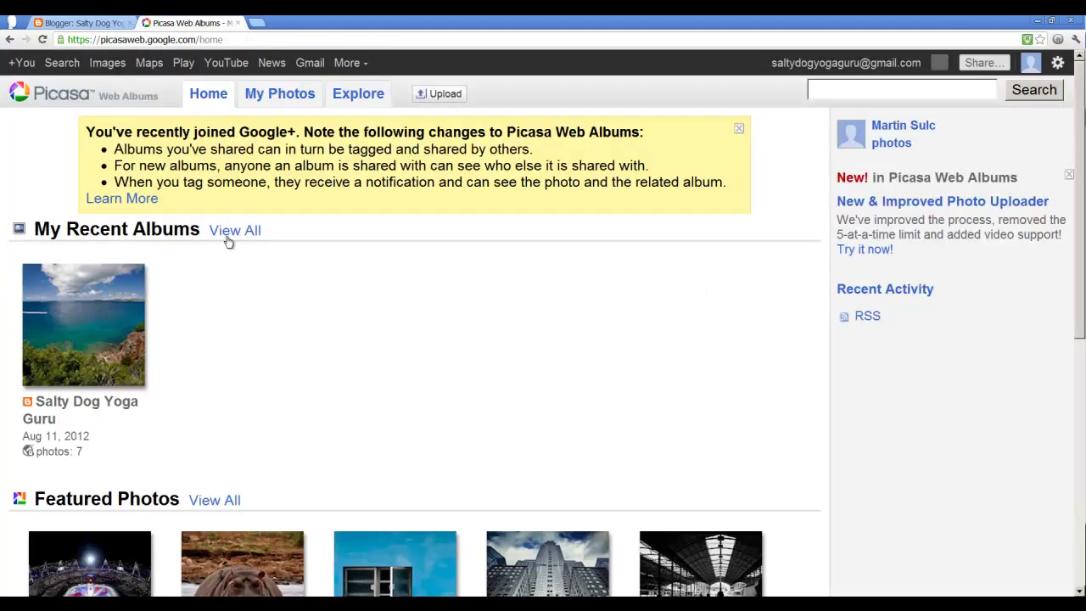
# Step: Scroll the Picasa home page to find the Salty Dog Yoga Guru album
pyautogui.scroll(-3, 255, 478)
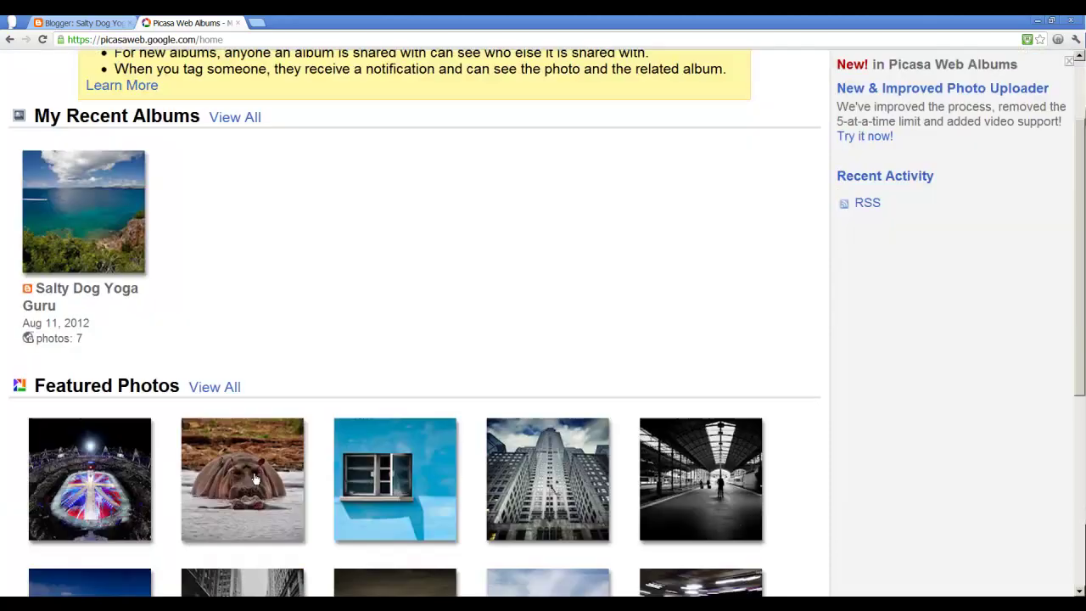
pyautogui.scroll(-6, 240, 501)
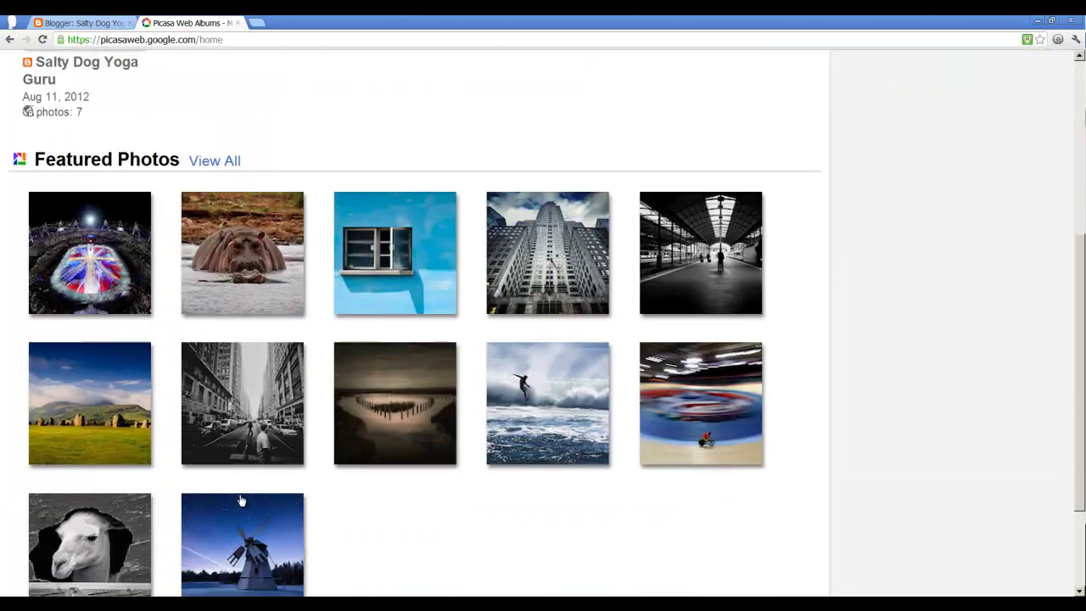
pyautogui.scroll(9, 240, 501)
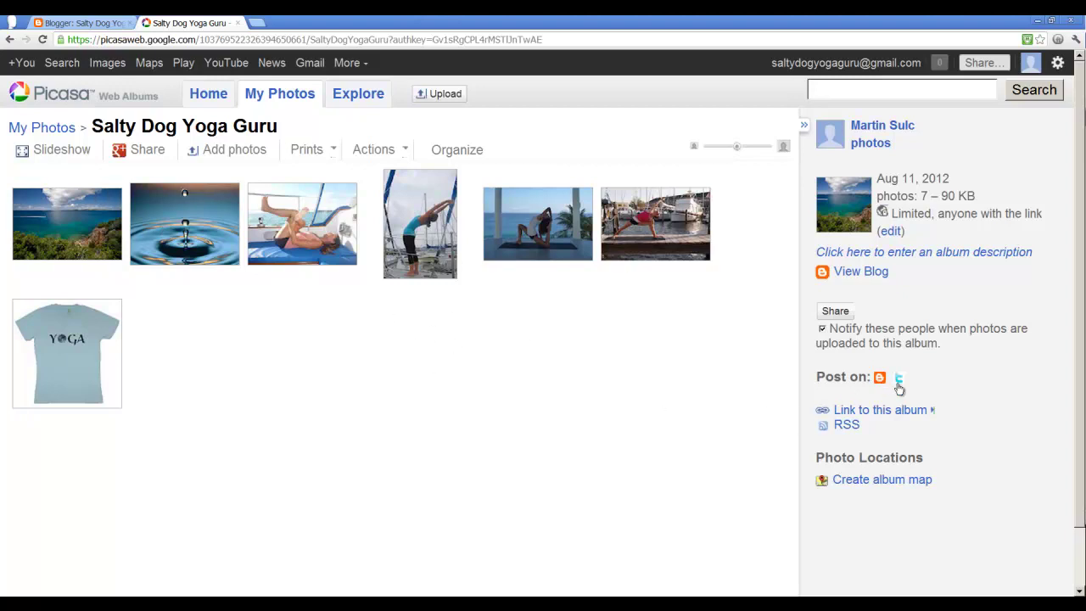
# Step: Select the Salty Dog Yoga Guru album's link and embed HTML, then switch to Word's Document1
pyautogui.click(861, 414)
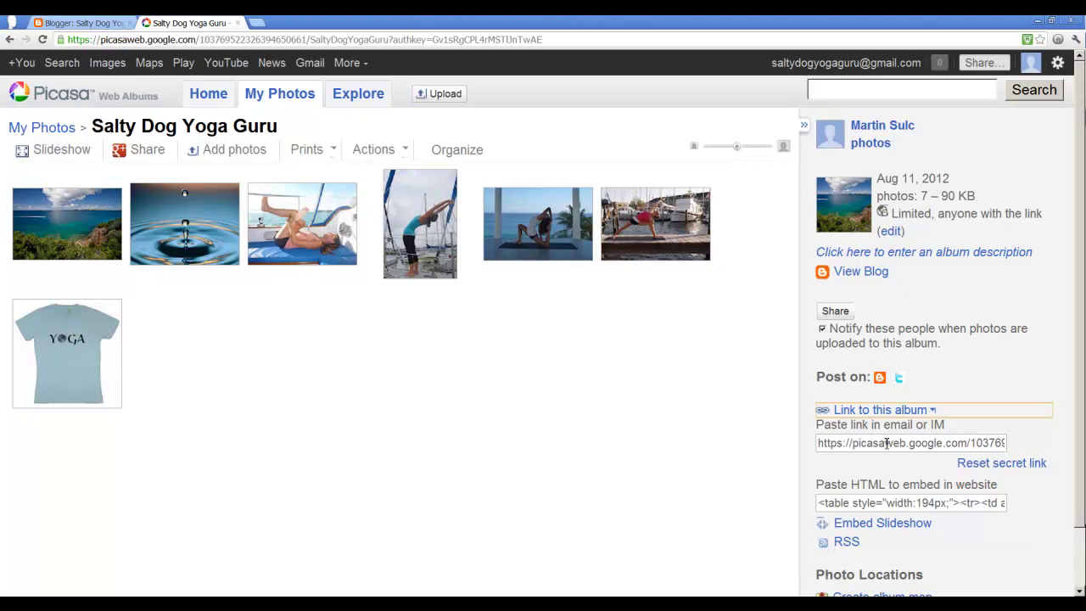
pyautogui.click(887, 443)
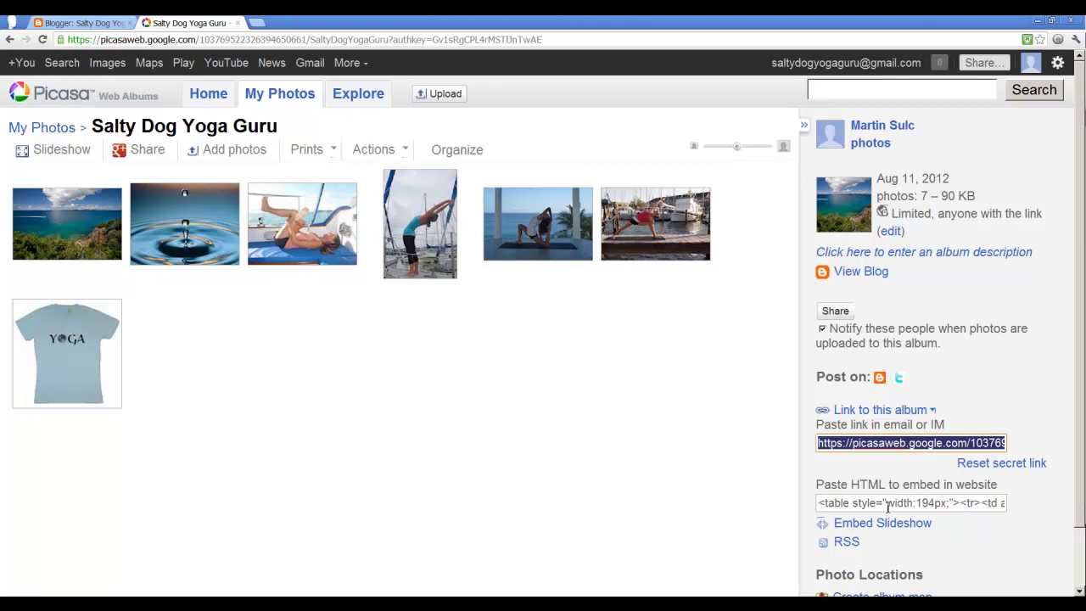
pyautogui.scroll(-1, 894, 496)
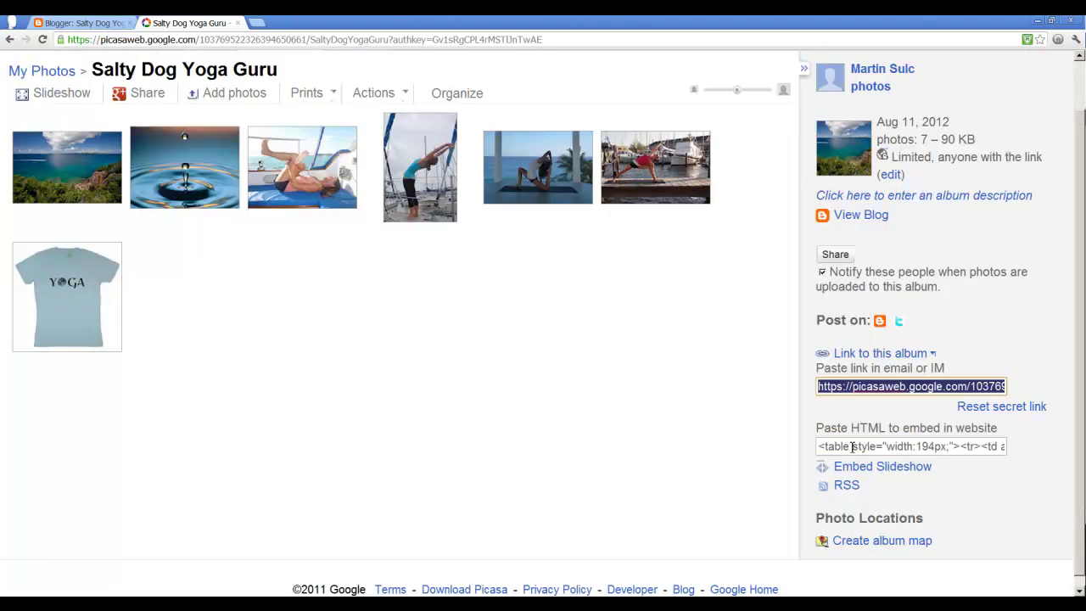
pyautogui.click(893, 451)
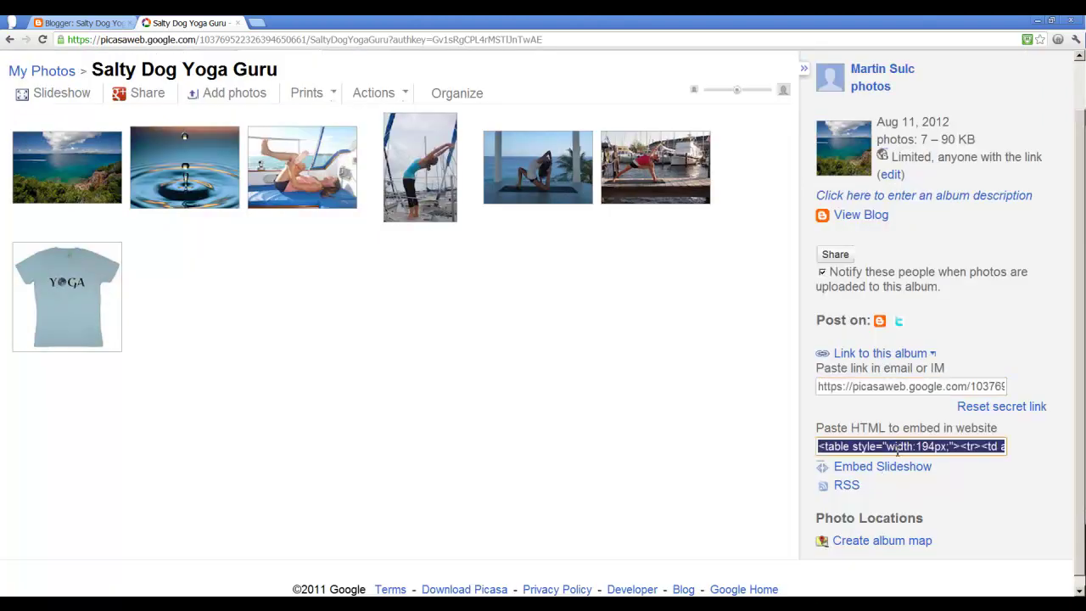
pyautogui.scroll(1, 696, 484)
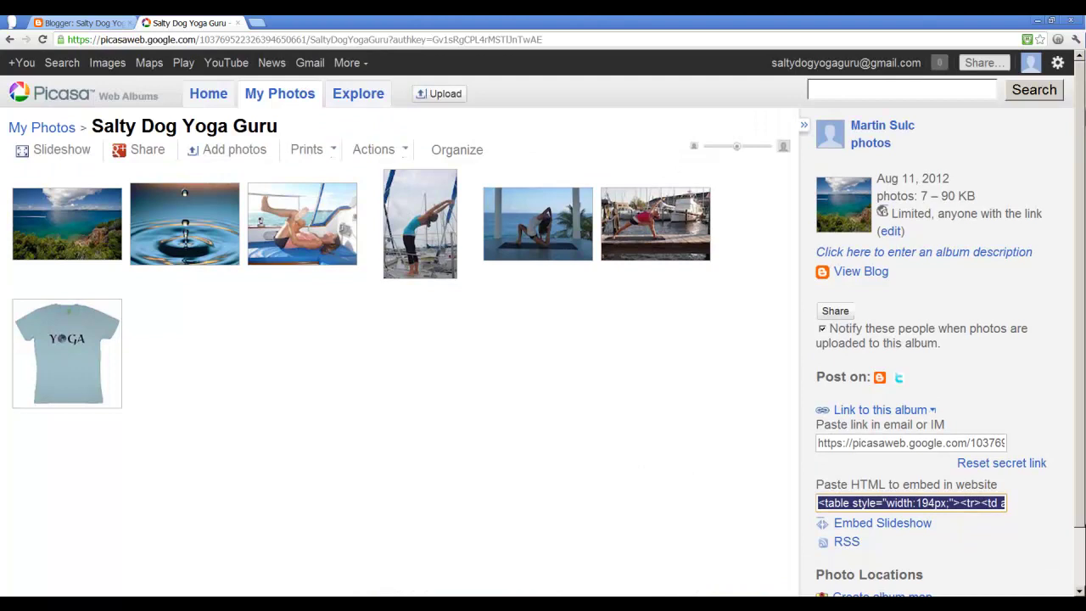
pyautogui.click(297, 599)
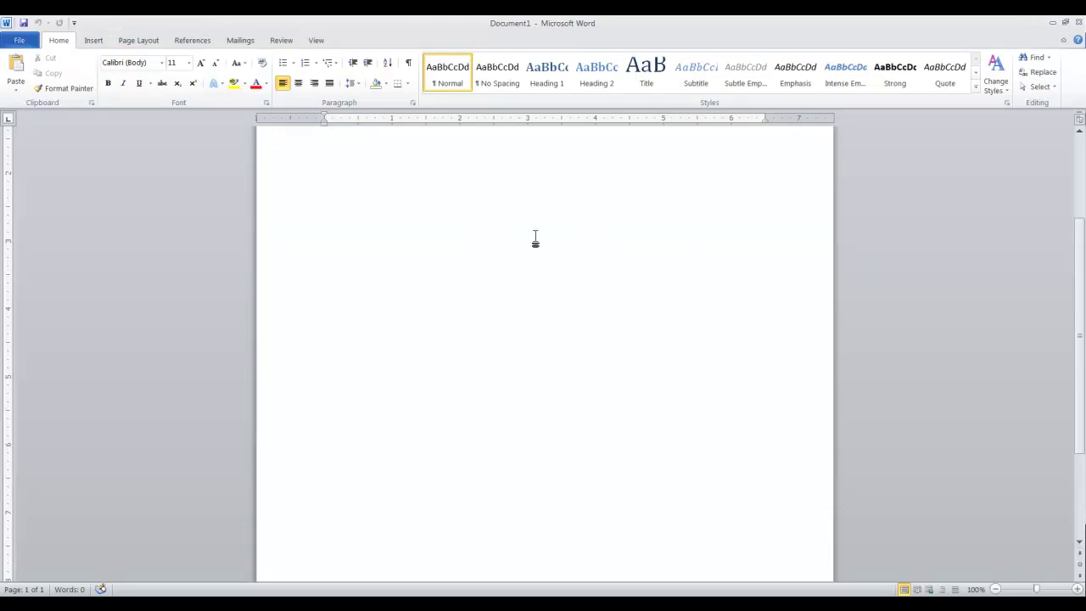
# Step: Insert blue reflected-style WordArt reading 'YOGA LESSONS'
pyautogui.click(95, 43)
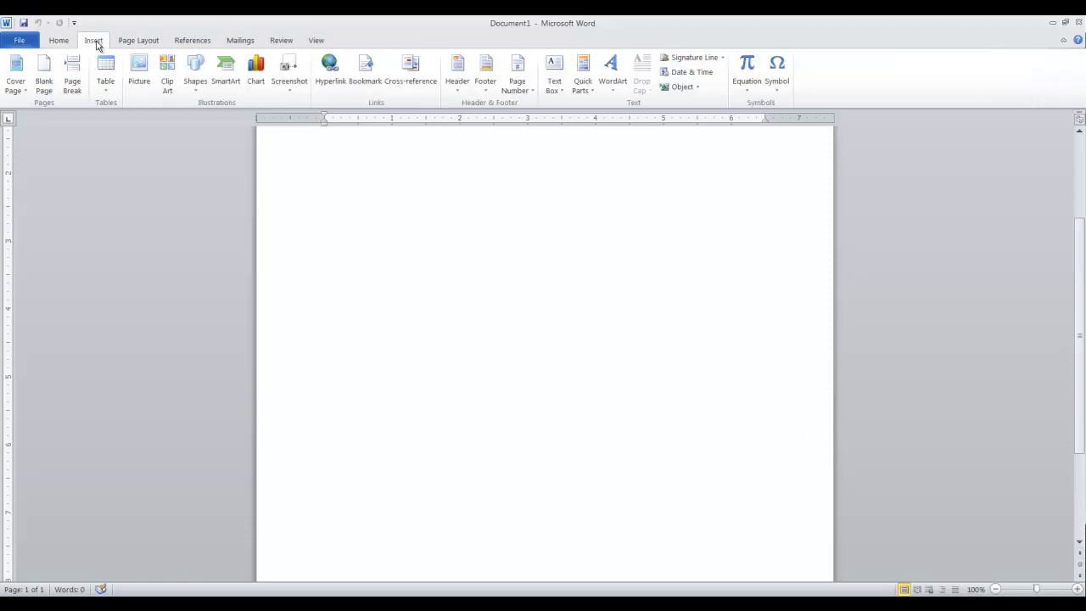
pyautogui.click(613, 85)
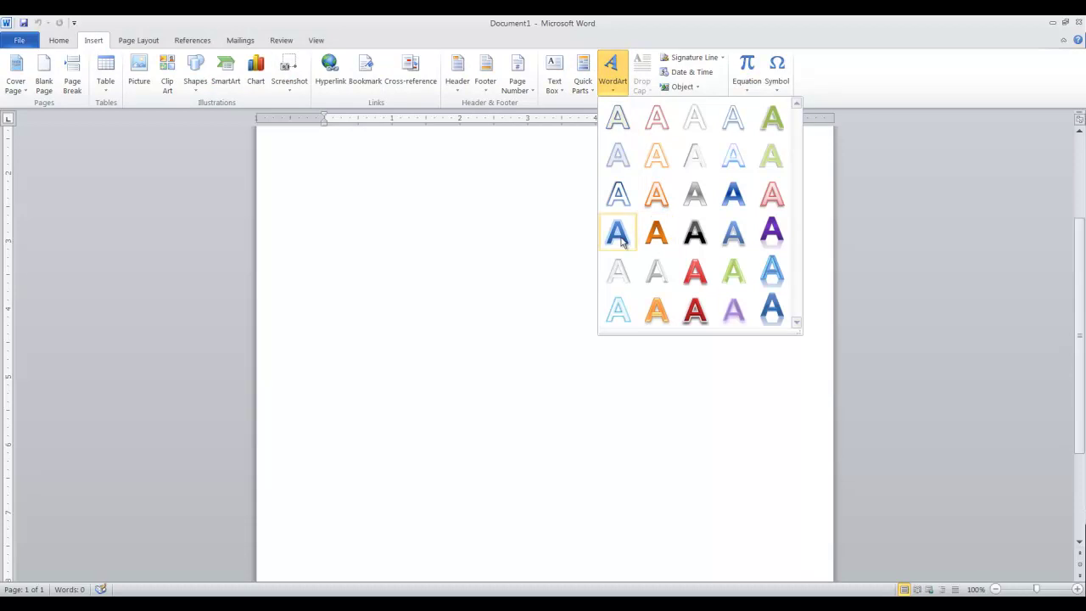
pyautogui.click(788, 269)
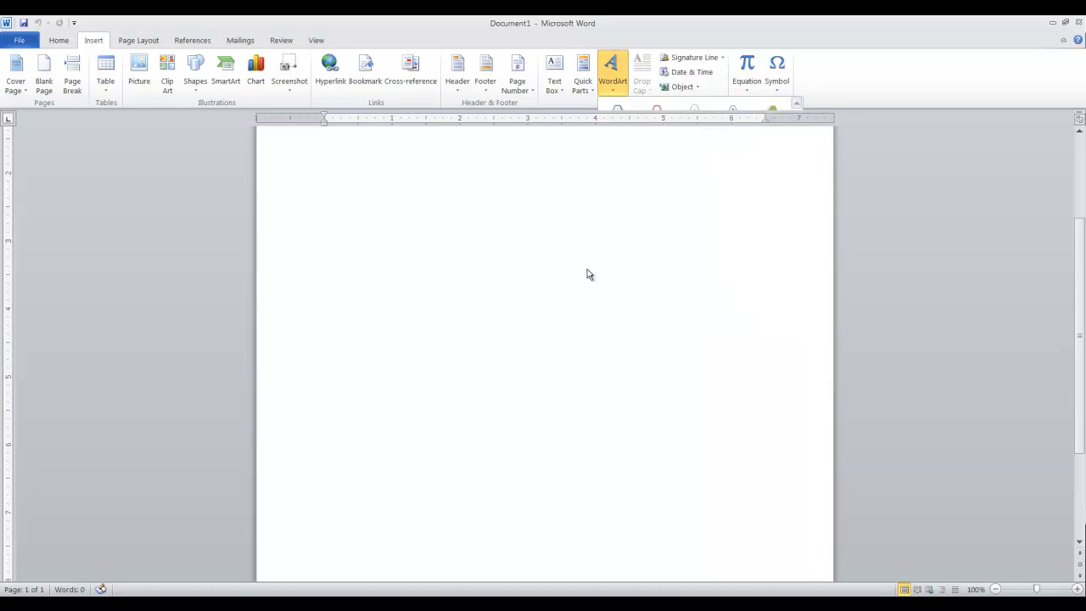
pyautogui.write('Y')
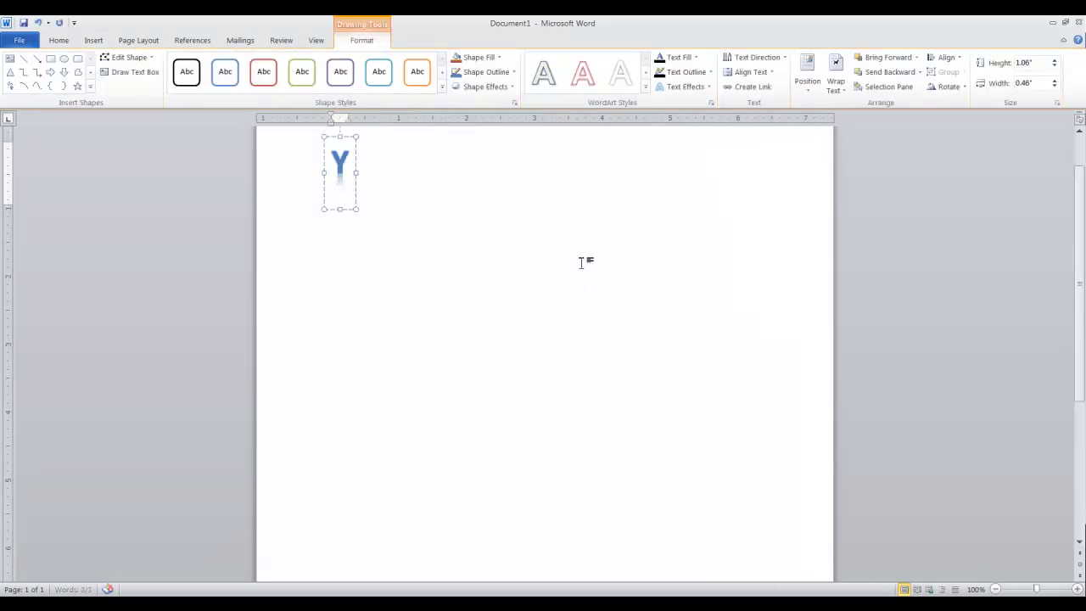
pyautogui.write('OGA')
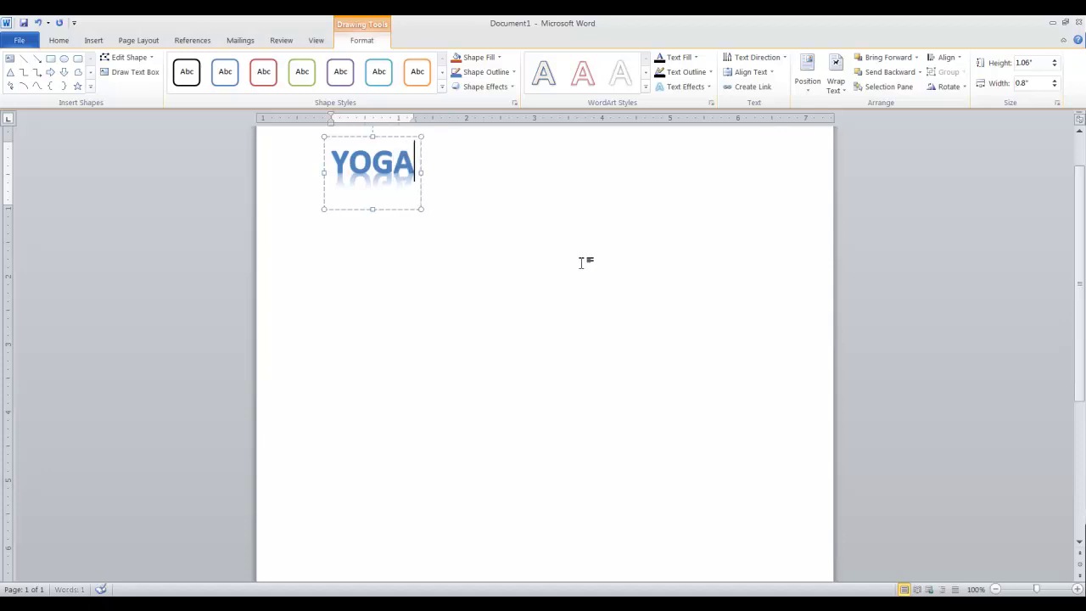
pyautogui.write(' LESSONS')
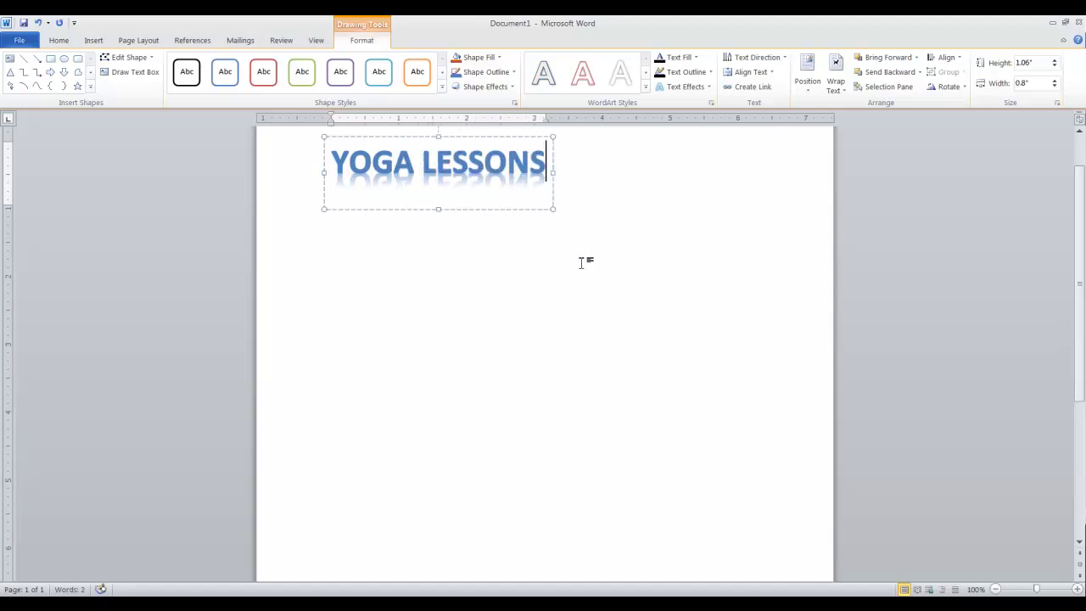
# Step: Centre the YOGA LESSONS title near the top of the page
pyautogui.click(446, 137)
pyautogui.moveTo(513, 238); pyautogui.dragTo(536, 236)
pyautogui.click(607, 327)
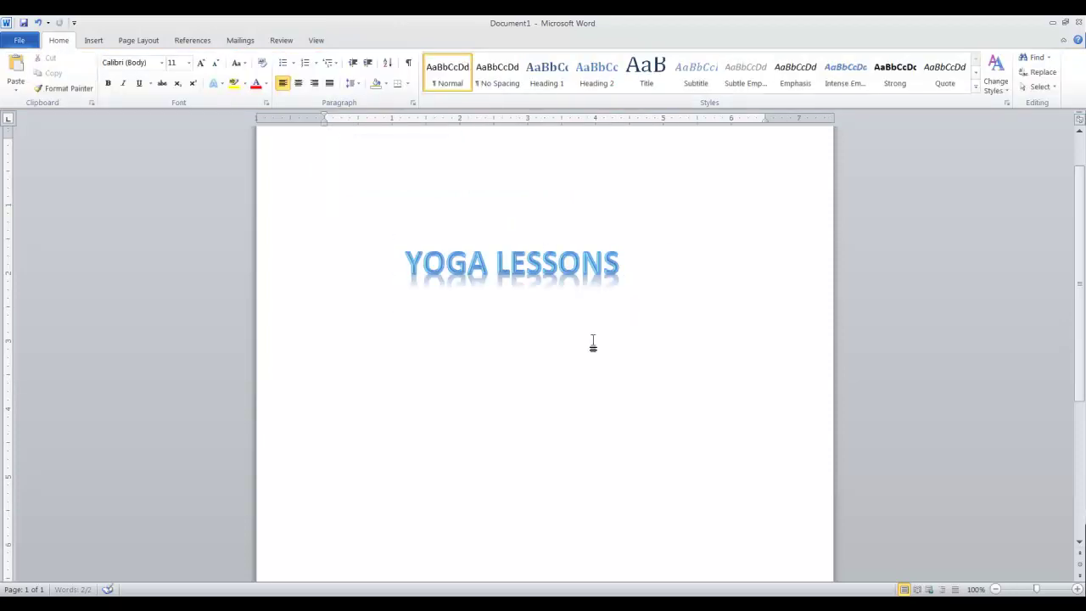
pyautogui.click(93, 43)
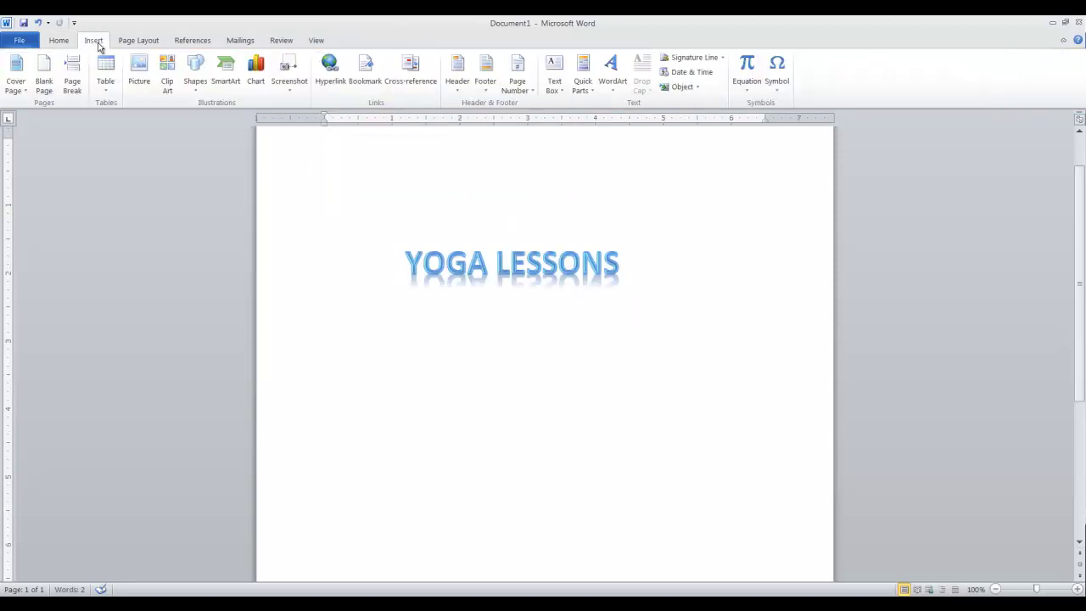
# Step: Insert photo P10206391 from the Yoga pictures folder and set its wrapping to Through
pyautogui.click(149, 82)
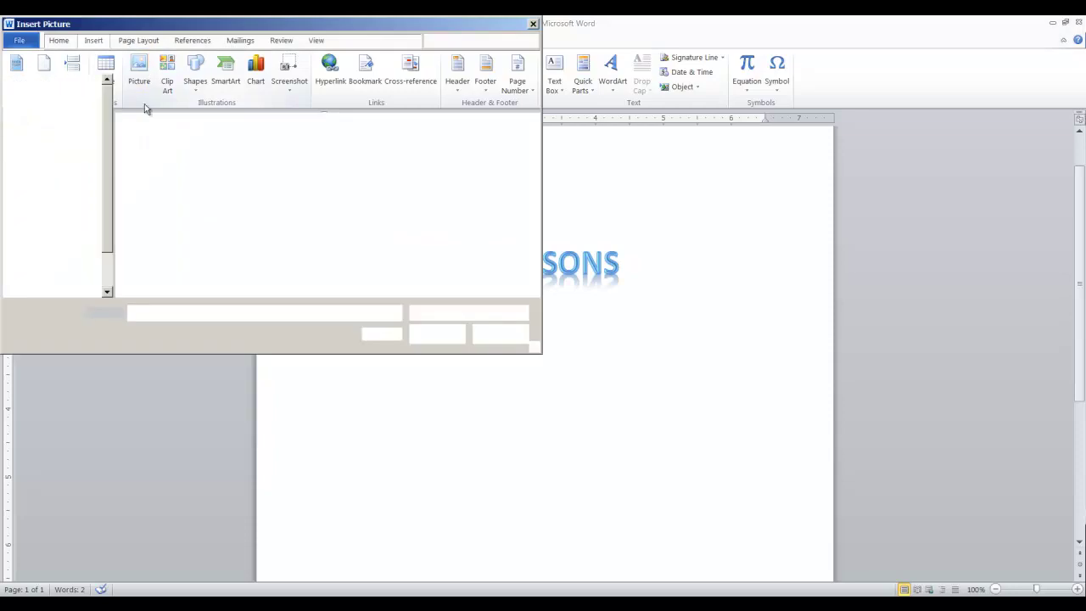
pyautogui.doubleClick(416, 181)
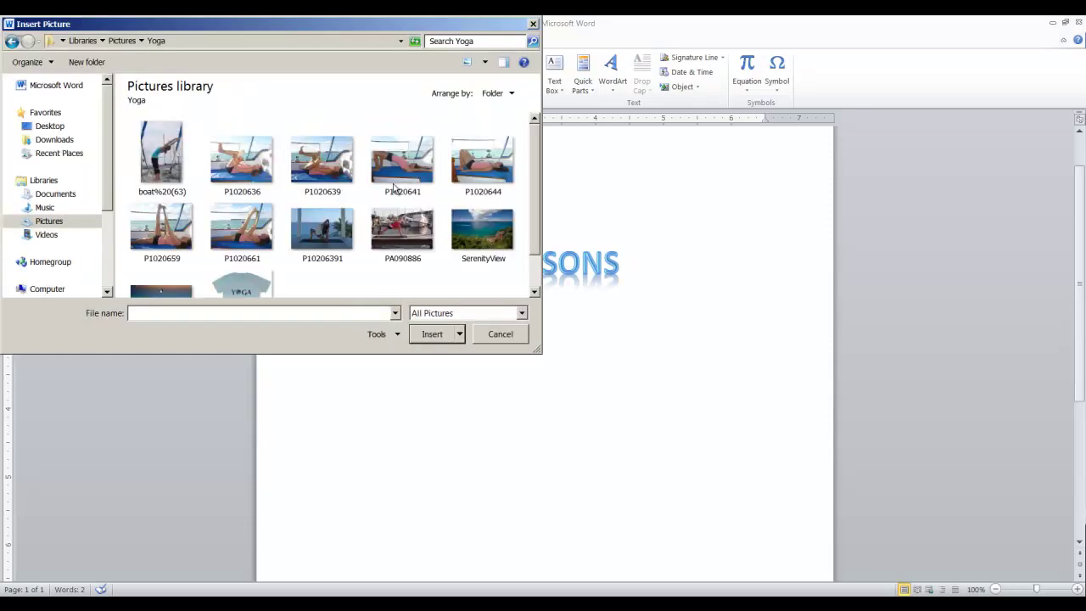
pyautogui.scroll(-1, 341, 288)
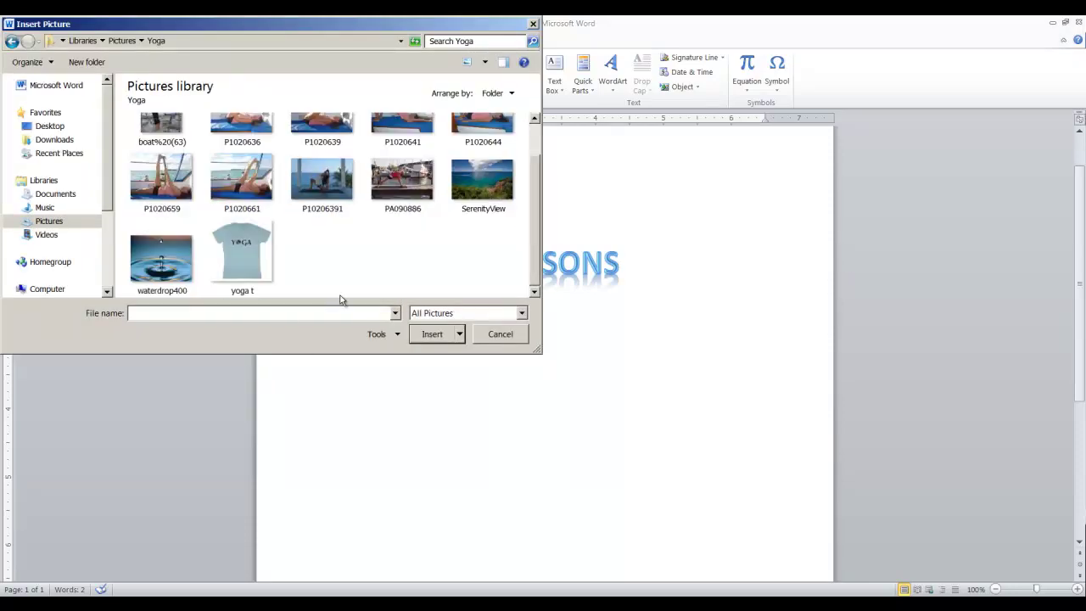
pyautogui.doubleClick(330, 181)
pyautogui.moveTo(381, 193); pyautogui.dragTo(499, 341)
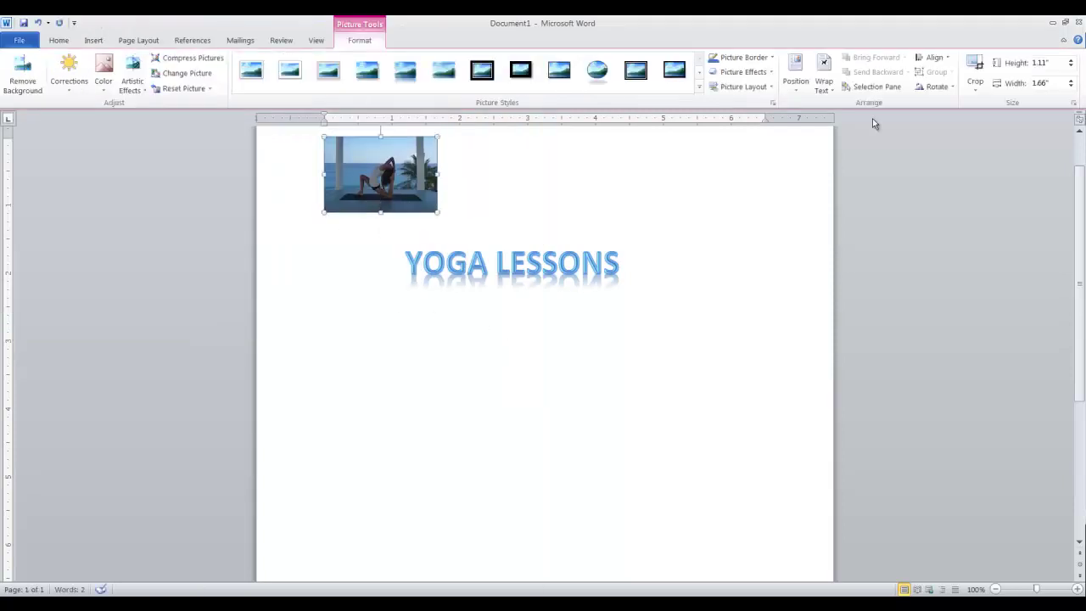
pyautogui.click(824, 75)
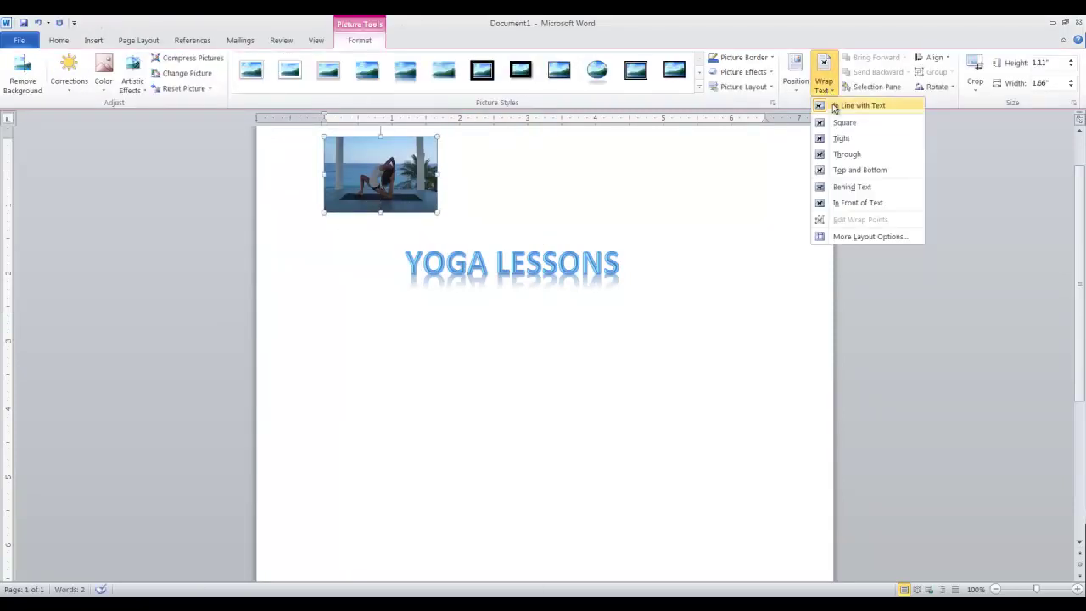
pyautogui.click(849, 154)
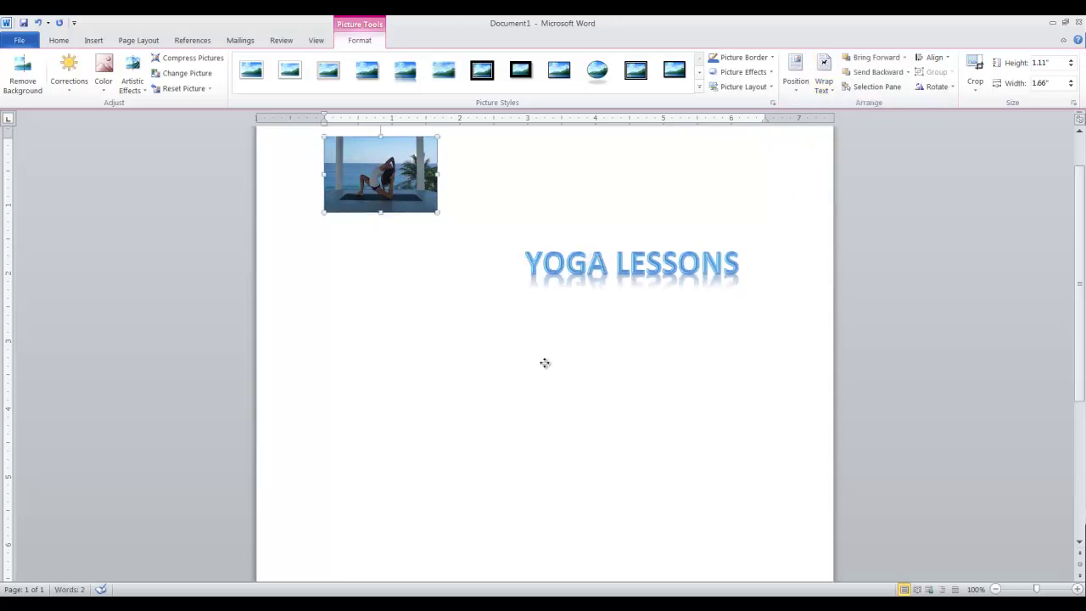
# Step: Set the YOGA LESSONS title to wrap Through and move the photo just beneath it
pyautogui.click(581, 264)
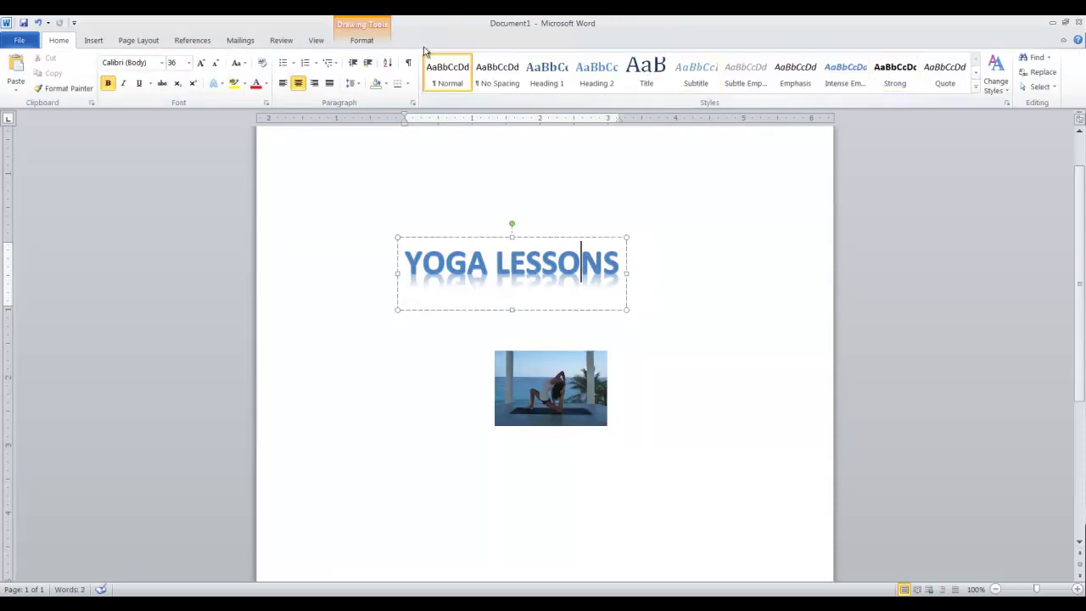
pyautogui.click(361, 40)
pyautogui.click(807, 85)
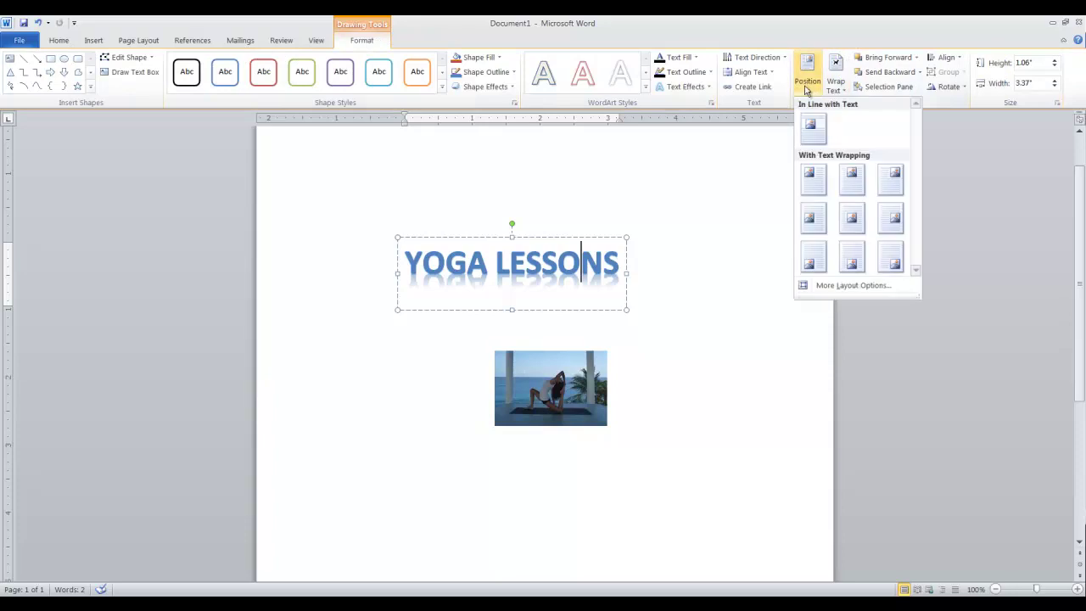
pyautogui.click(835, 80)
pyautogui.click(858, 156)
pyautogui.click(532, 362)
pyautogui.moveTo(471, 304); pyautogui.dragTo(492, 314)
pyautogui.click(535, 435)
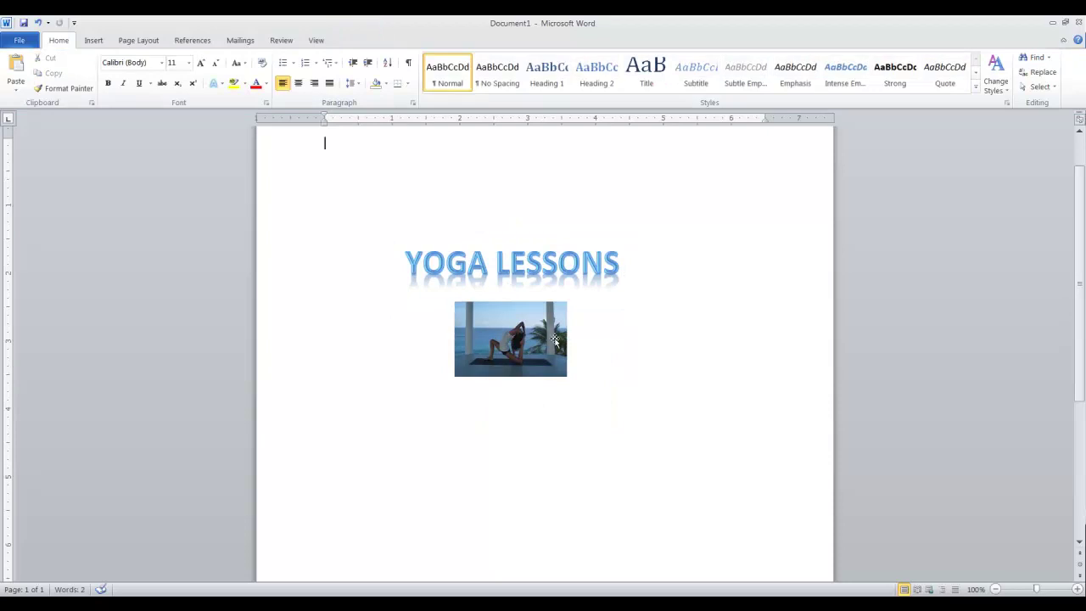
# Step: Insert a new WordArt box reading 'CALL US AT'
pyautogui.click(99, 42)
pyautogui.click(611, 63)
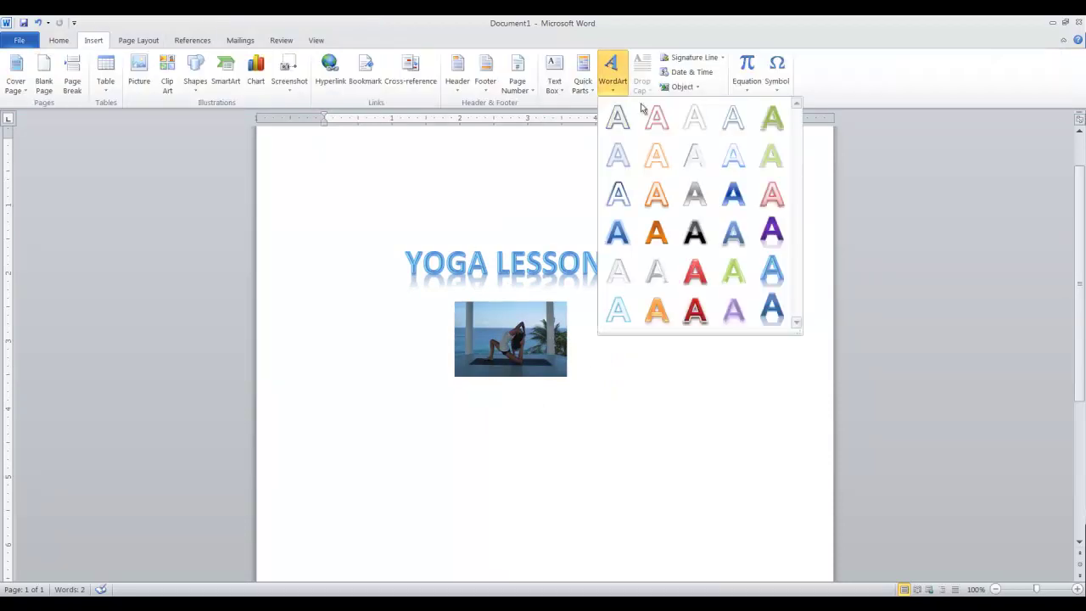
pyautogui.click(768, 266)
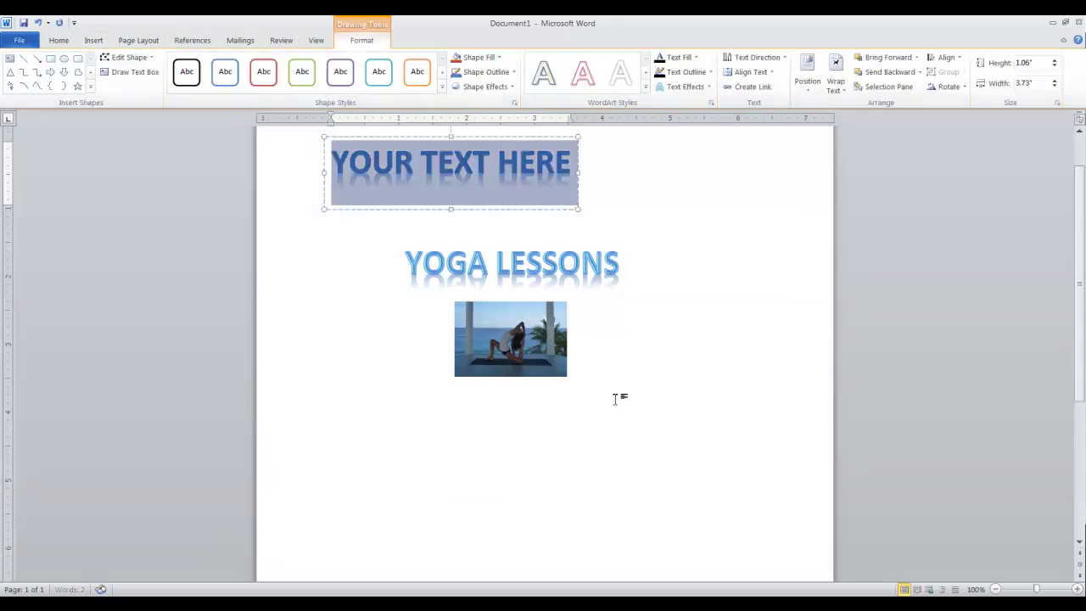
pyautogui.write('CALL ')
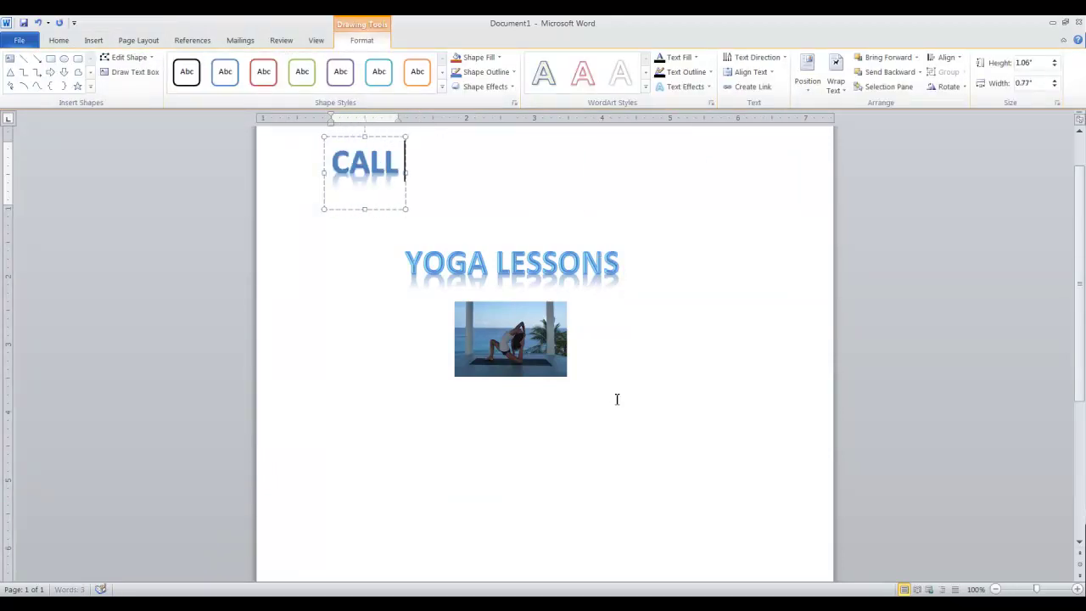
pyautogui.write('US AT')
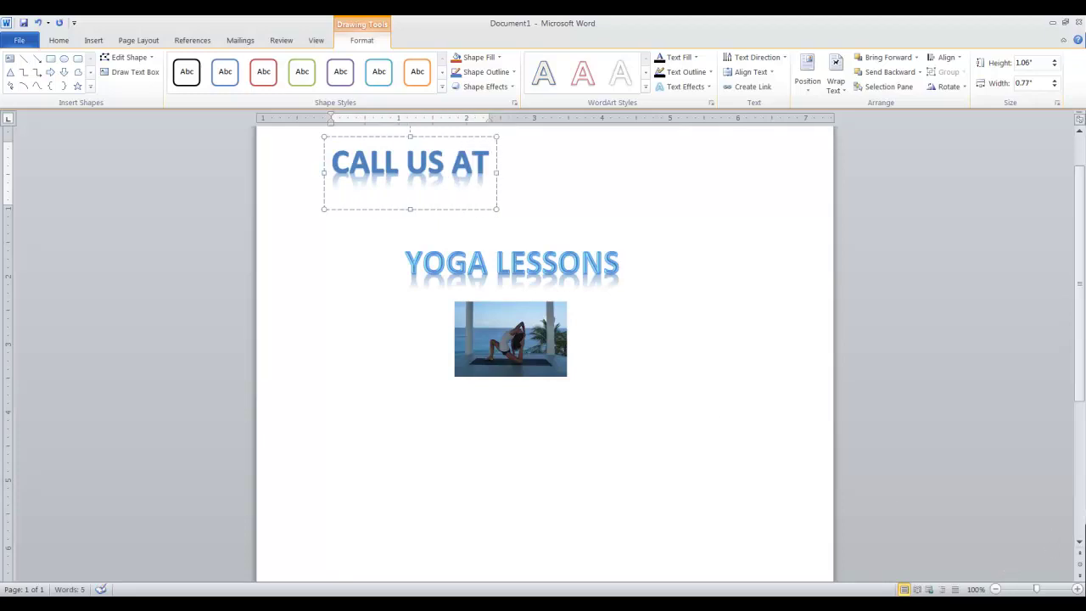
# Step: Add the contact phone number after CALL US AT, replacing the pasted copy
pyautogui.click(494, 165)
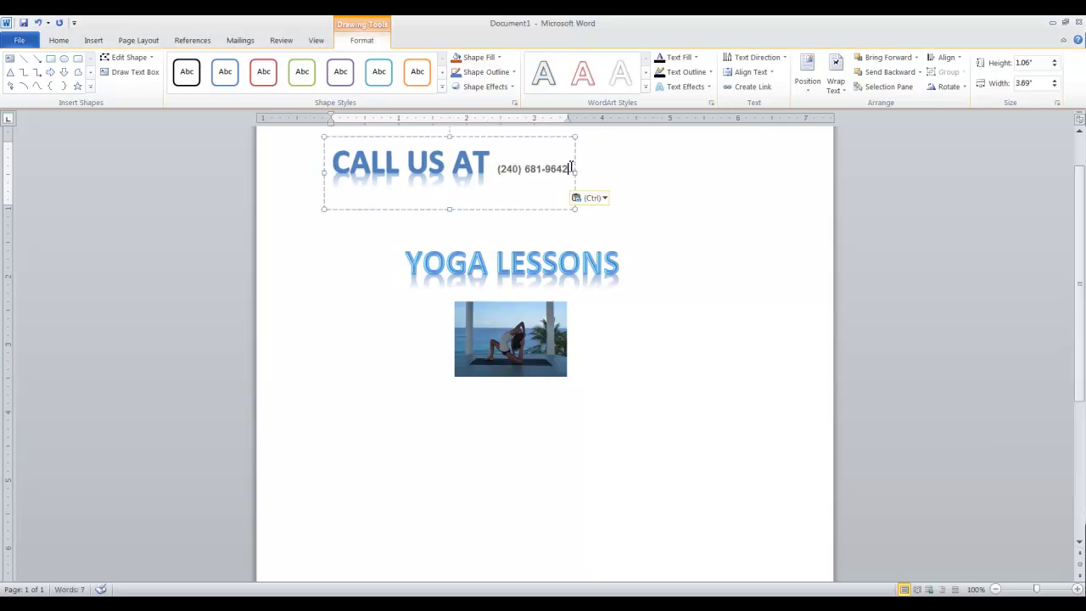
pyautogui.moveTo(568, 168); pyautogui.dragTo(500, 167)
pyautogui.click(510, 156)
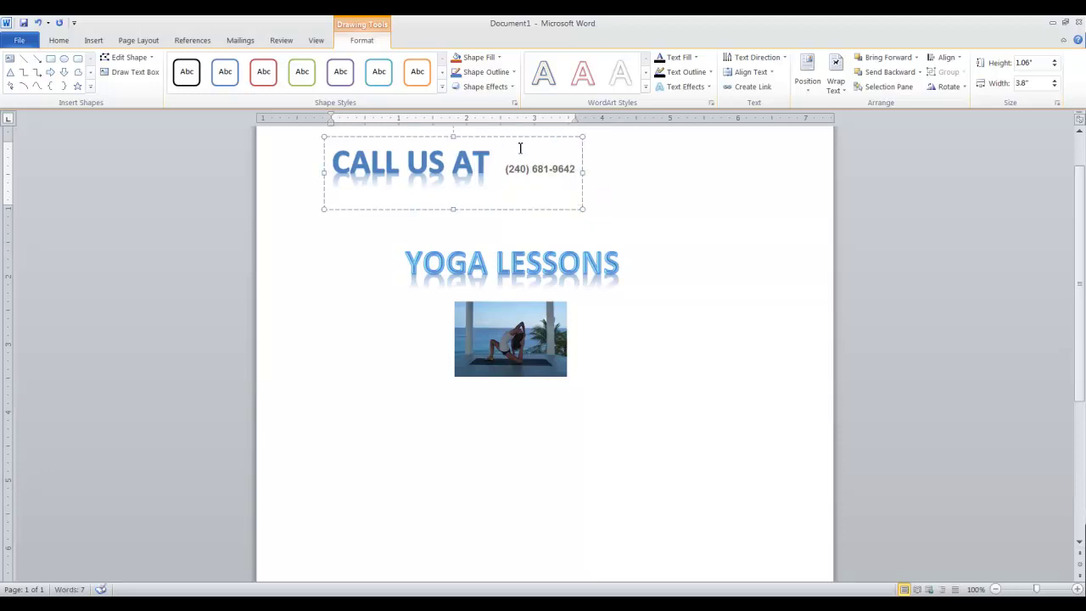
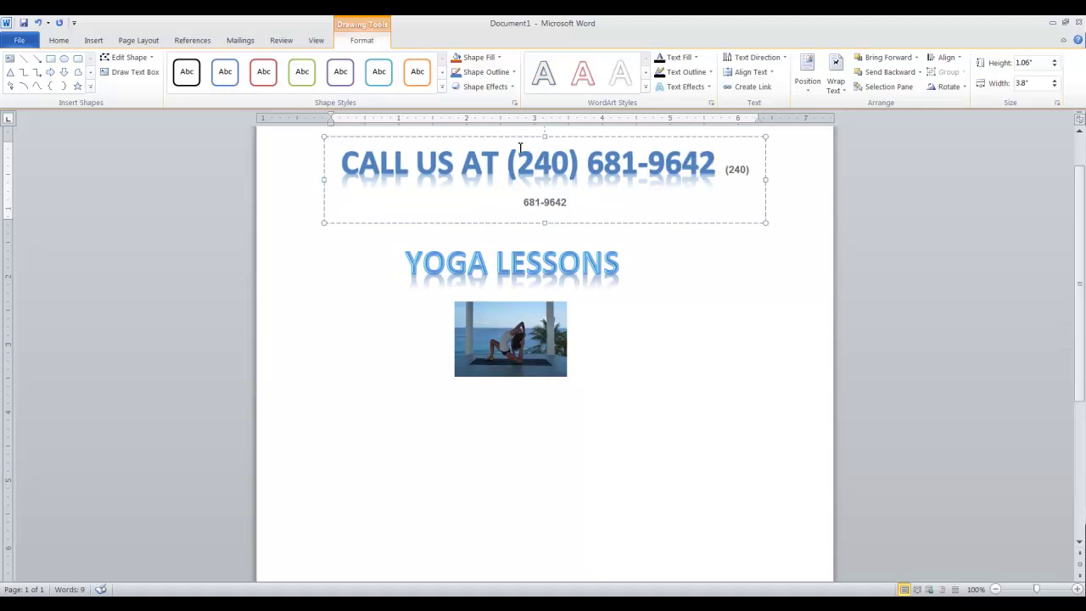
# Step: Set the CALL US AT WordArt to wrap Through and drag it below the yoga photo
pyautogui.click(494, 135)
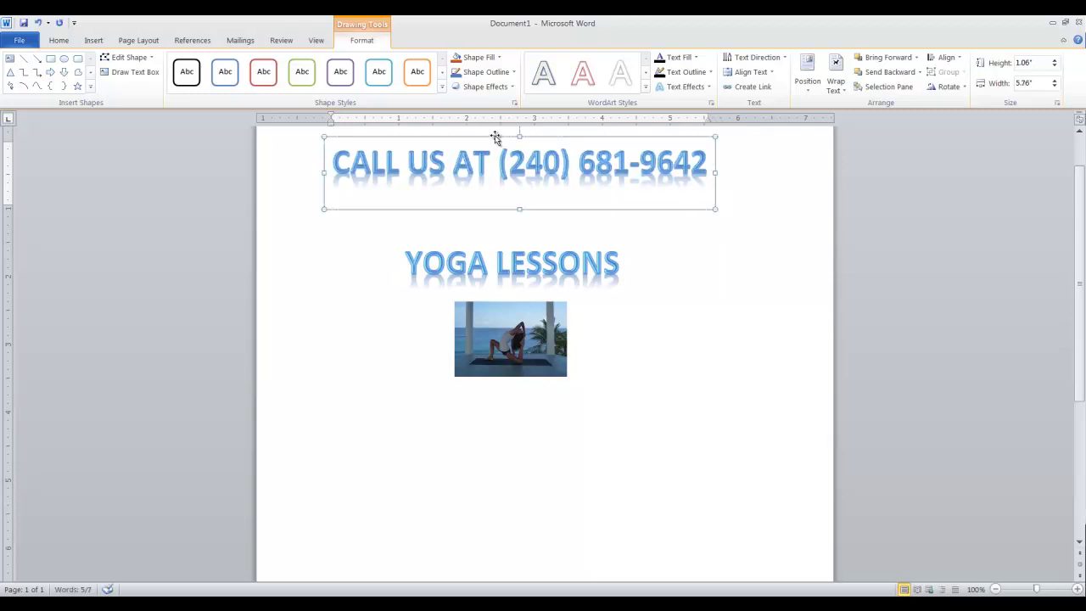
pyautogui.click(807, 74)
pyautogui.click(836, 85)
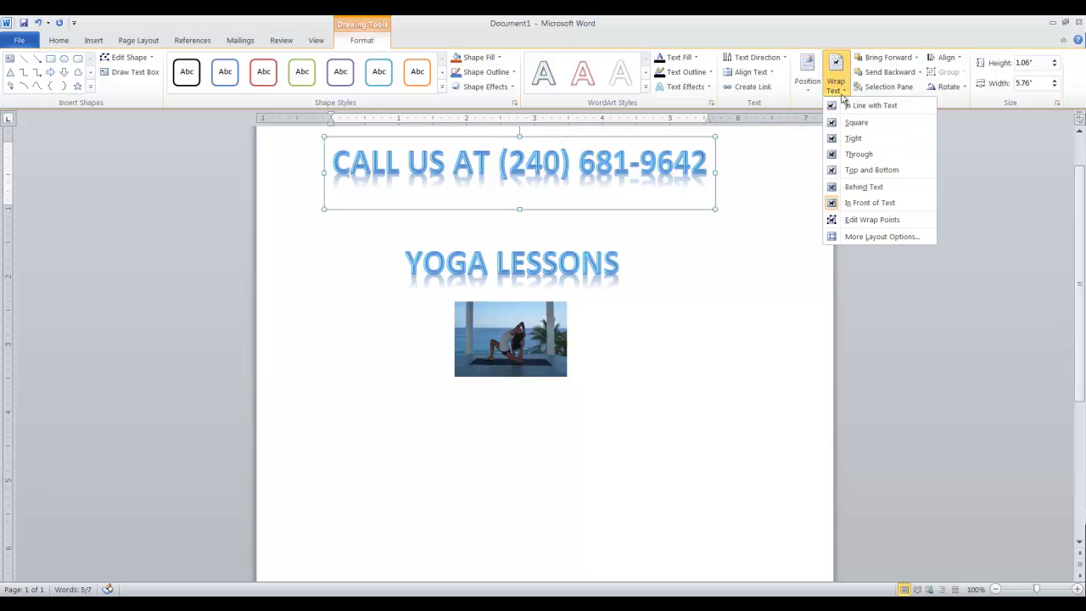
pyautogui.click(846, 156)
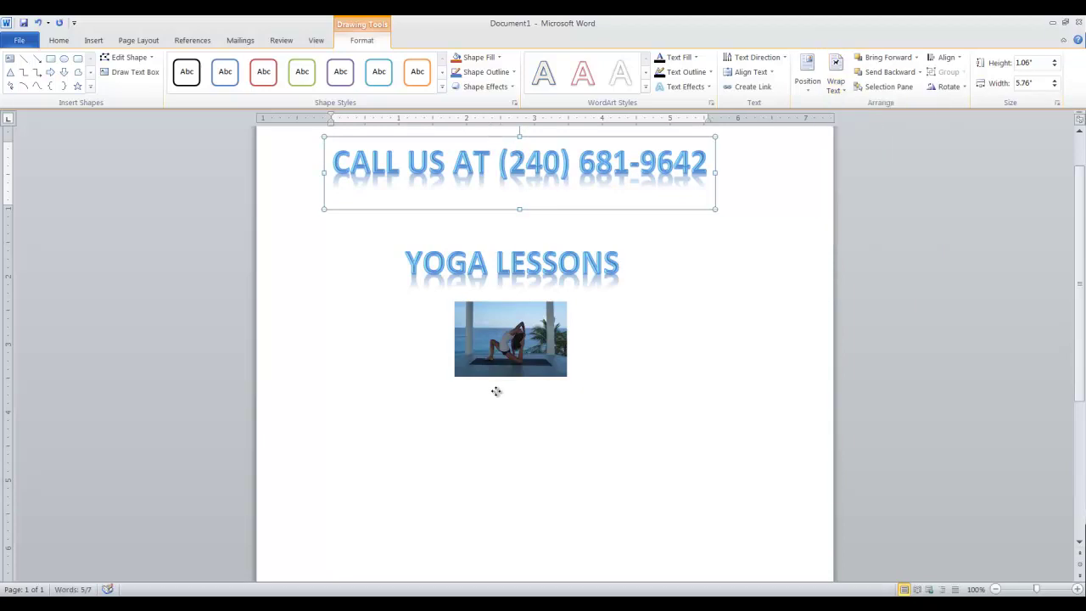
pyautogui.moveTo(499, 389); pyautogui.dragTo(497, 388)
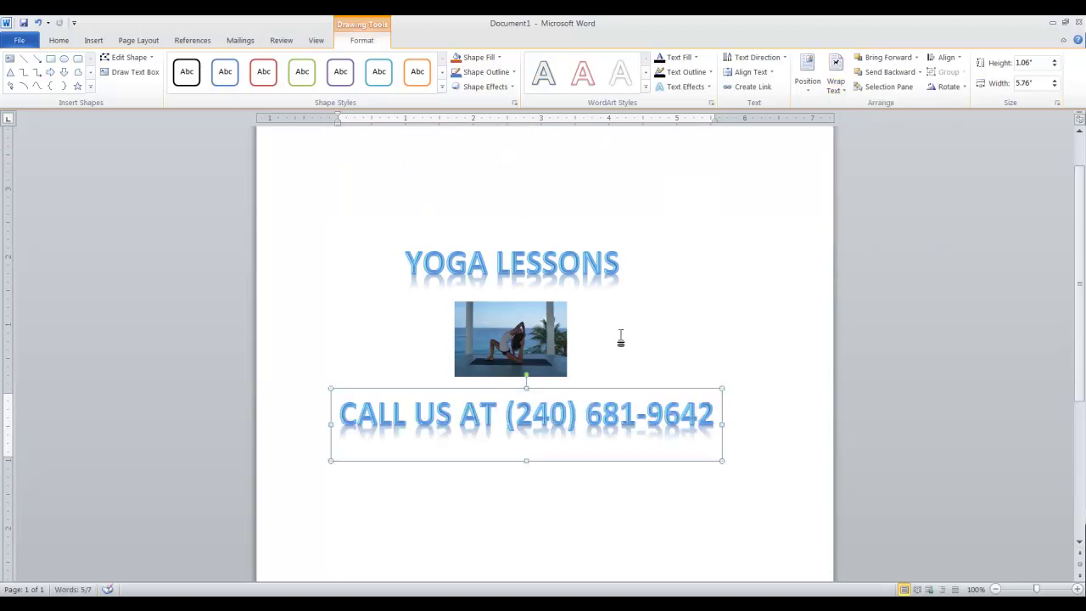
pyautogui.click(640, 359)
pyautogui.click(514, 388)
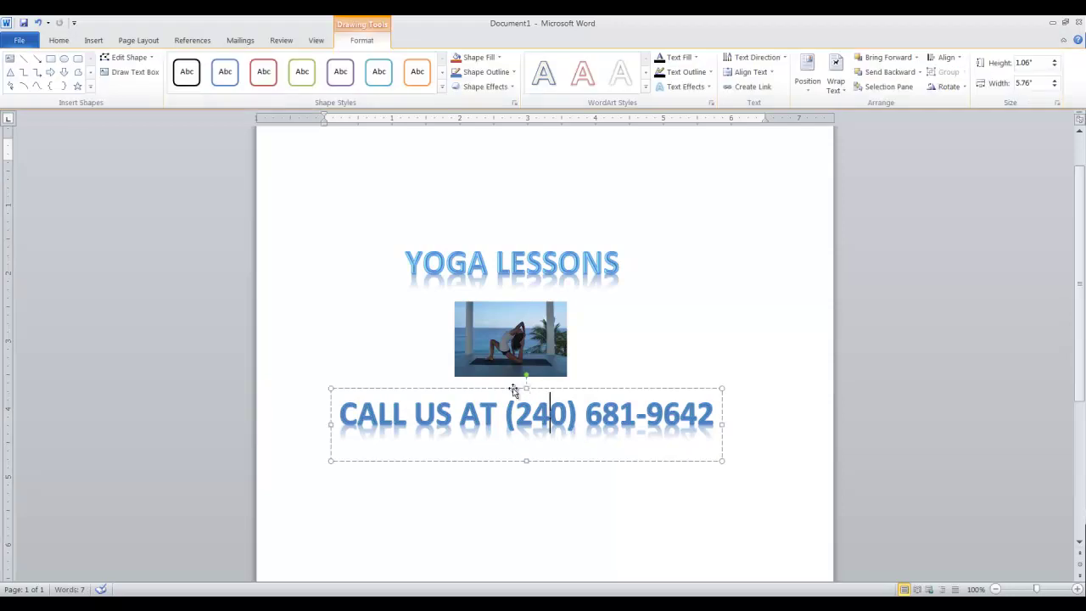
pyautogui.click(631, 320)
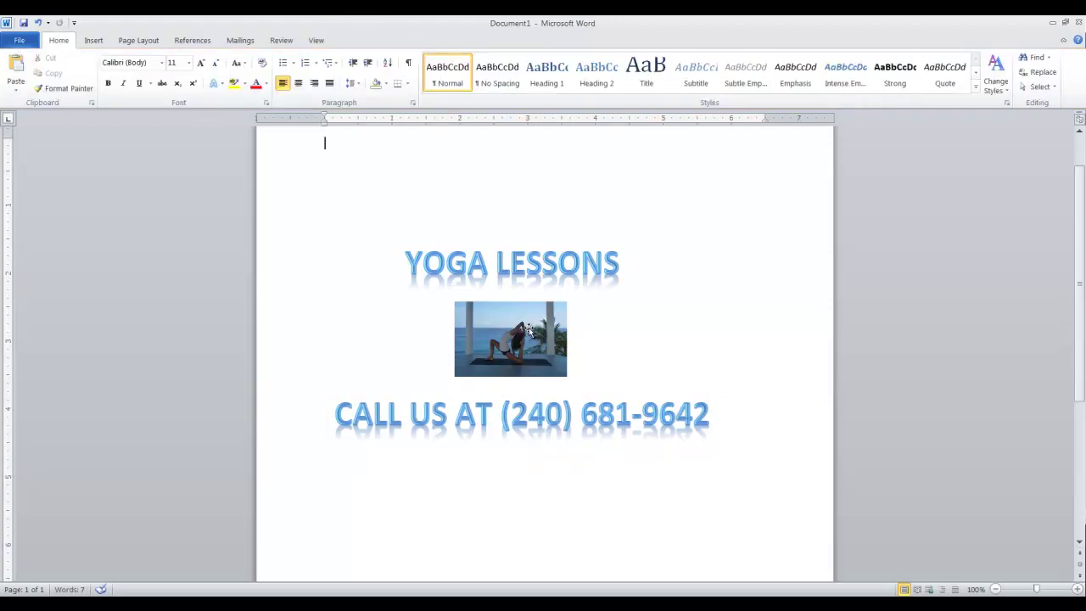
# Step: Select the whole flyer, then launch Paint from Start > All Programs > Accessories
pyautogui.hotkey('ctrl', 'a')
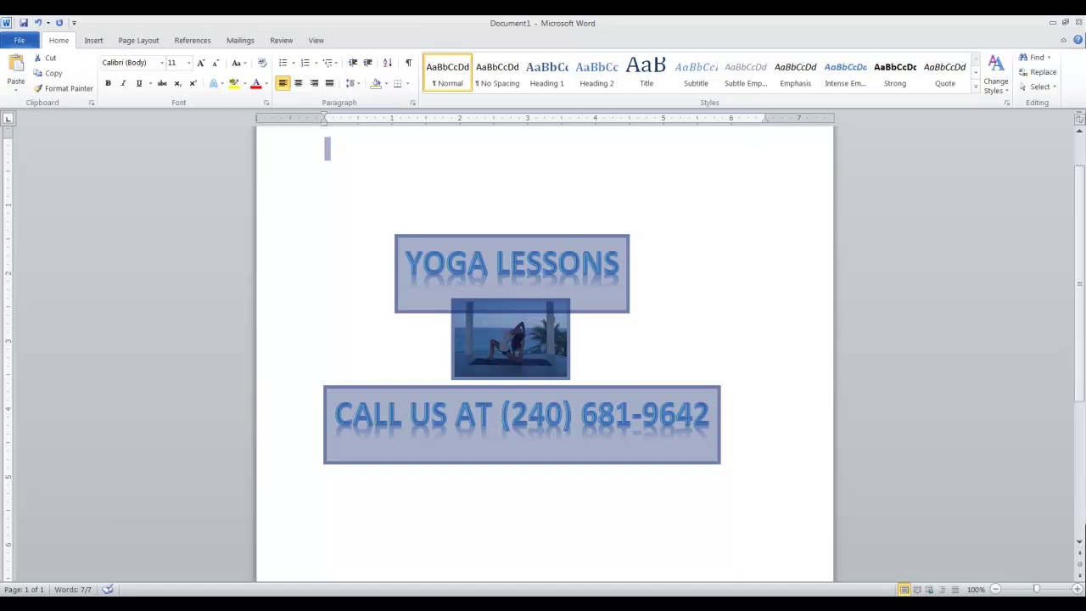
pyautogui.press('super')
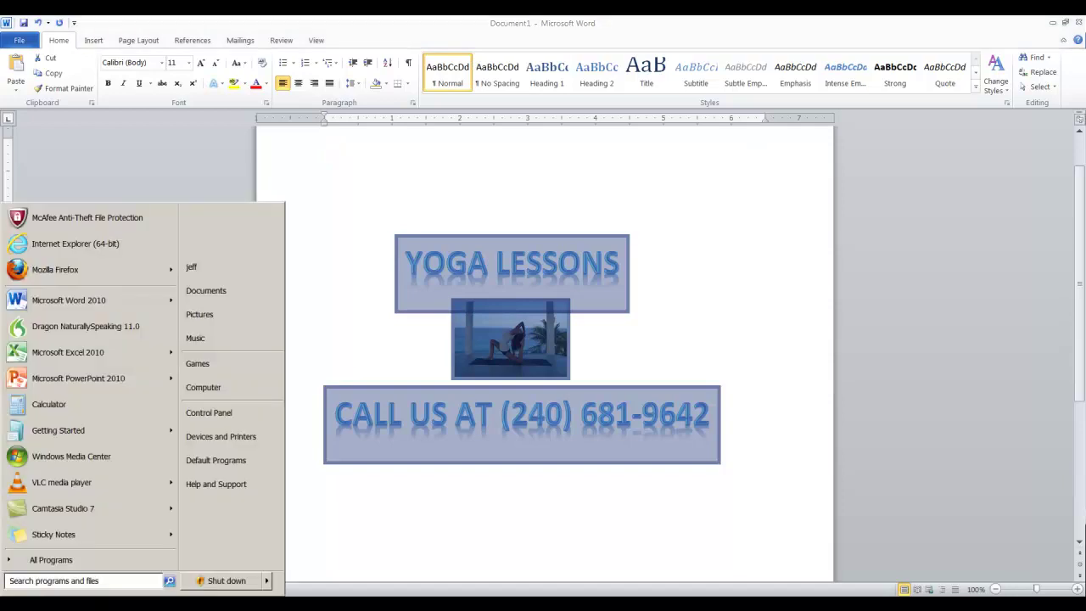
pyautogui.click(17, 560)
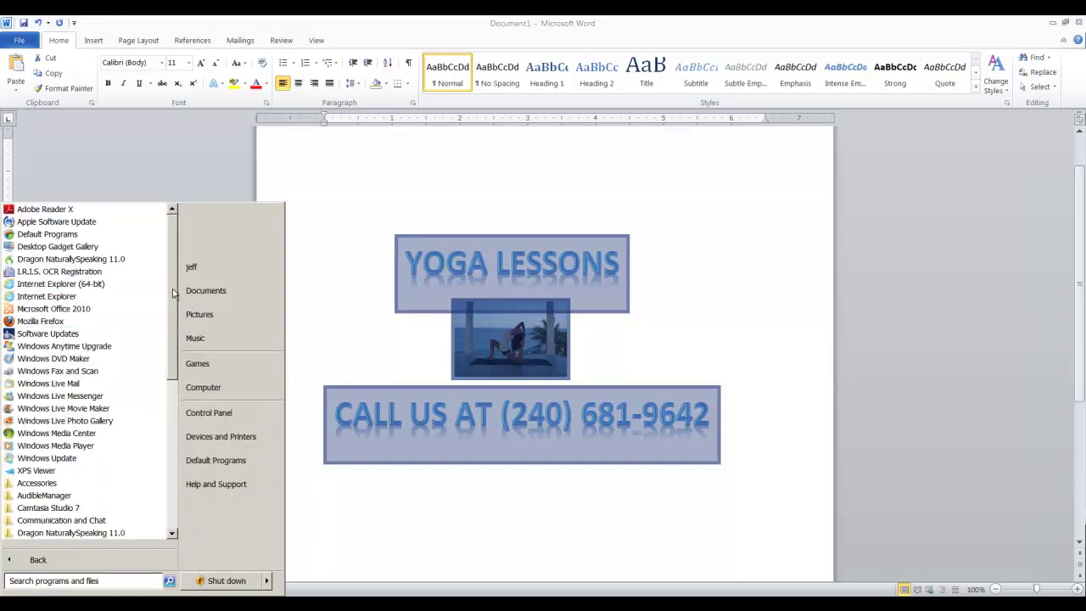
pyautogui.scroll(-2, 127, 365)
pyautogui.click(85, 412)
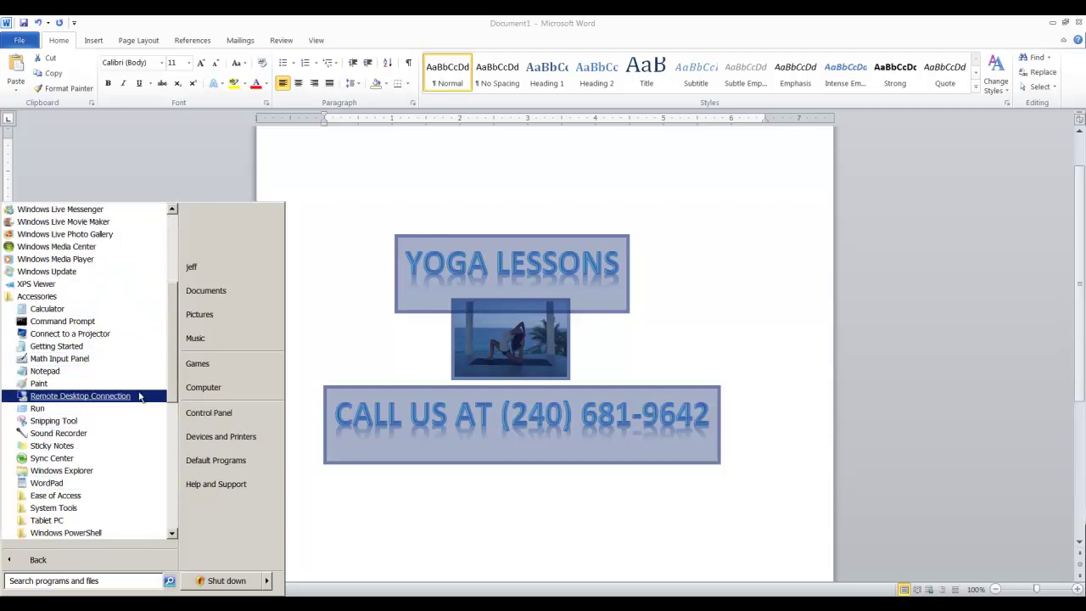
pyautogui.moveTo(174, 338); pyautogui.dragTo(174, 363)
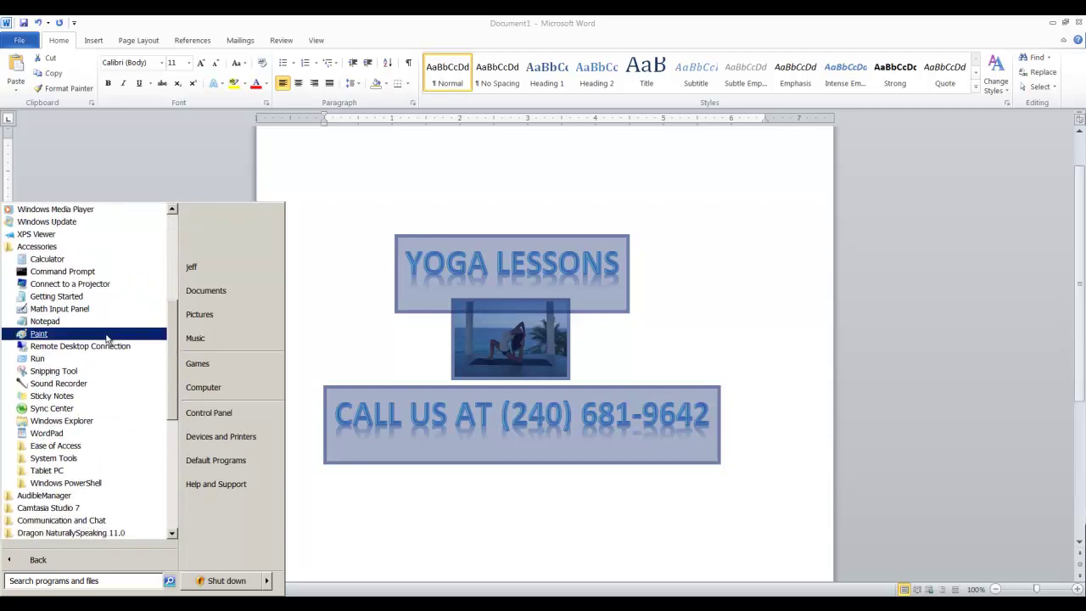
pyautogui.click(51, 333)
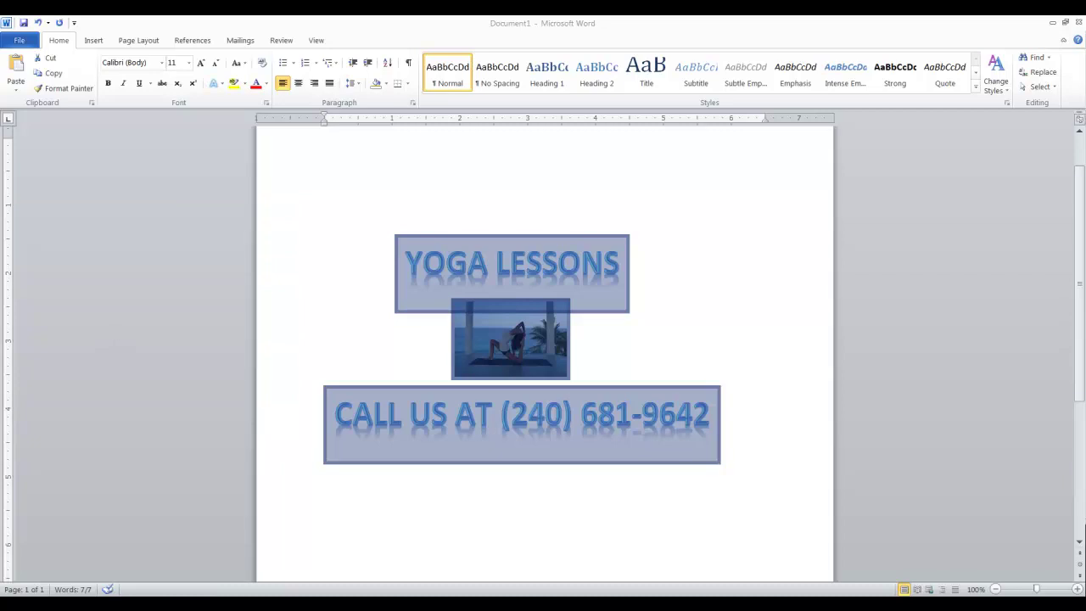
pyautogui.click(359, 553)
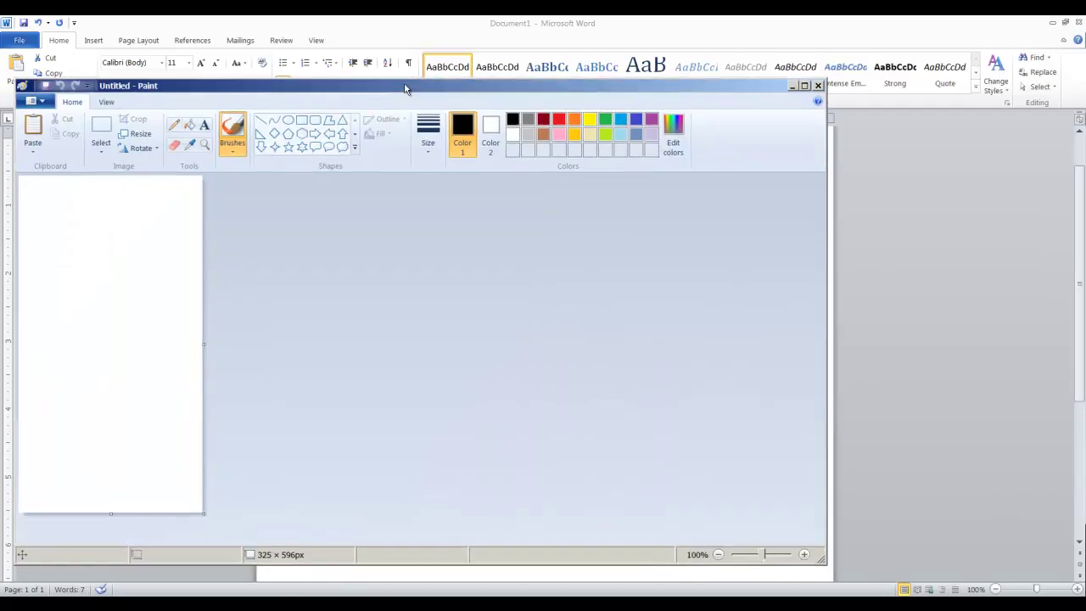
# Step: Paste the copied yoga flyer into the Paint canvas
pyautogui.moveTo(406, 88); pyautogui.dragTo(556, 72)
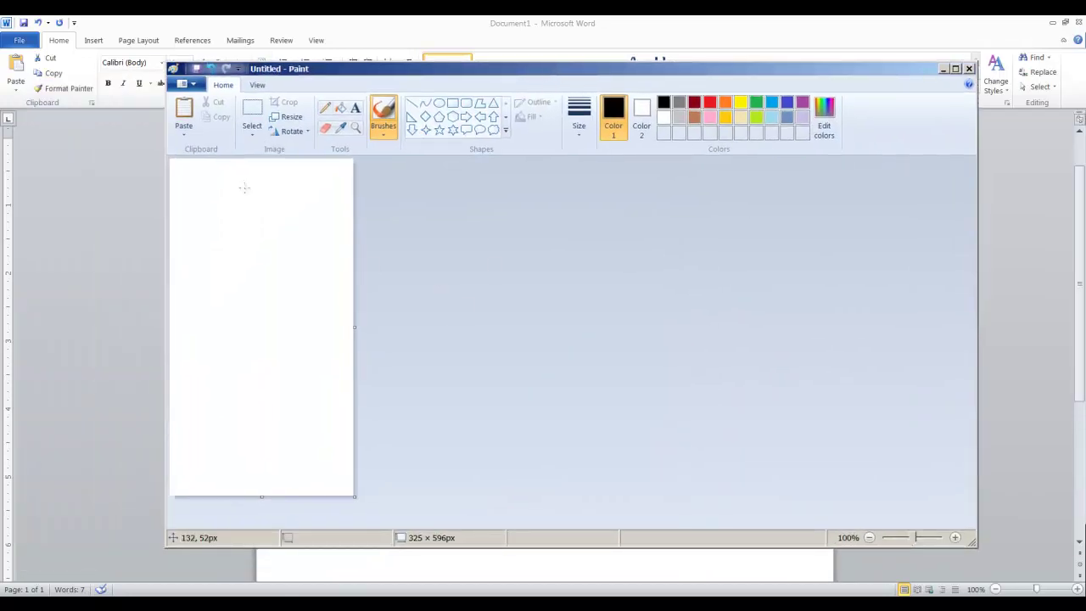
pyautogui.click(190, 172)
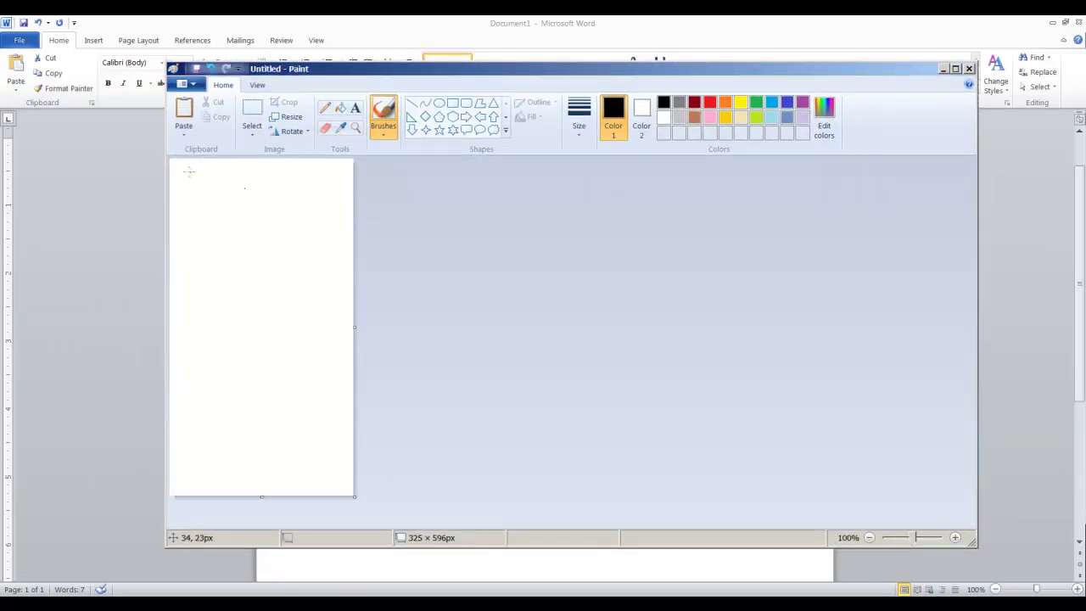
pyautogui.click(186, 129)
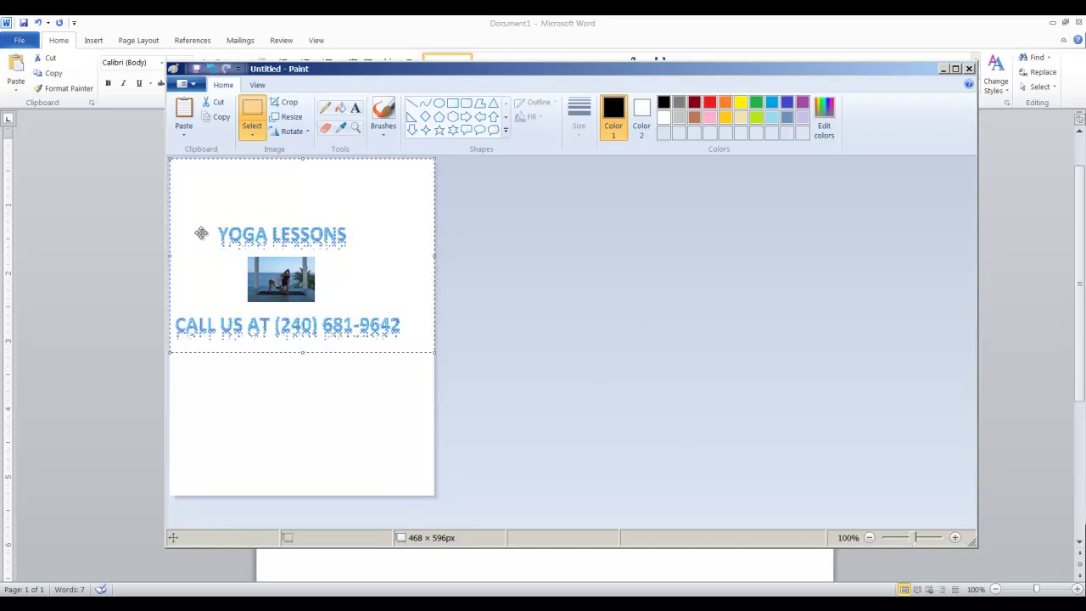
# Step: Crop the canvas around the title, photo and phone line to 414 × 272 pixels
pyautogui.click(287, 103)
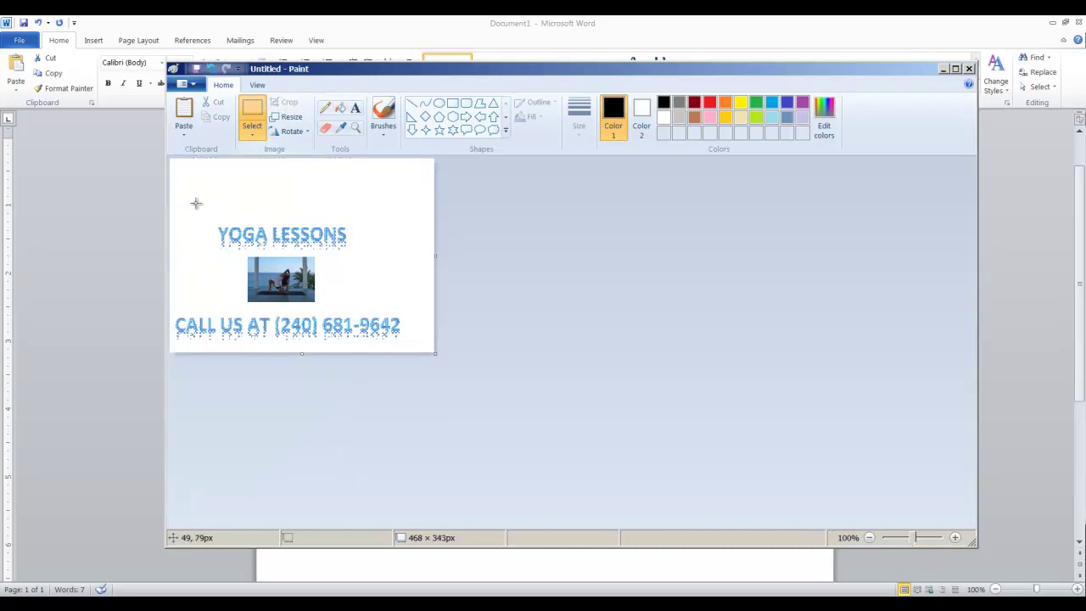
pyautogui.moveTo(170, 199); pyautogui.dragTo(405, 357)
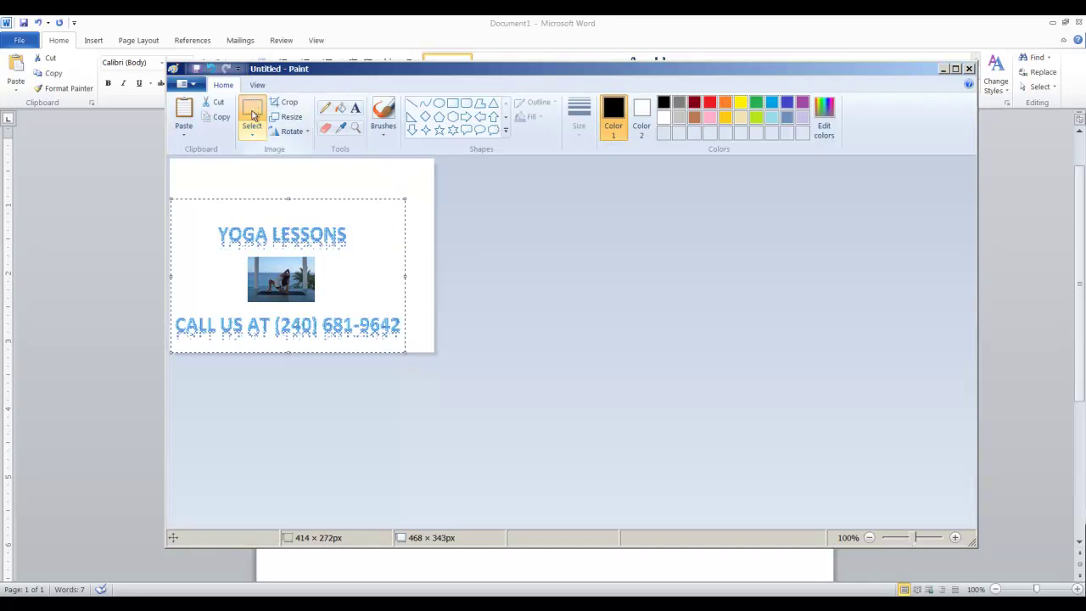
pyautogui.click(284, 102)
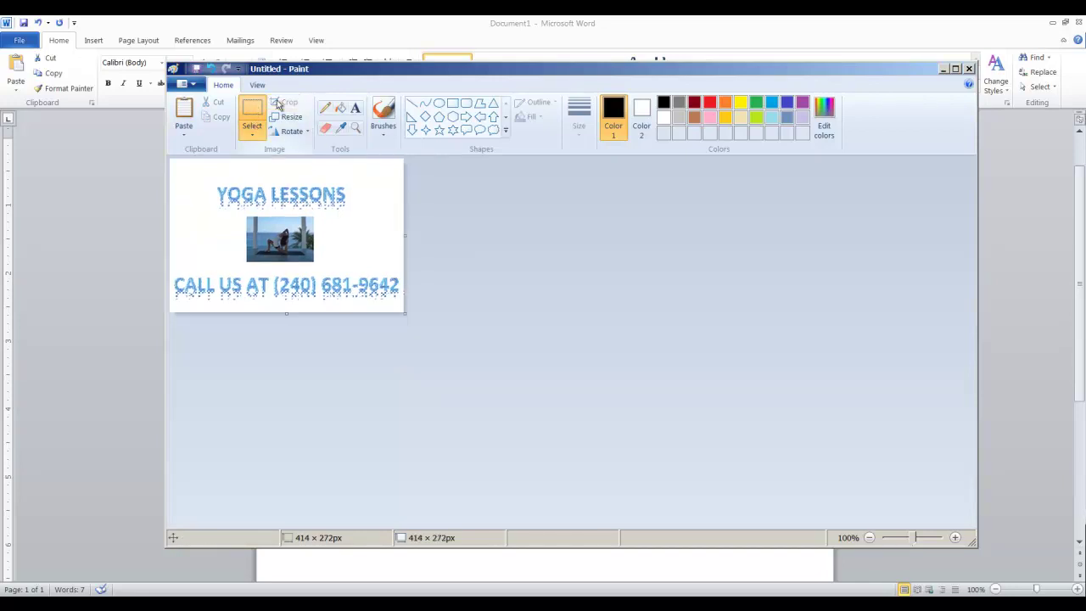
# Step: Save the flyer as JPEG 'Yoga add' in Pictures > Yoga, then close Paint
pyautogui.click(191, 87)
pyautogui.click(221, 198)
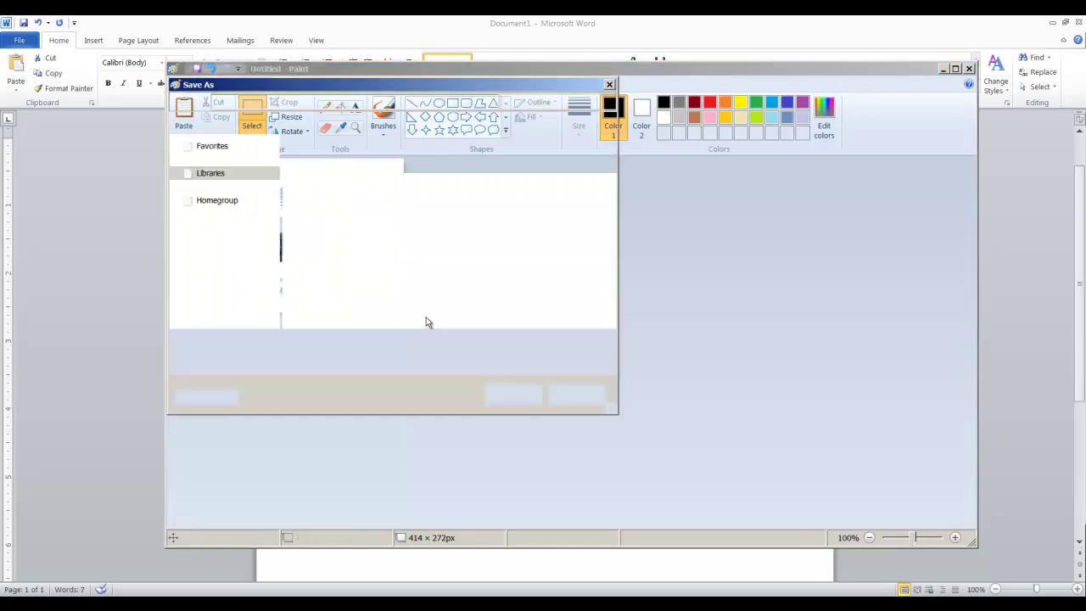
pyautogui.click(606, 359)
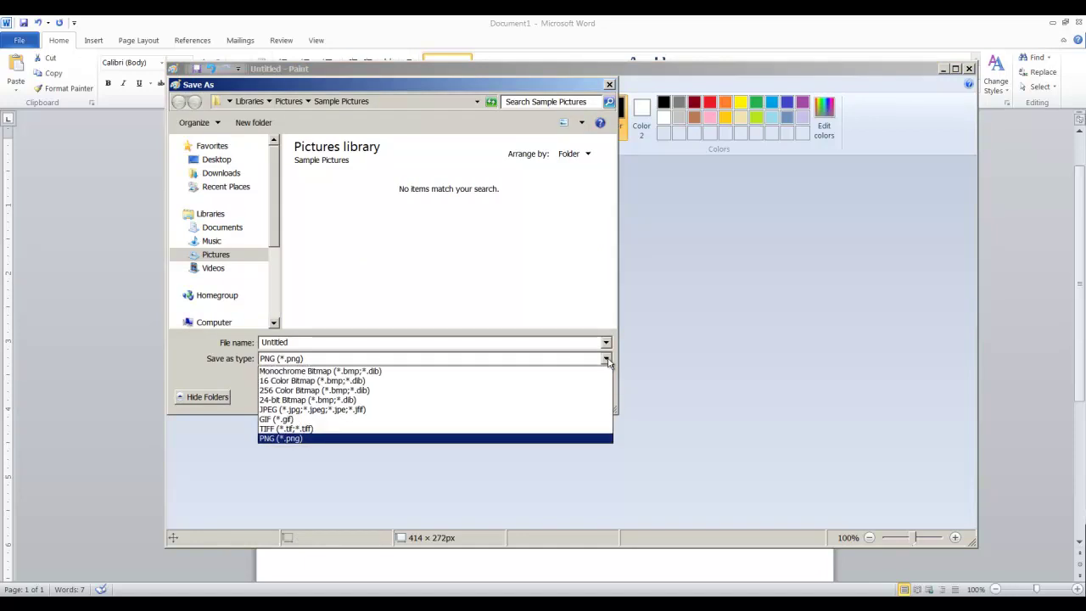
pyautogui.click(575, 409)
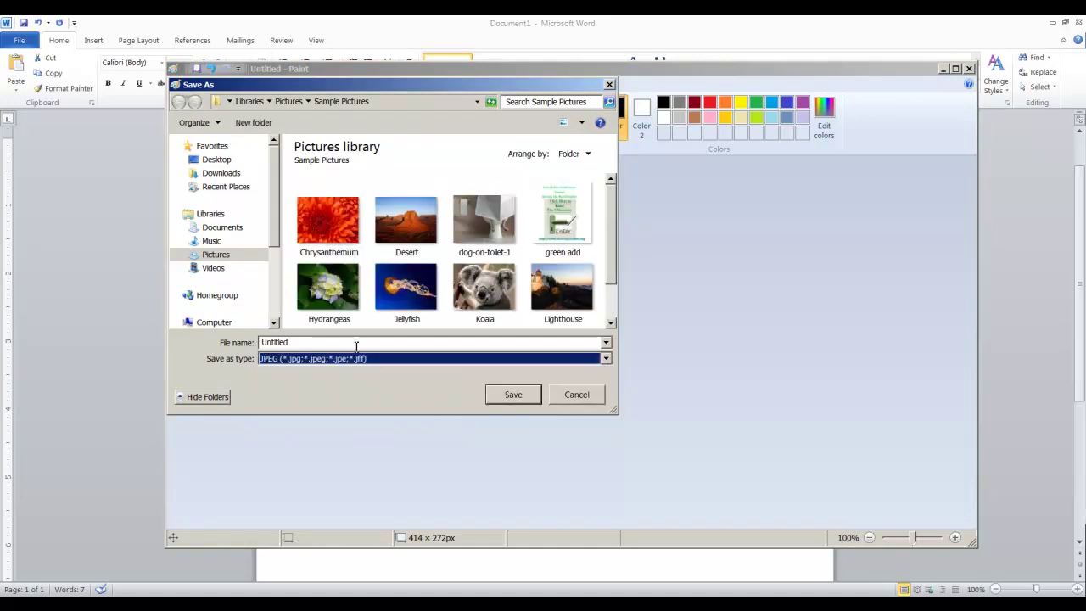
pyautogui.click(224, 258)
pyautogui.click(225, 260)
pyautogui.doubleClick(559, 226)
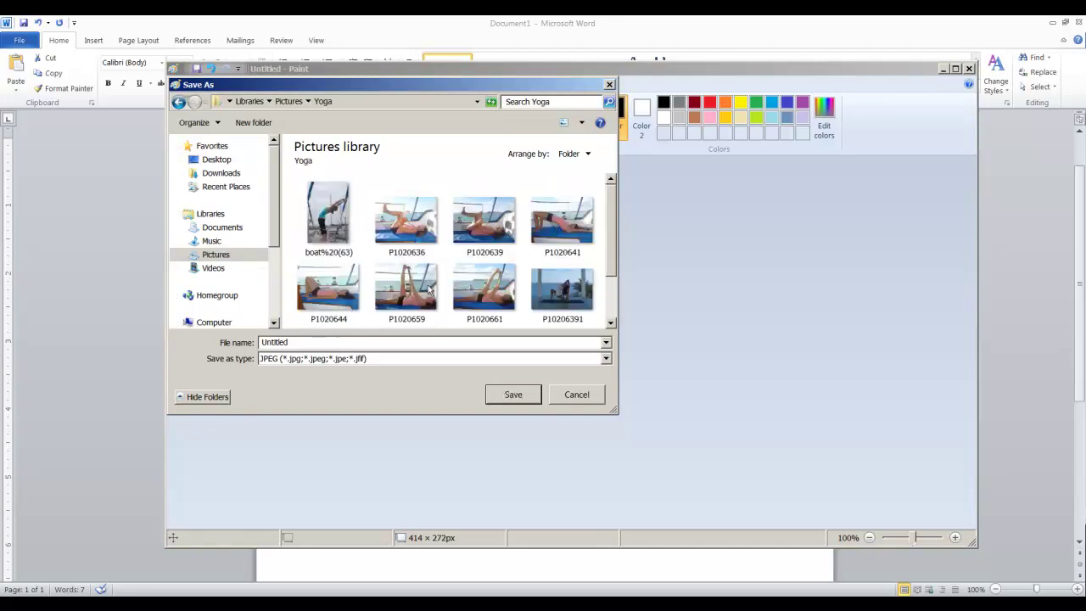
pyautogui.click(339, 342)
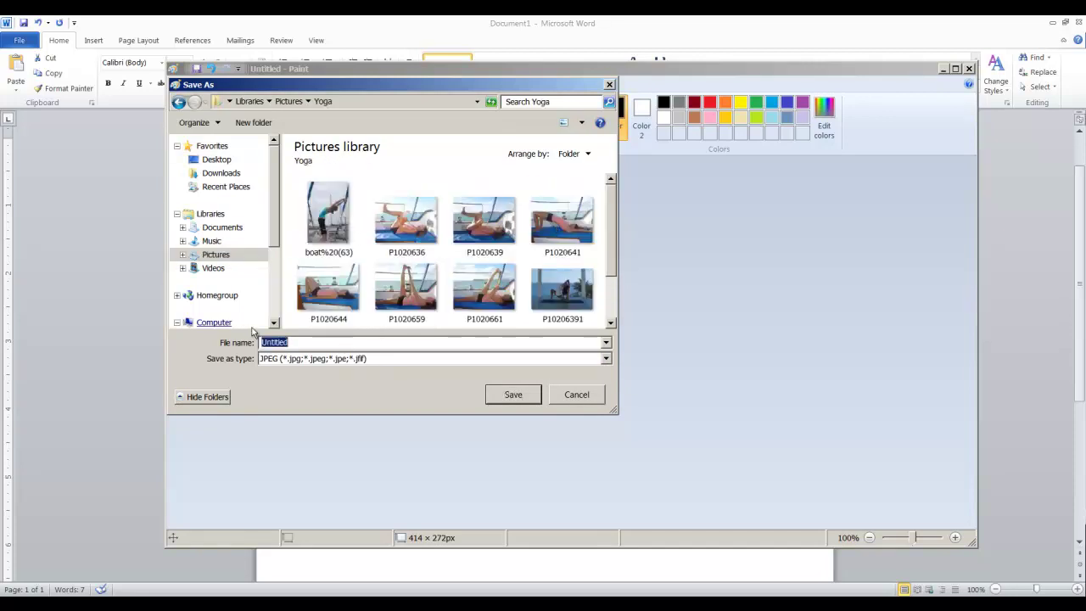
pyautogui.write('Yoga add')
pyautogui.click(524, 396)
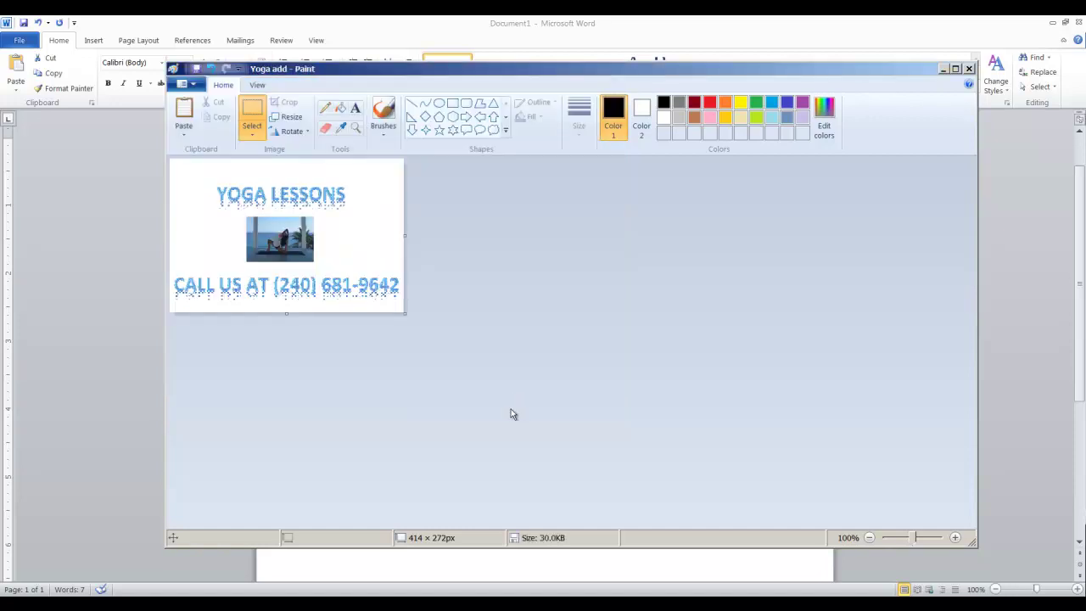
pyautogui.click(968, 70)
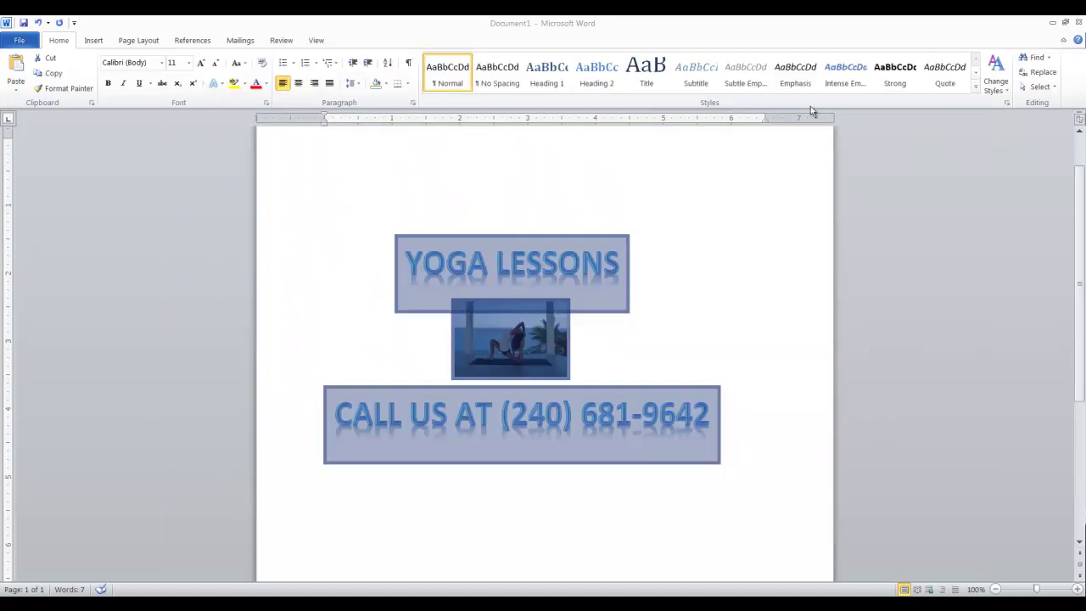
# Step: Close Word and discard the changes to the flyer document
pyautogui.click(1078, 23)
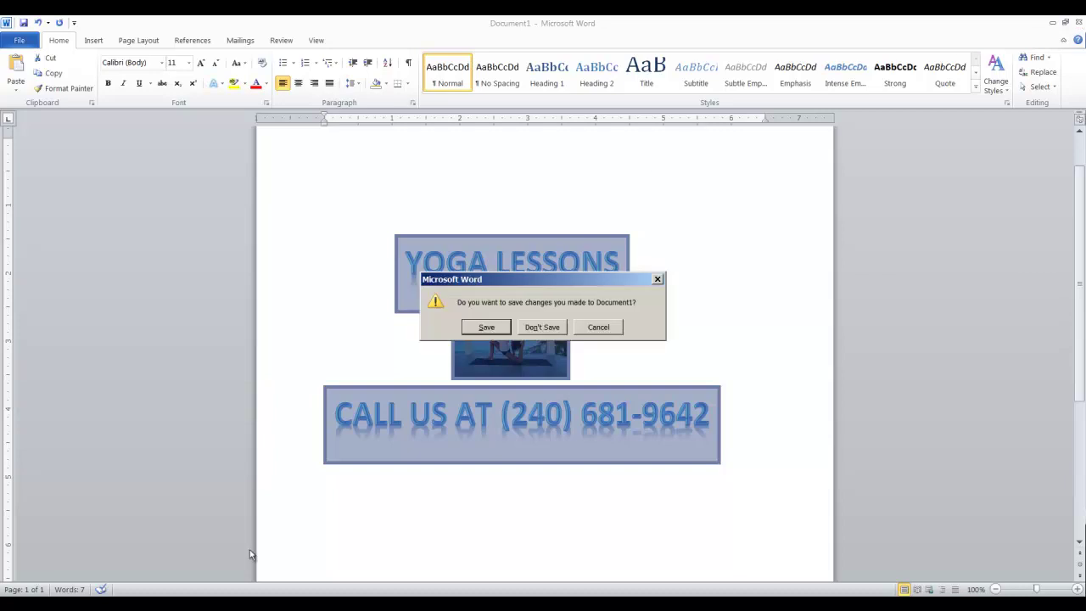
pyautogui.click(556, 328)
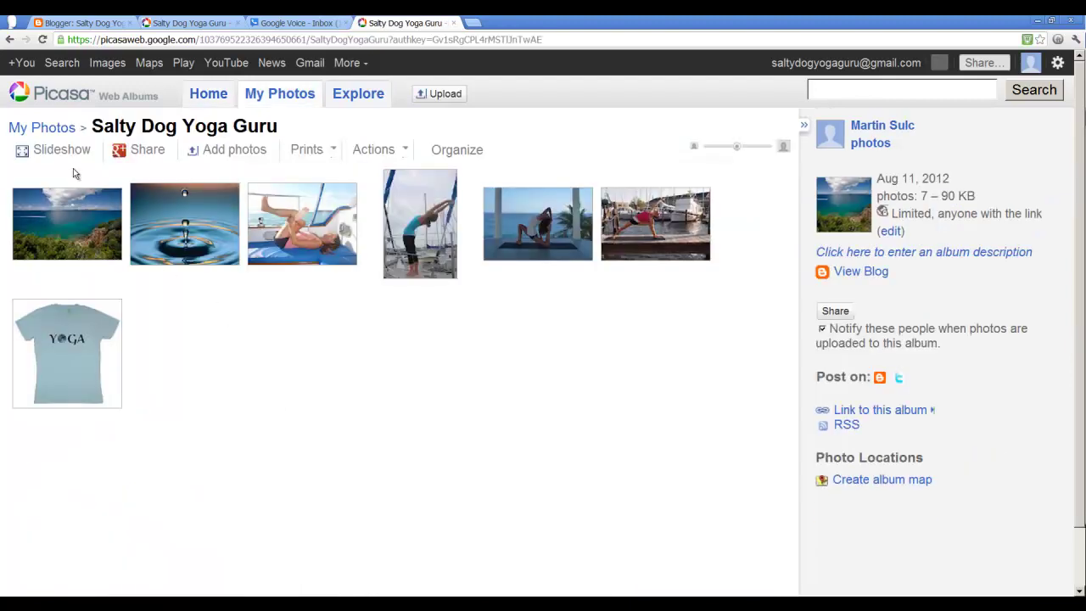
# Step: Upload Yoga add from the Yoga folder into a new August 17, 2012 album
pyautogui.click(442, 93)
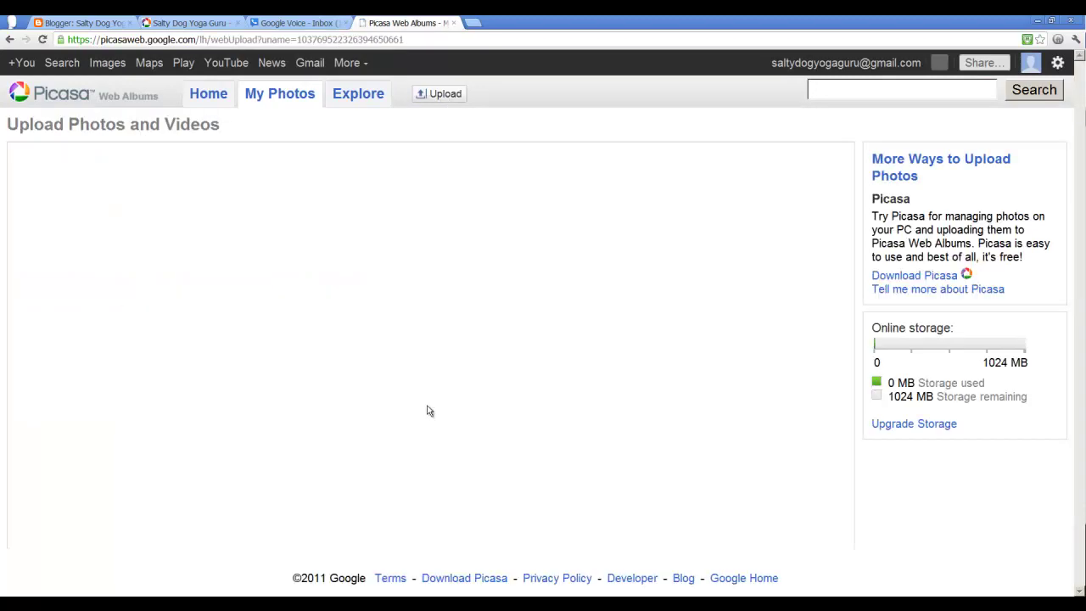
pyautogui.click(407, 368)
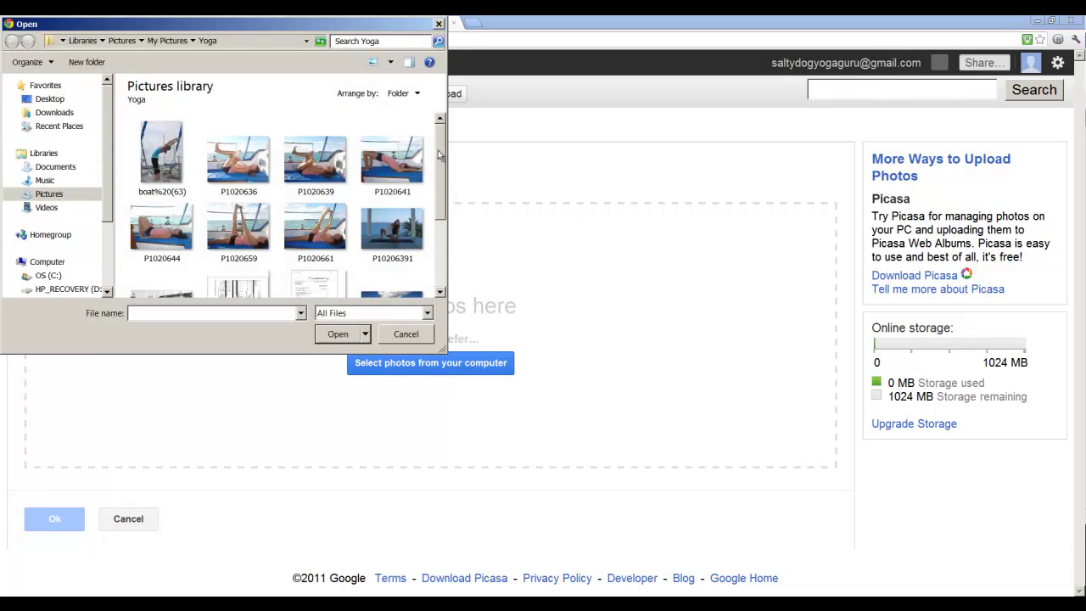
pyautogui.moveTo(440, 158); pyautogui.dragTo(447, 221)
pyautogui.doubleClick(235, 263)
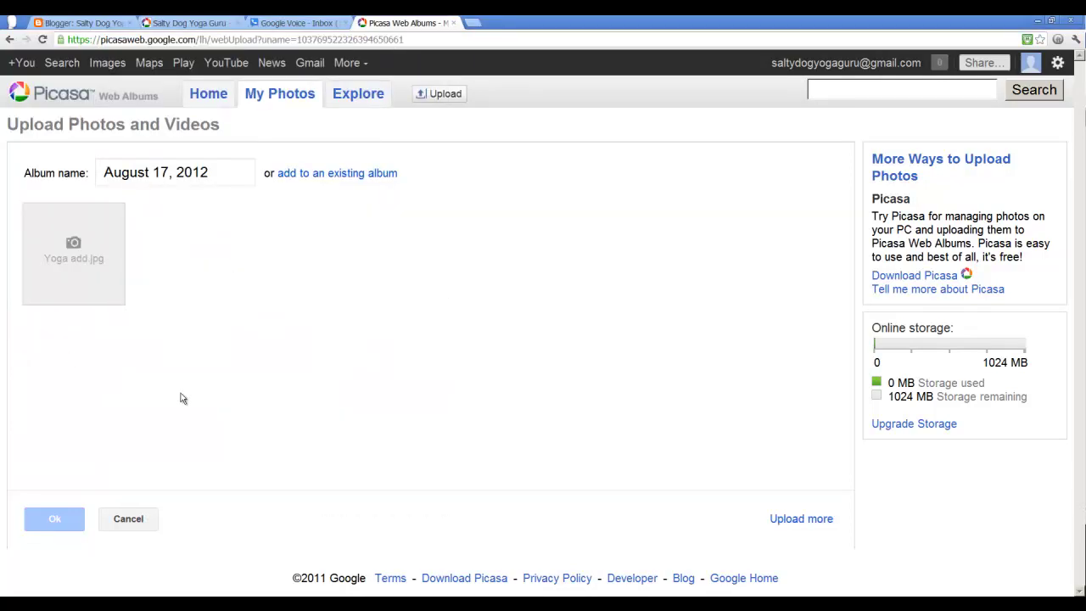
pyautogui.moveTo(107, 275)
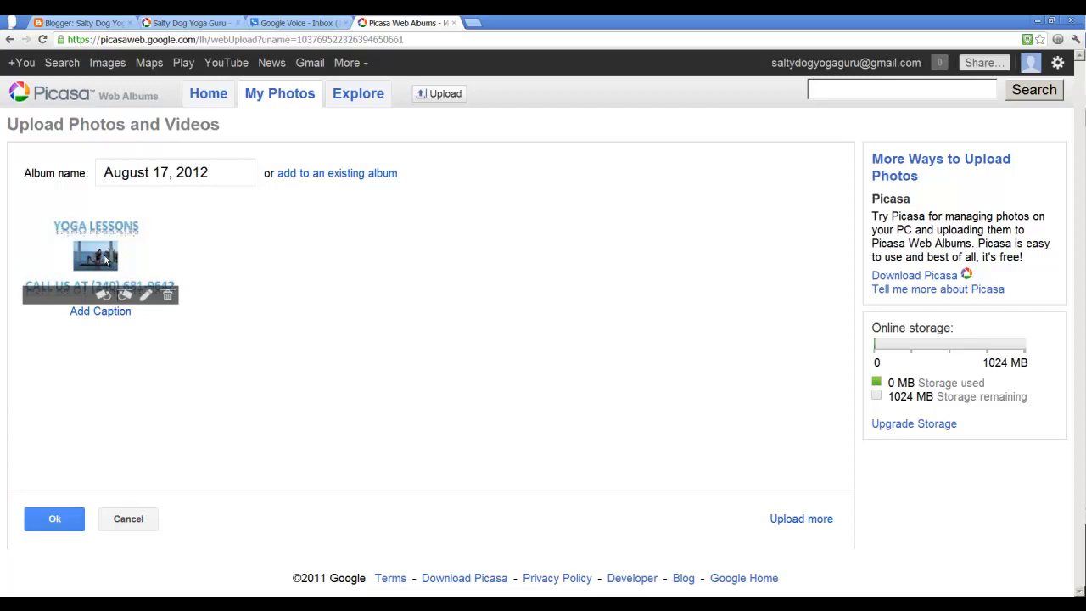
pyautogui.click(59, 520)
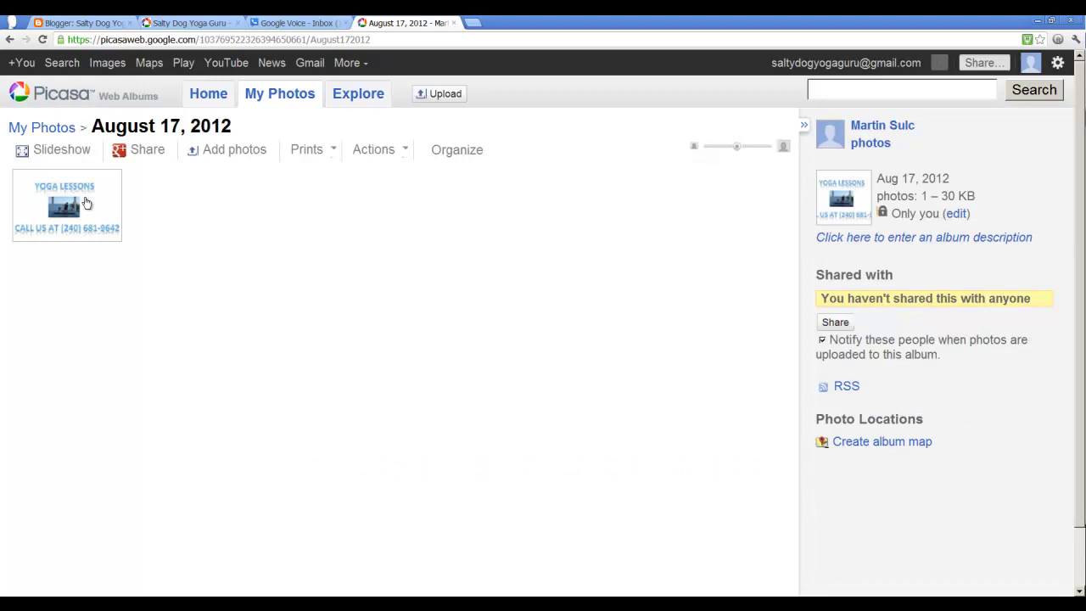
# Step: Move the flyer photo into a new album, Aug 17, 2012, public on the web
pyautogui.click(85, 203)
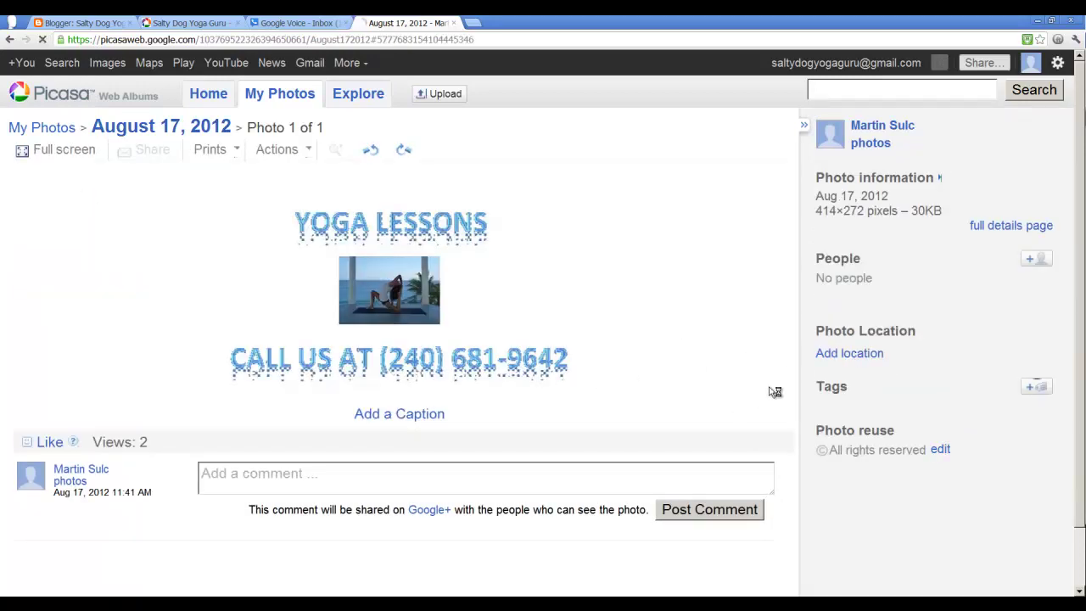
pyautogui.click(9, 40)
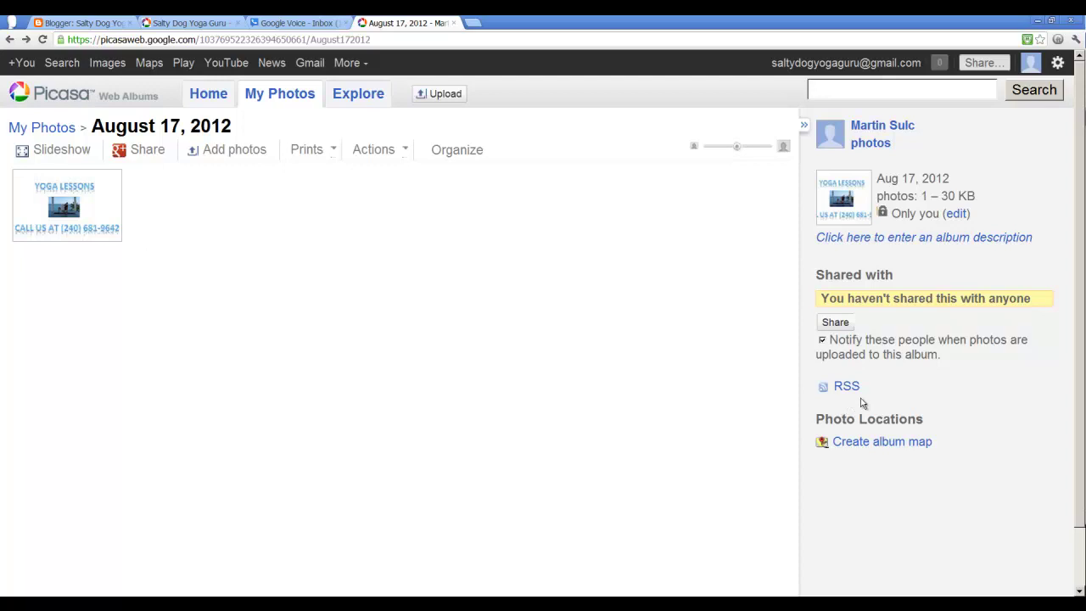
pyautogui.click(67, 212)
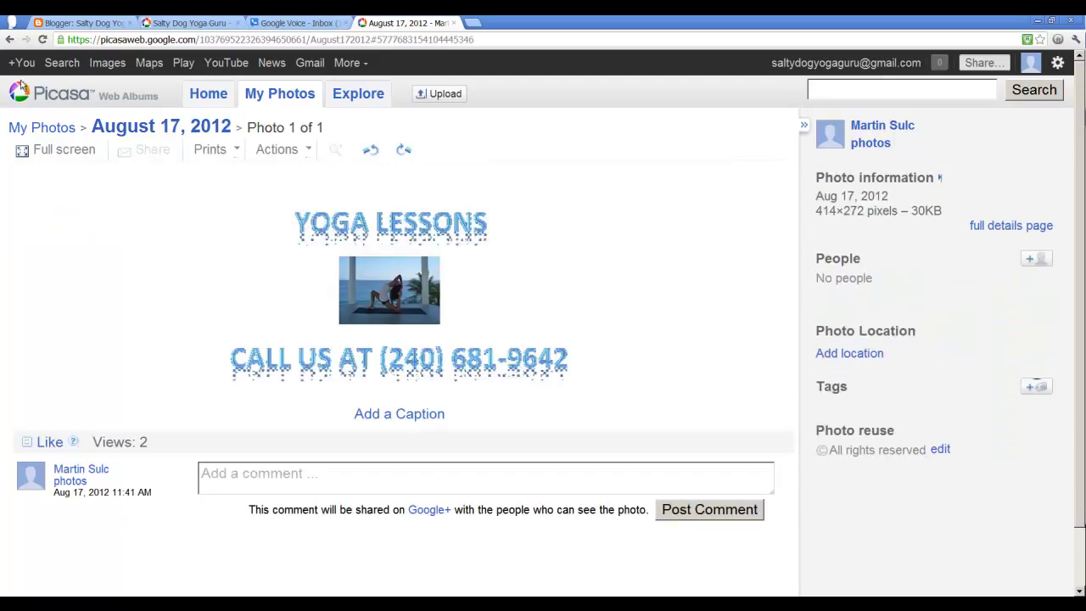
pyautogui.click(284, 149)
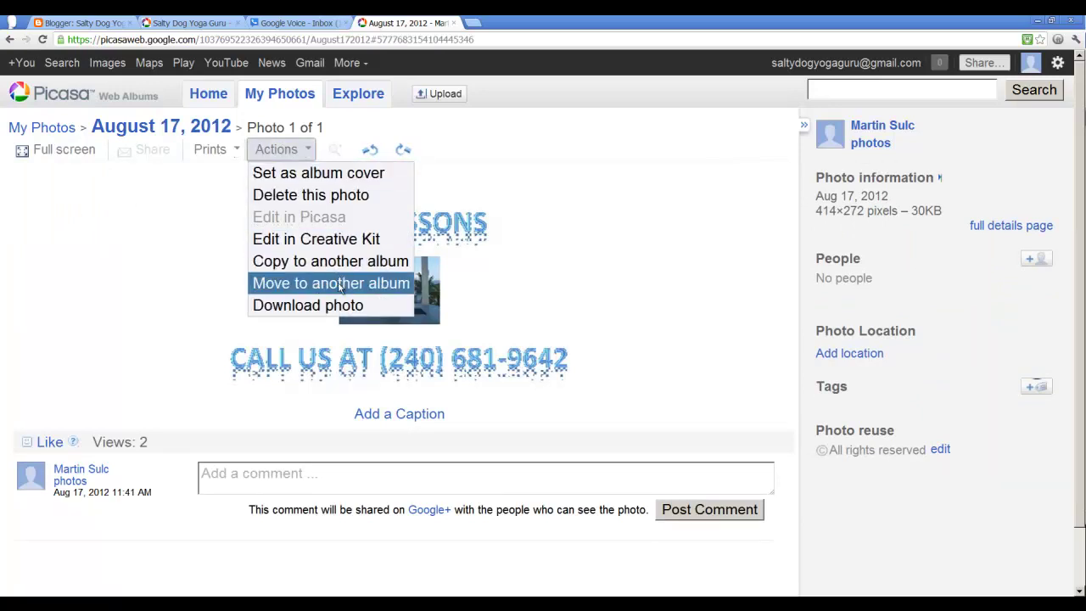
pyautogui.click(341, 284)
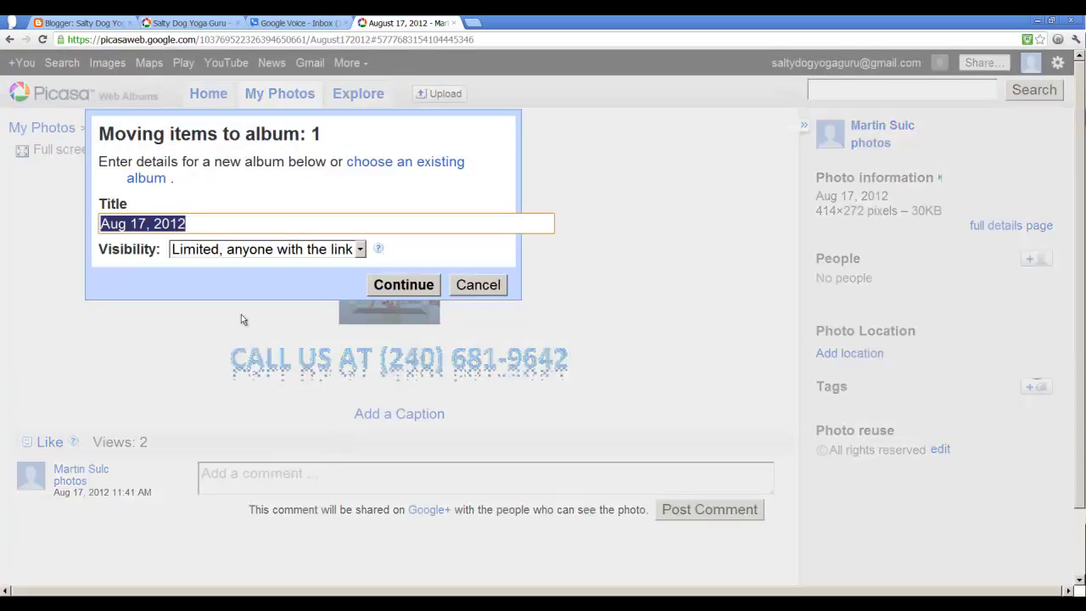
pyautogui.click(360, 249)
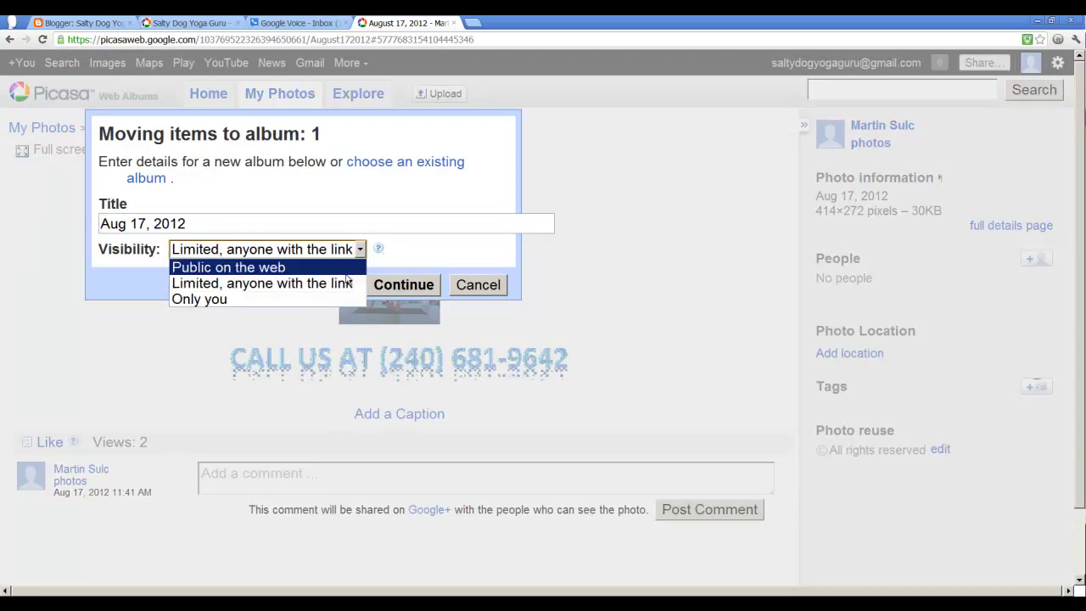
pyautogui.click(345, 270)
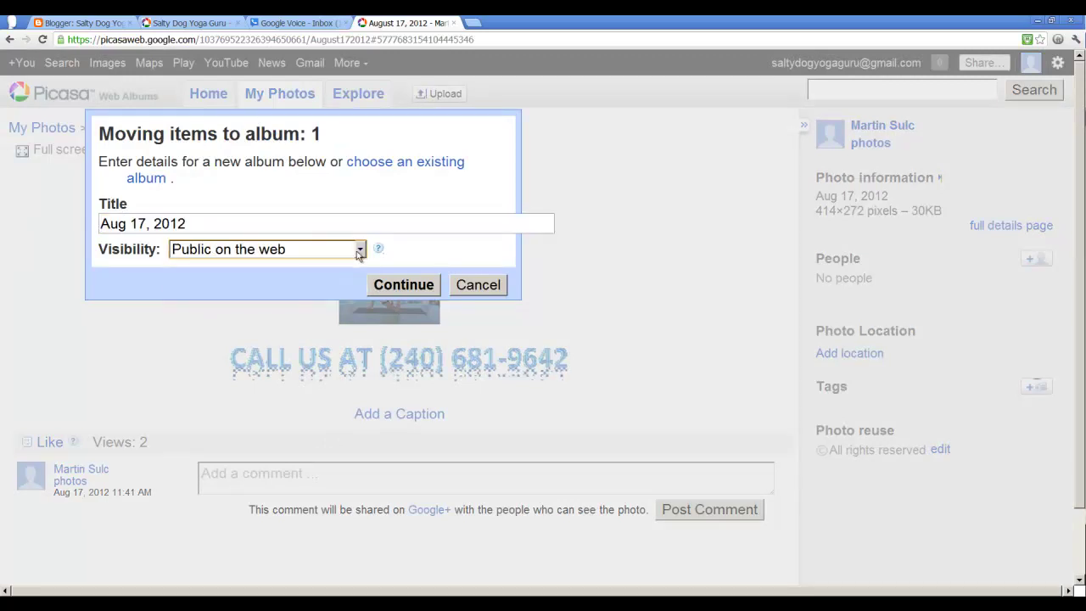
pyautogui.click(396, 288)
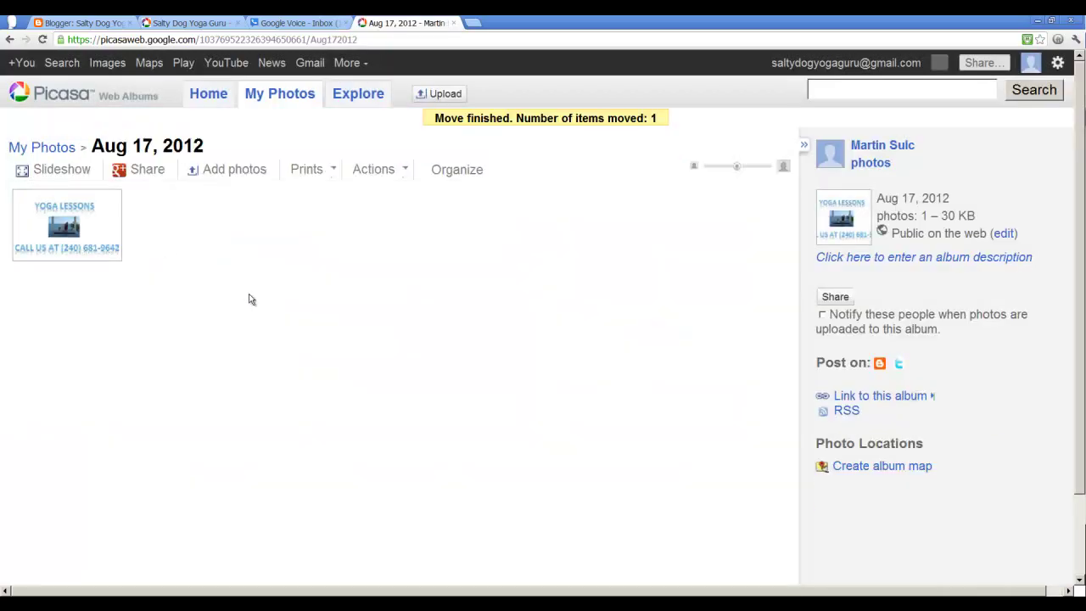
# Step: Reopen the flyer photo, return to the Aug 17, 2012 album and show its actions
pyautogui.click(98, 239)
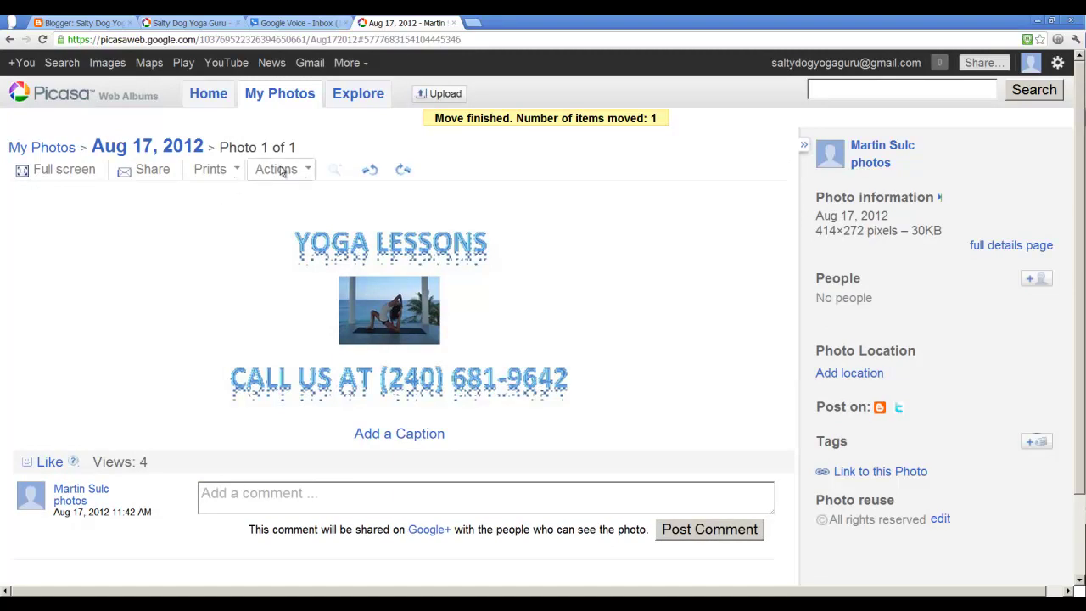
pyautogui.click(10, 40)
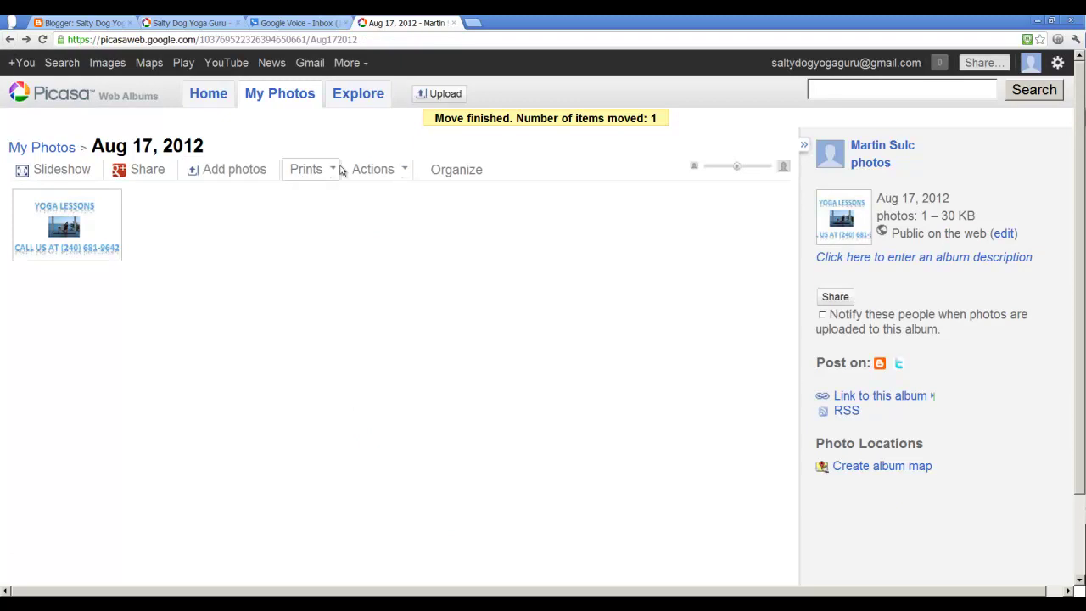
pyautogui.click(373, 168)
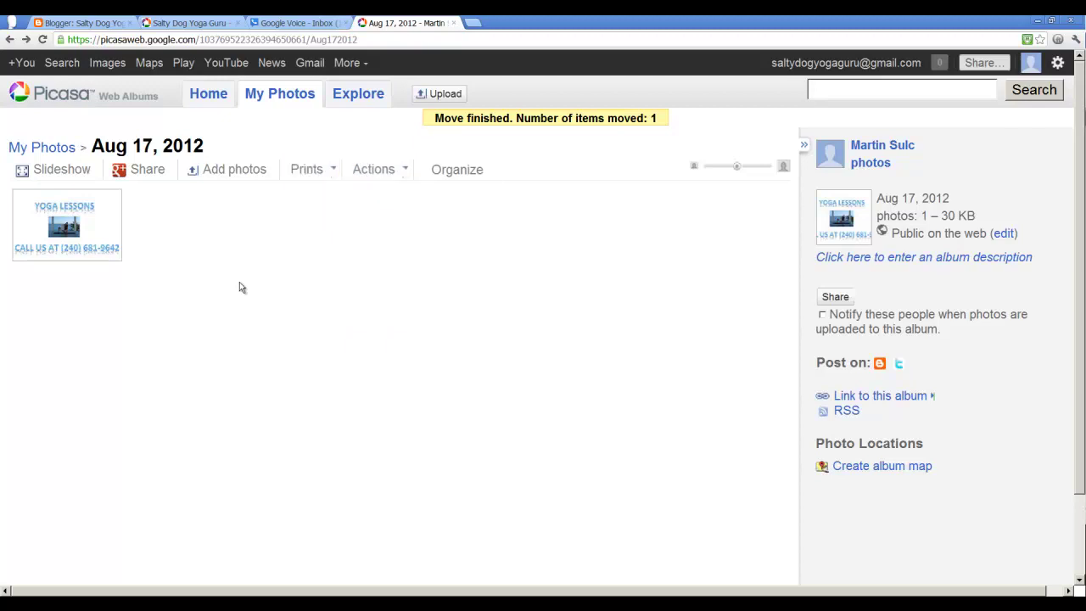
# Step: Select the flyer photo's embed code, then open a new tab for Craigslist's city list
pyautogui.click(99, 243)
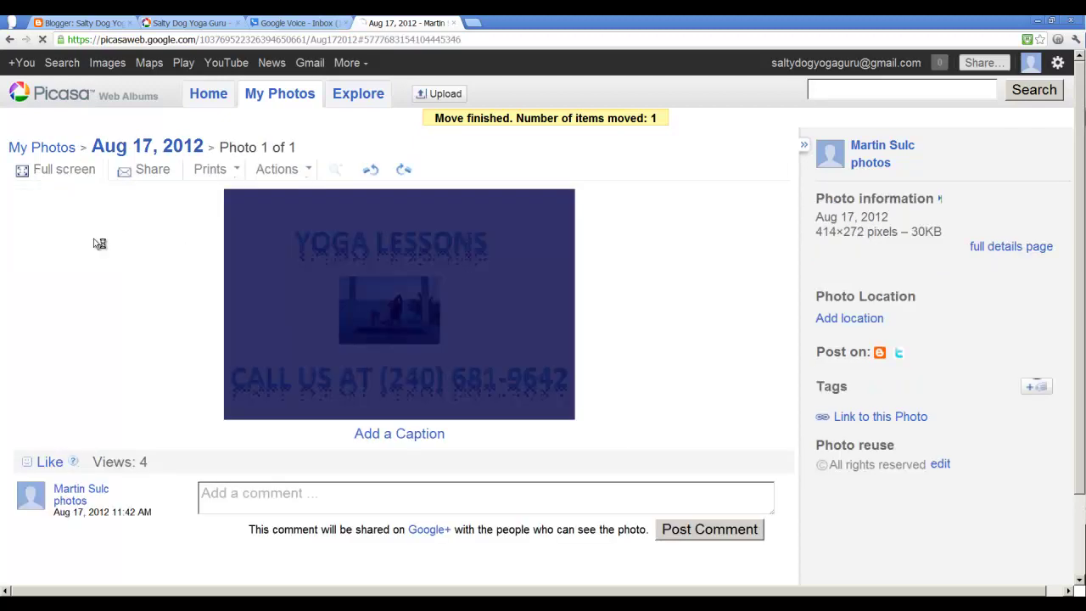
pyautogui.click(673, 351)
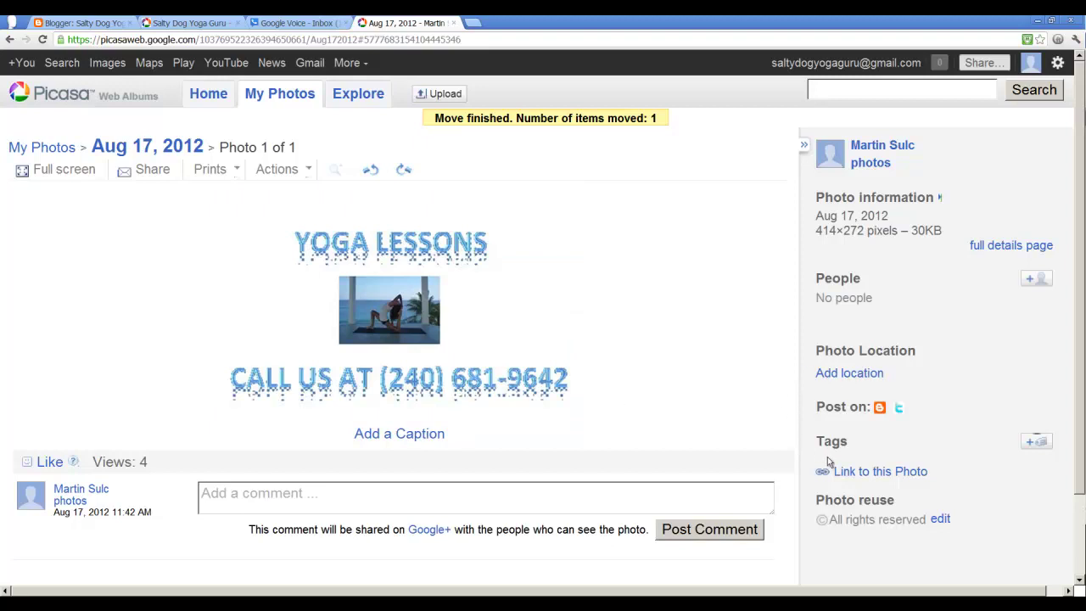
pyautogui.click(848, 475)
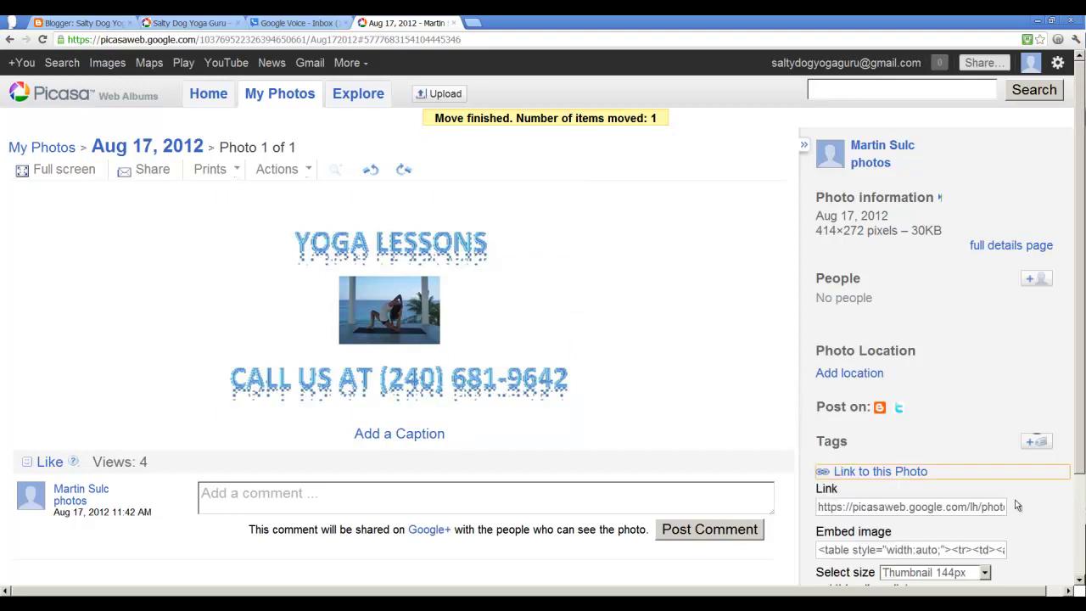
pyautogui.scroll(-3, 1017, 499)
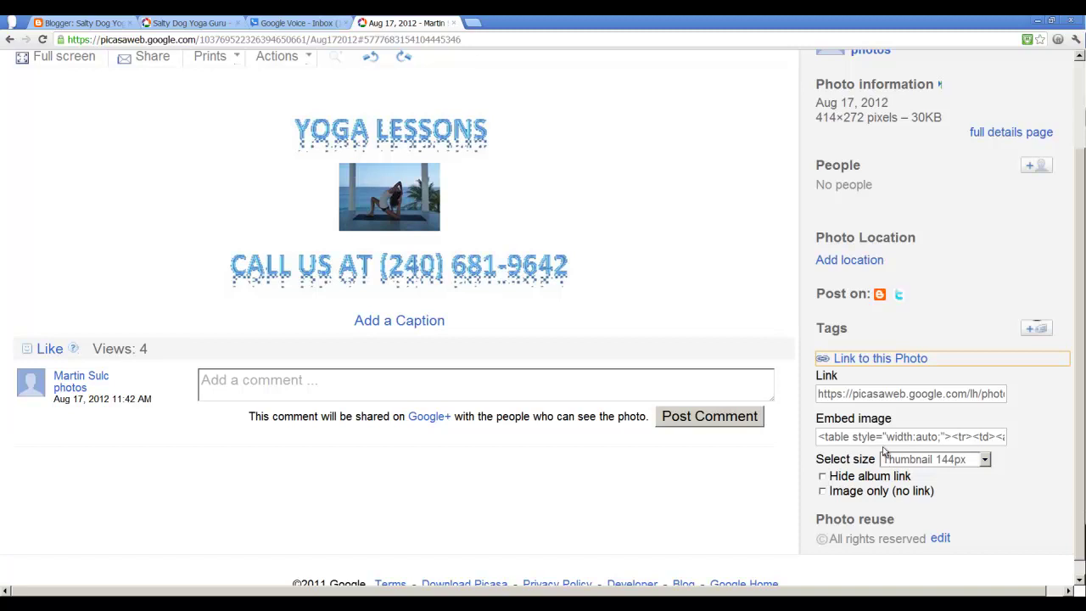
pyautogui.click(876, 436)
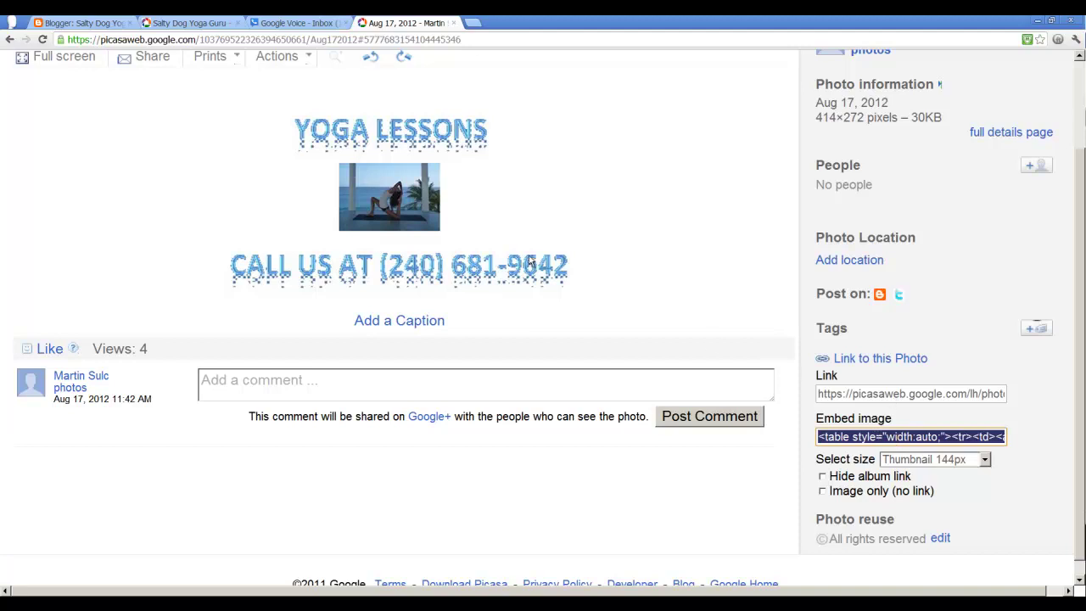
pyautogui.click(474, 23)
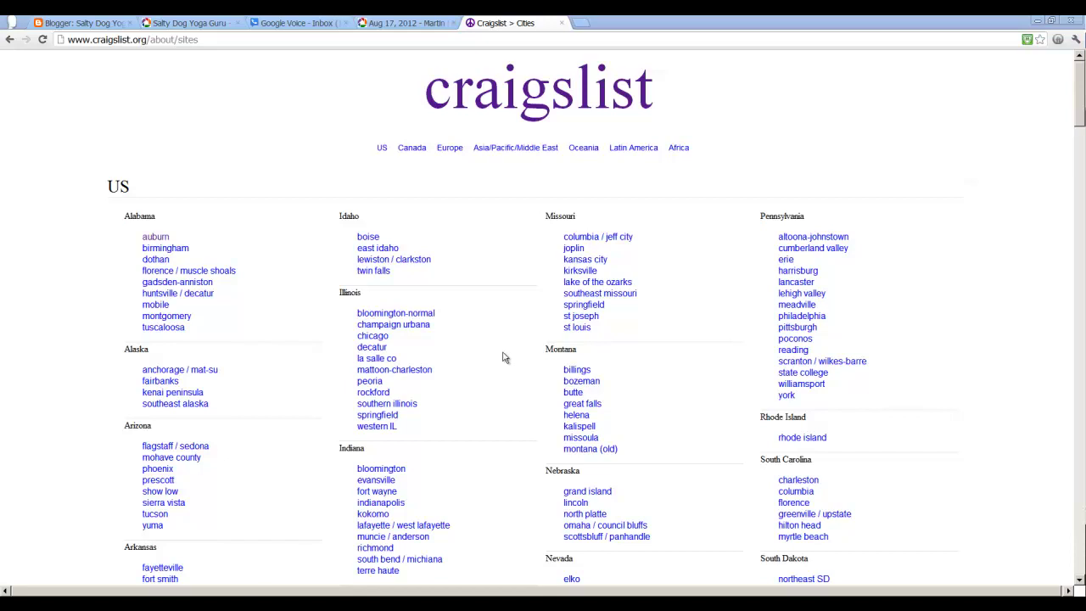
# Step: In Baltimore Craigslist, open the therapeutic services listings and start a new posting
pyautogui.scroll(-7, 504, 357)
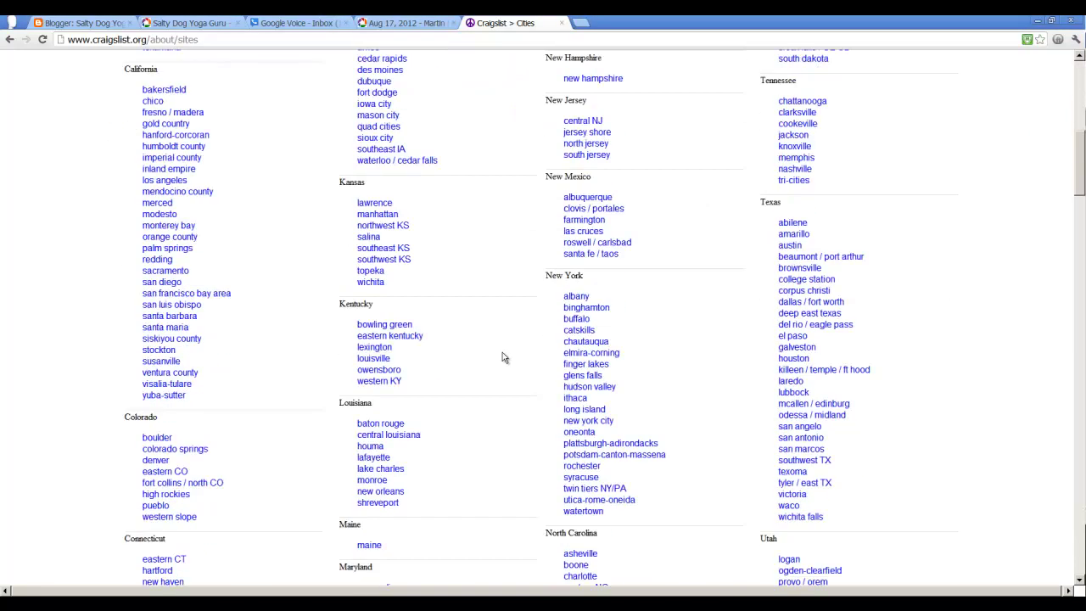
pyautogui.scroll(-2, 502, 356)
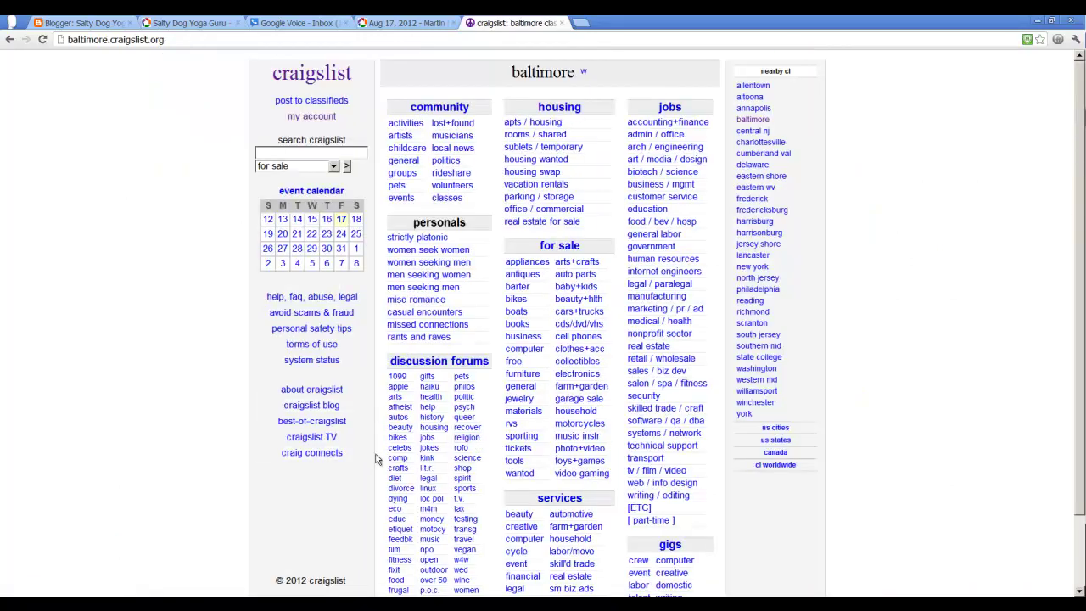
pyautogui.scroll(-1, 376, 459)
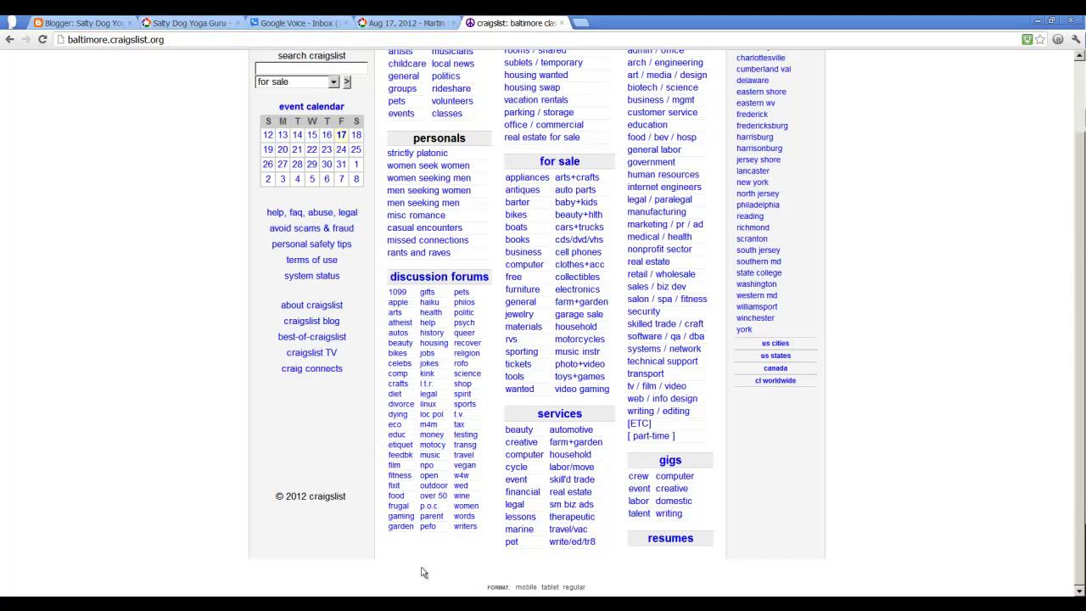
pyautogui.click(571, 517)
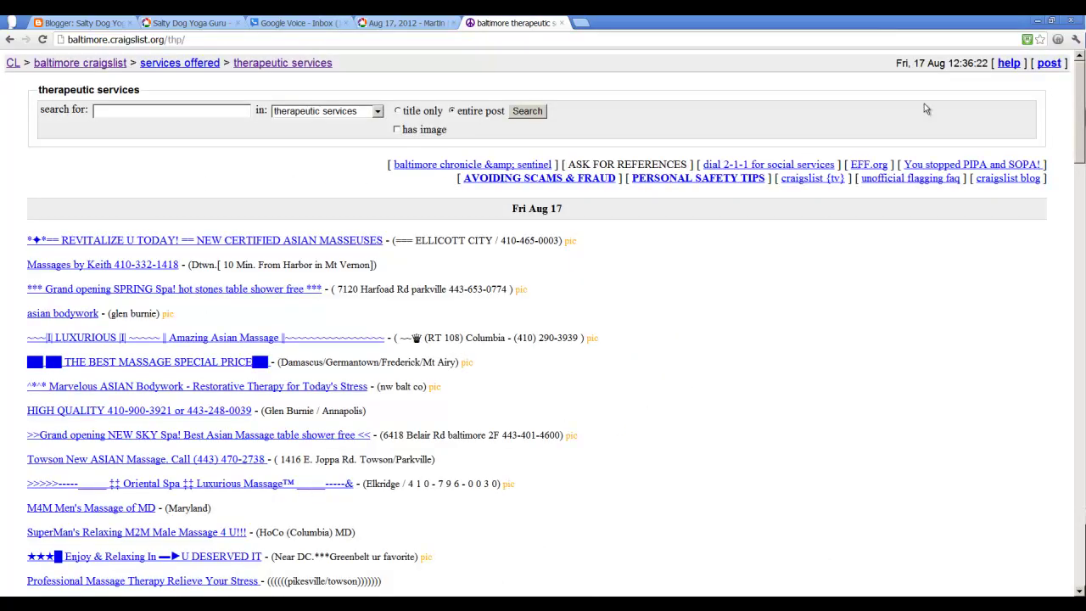
pyautogui.click(1050, 64)
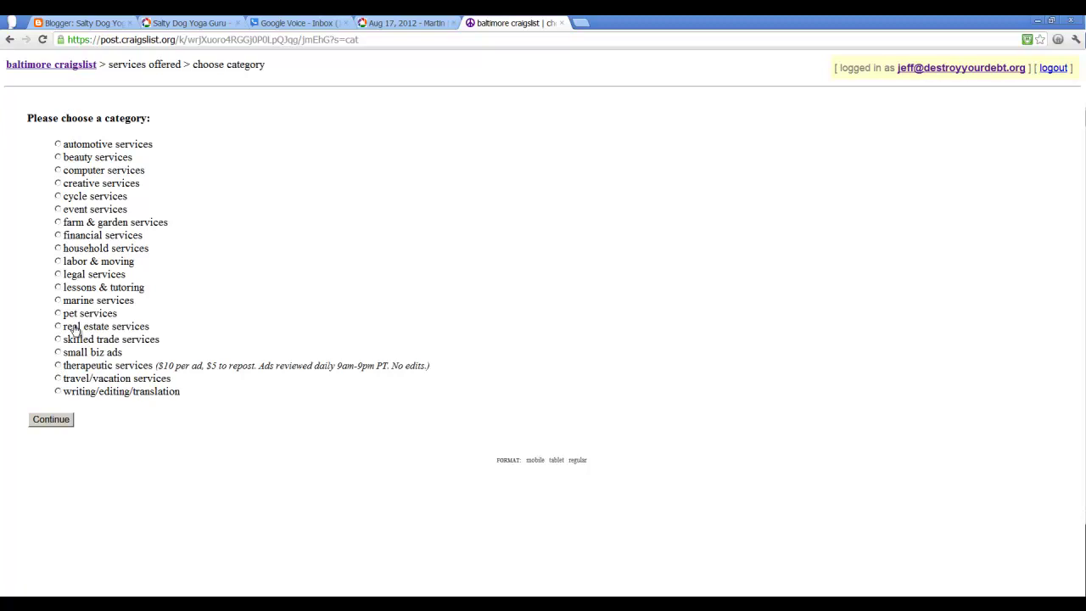
# Step: Choose lessons & tutoring, title the ad 'Yoga lessons' with location 'anywhere'
pyautogui.click(58, 288)
pyautogui.click(51, 419)
pyautogui.click(67, 169)
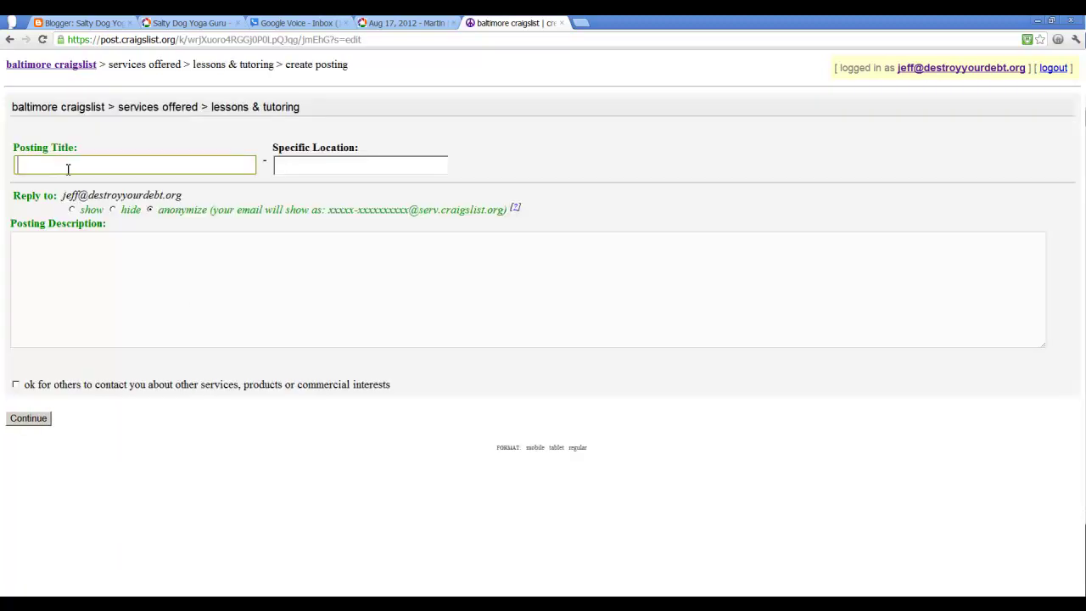
pyautogui.write('Yoga lessons')
pyautogui.click(313, 166)
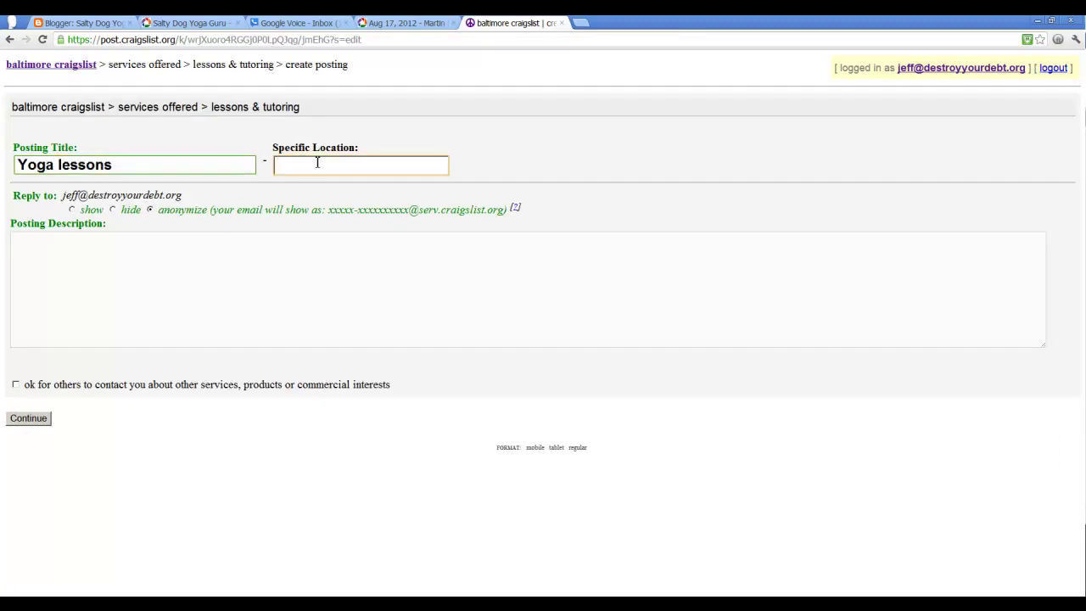
pyautogui.write('anywhere')
# Step: Paste the Picasa flyer embed code into the posting description and submit it
pyautogui.click(168, 266)
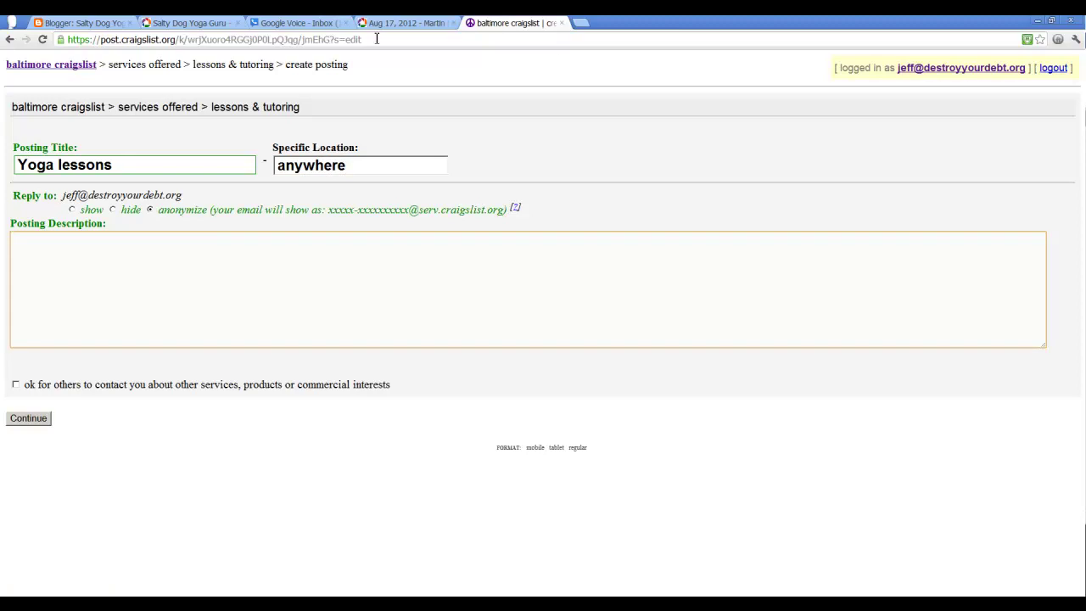
pyautogui.click(399, 23)
pyautogui.click(862, 436)
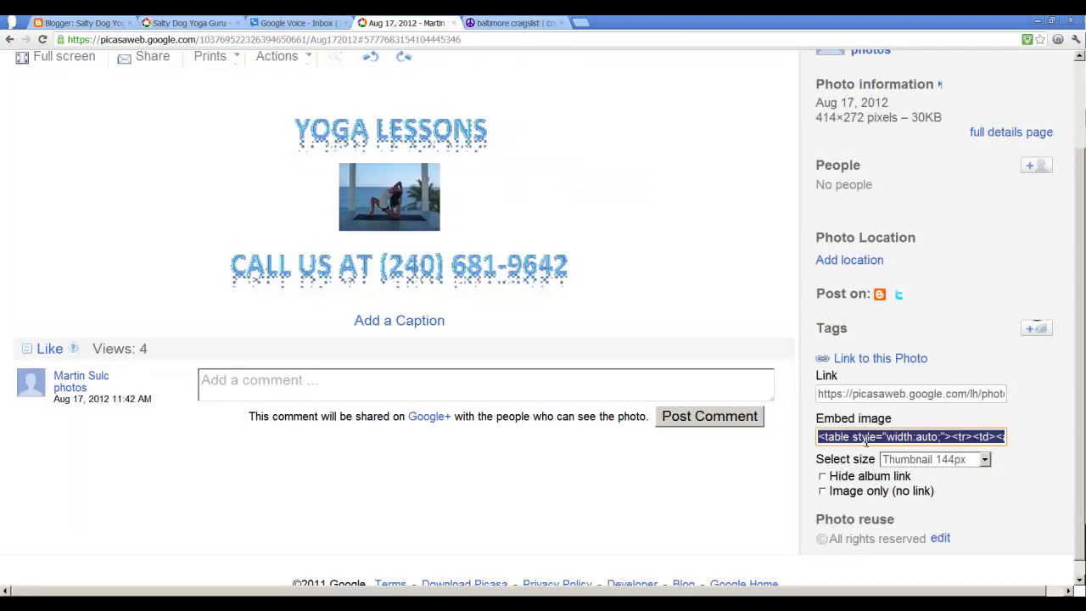
pyautogui.click(496, 27)
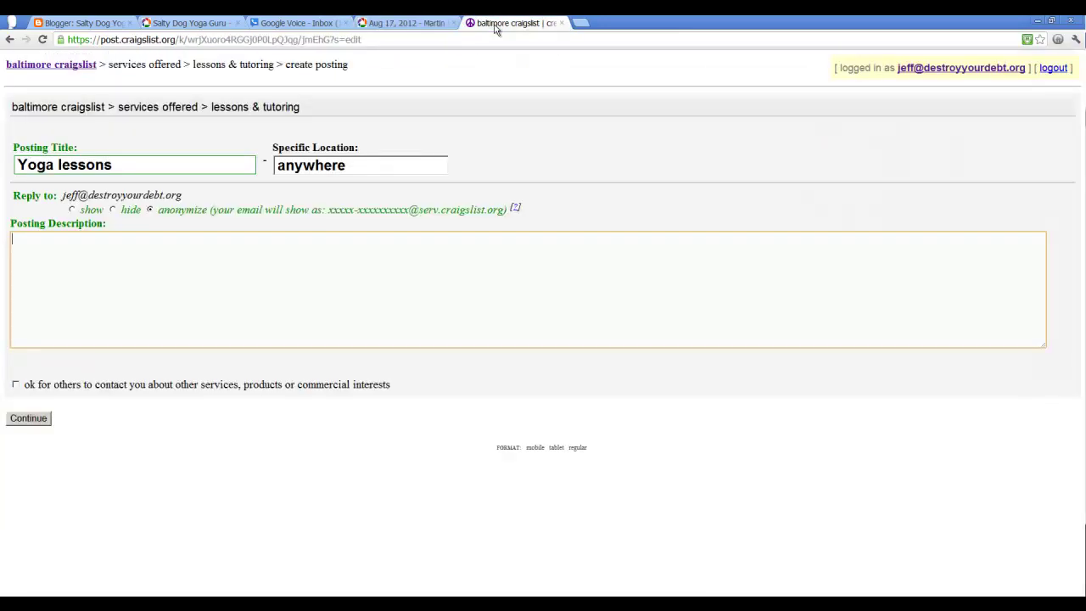
pyautogui.hotkey('ctrl', 'v')
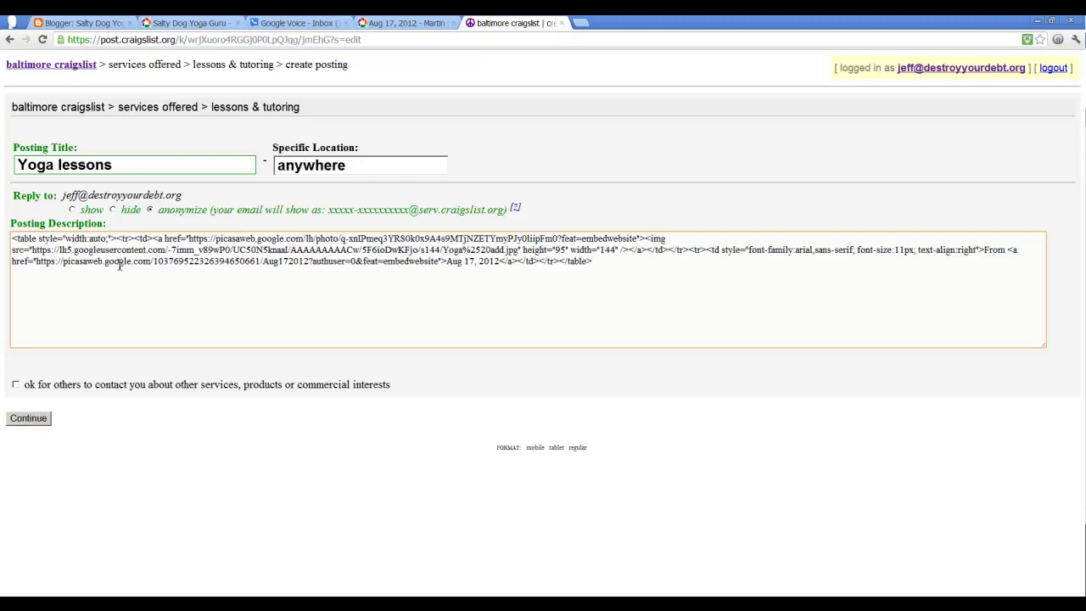
pyautogui.click(40, 419)
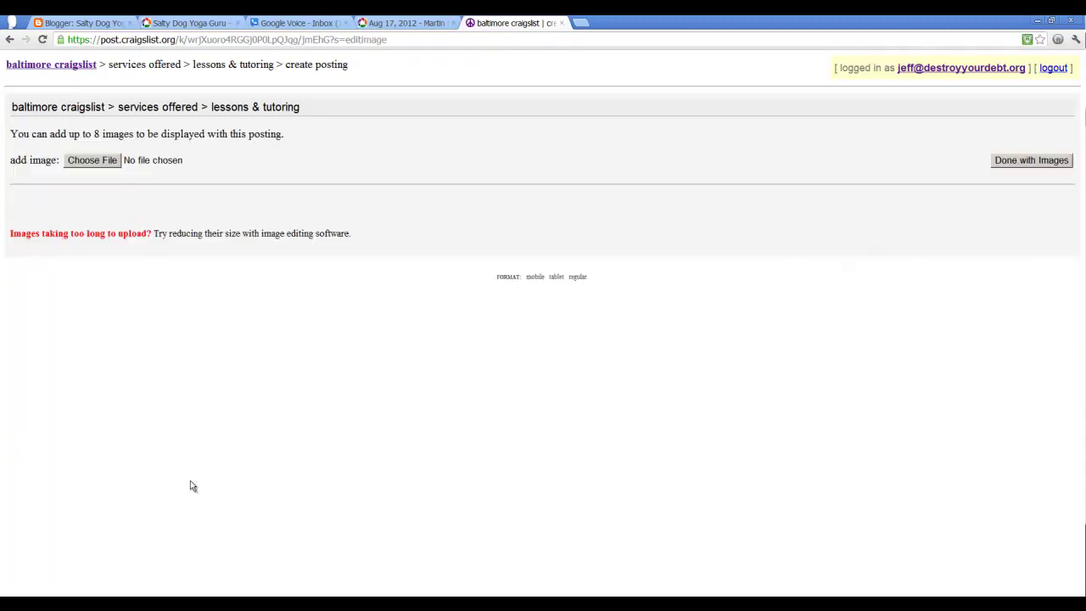
# Step: Skip adding images, confirm the preview, and open the live Yoga lessons ad
pyautogui.click(1023, 168)
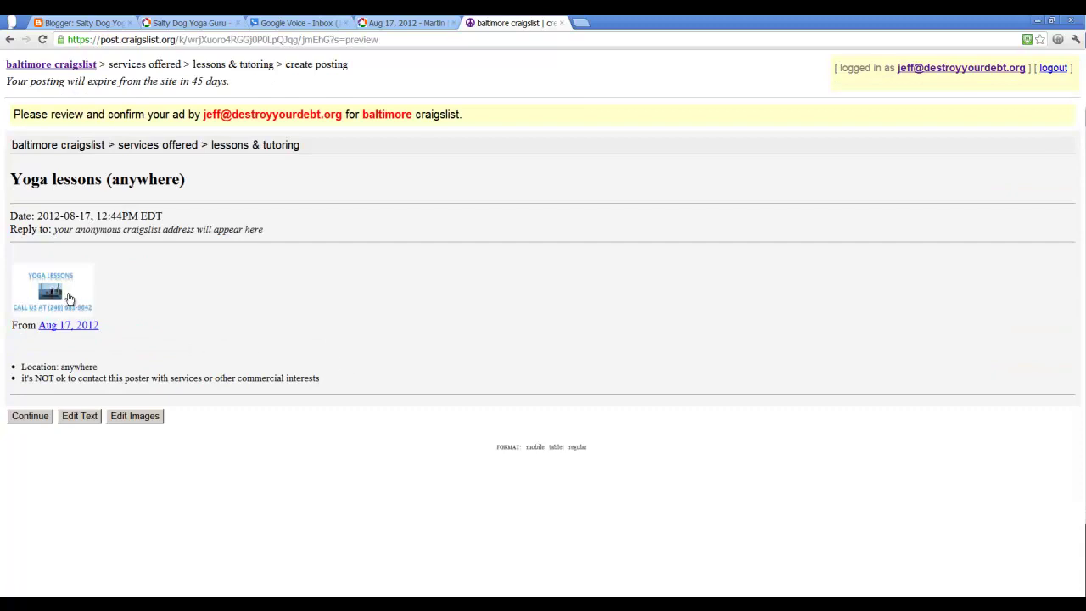
pyautogui.click(25, 419)
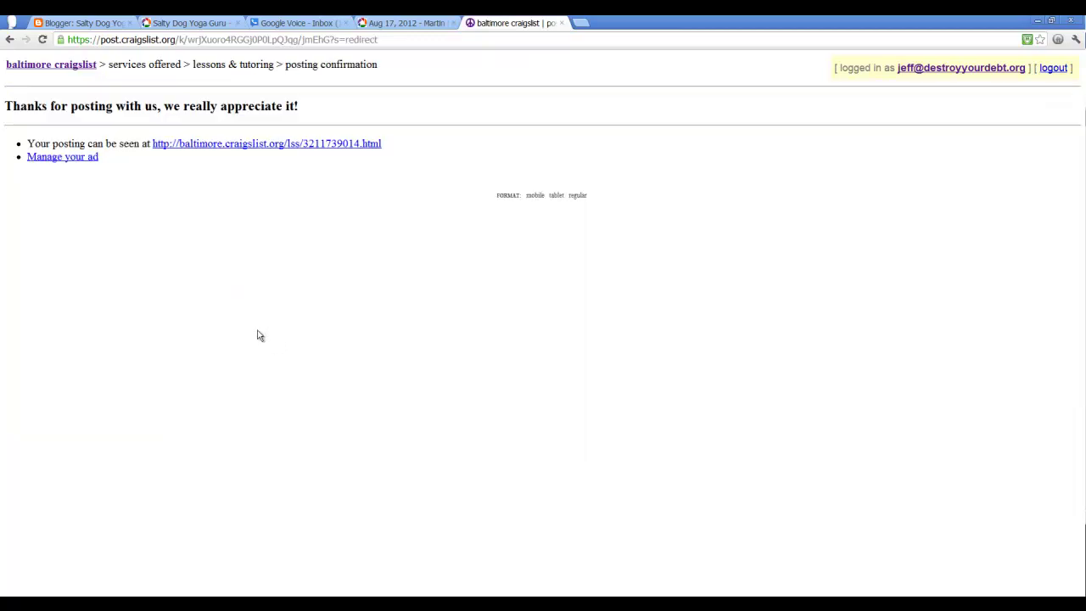
pyautogui.click(218, 144)
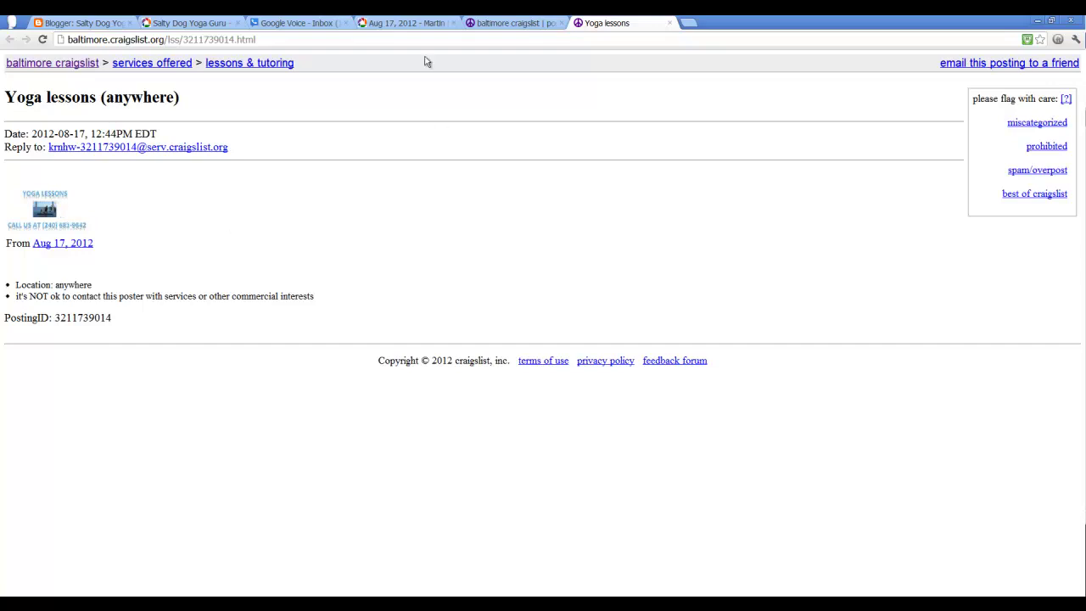
# Step: Close the published Yoga lessons ad tab and go back to the Picasa flyer photo
pyautogui.click(417, 23)
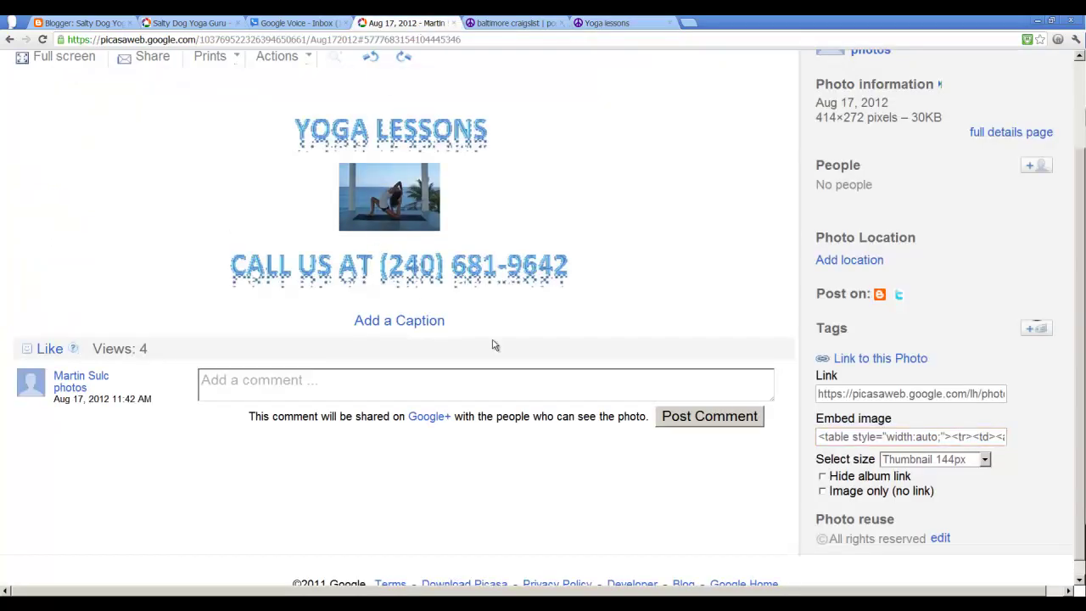
pyautogui.scroll(3, 487, 342)
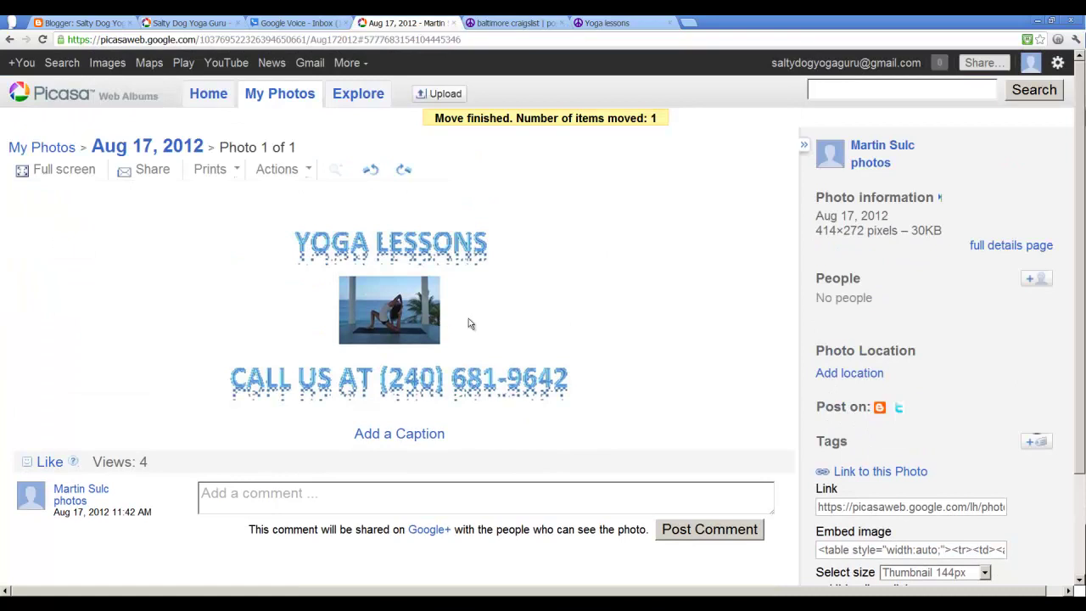
pyautogui.click(637, 23)
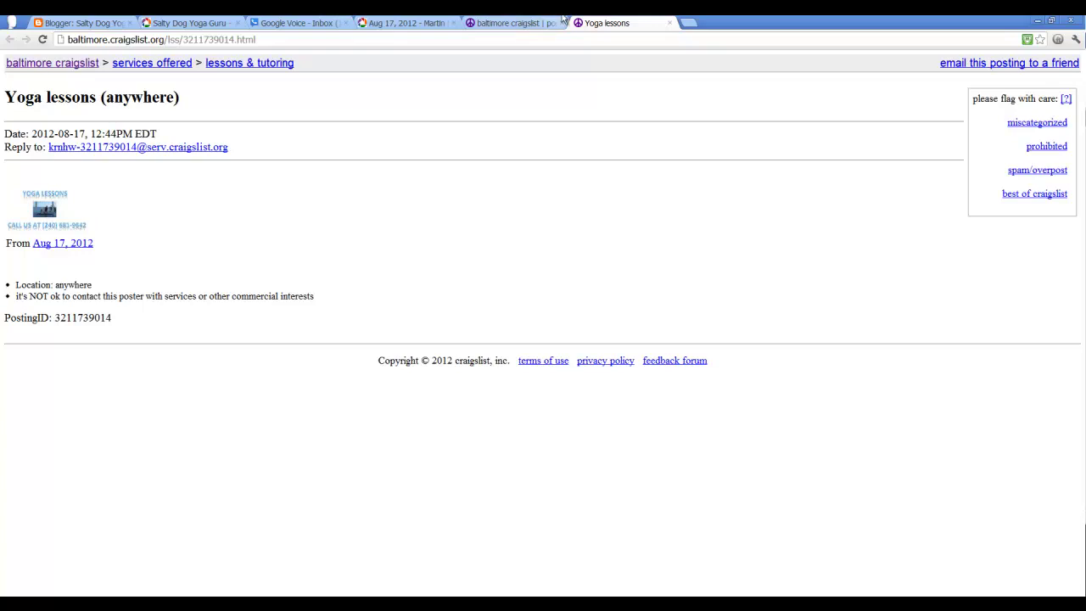
pyautogui.click(670, 24)
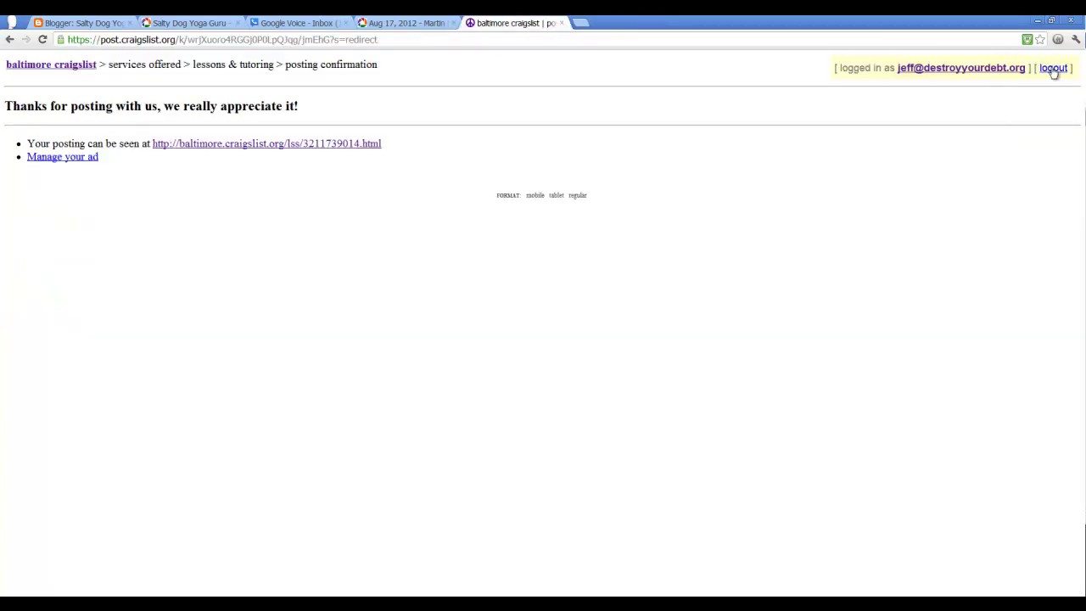
pyautogui.click(412, 24)
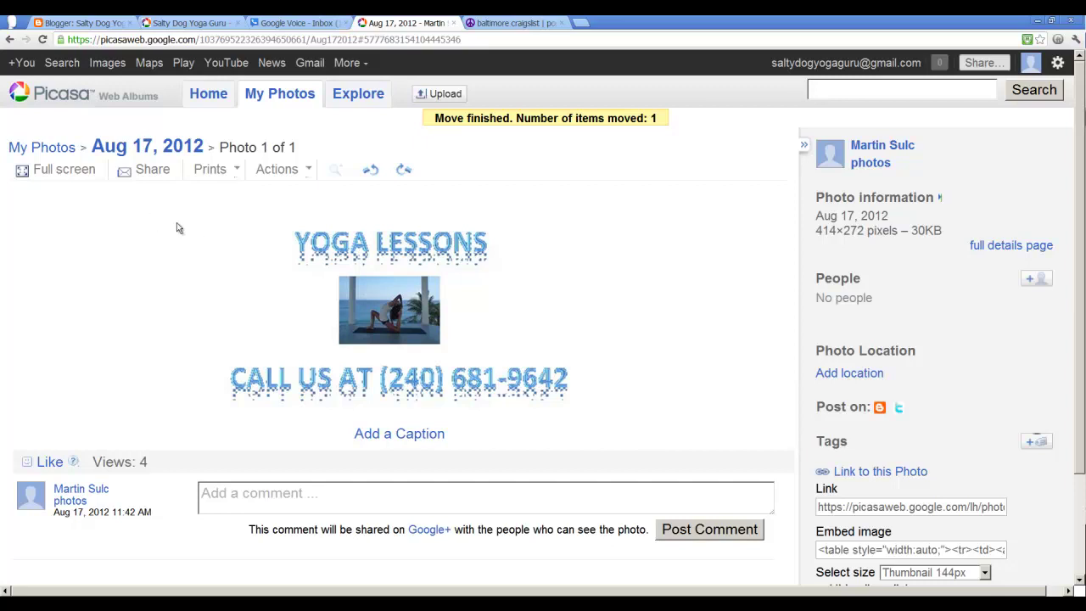
# Step: From Picasa home, open the flyer in the Aug 17, 2012 album and choose Edit in Creative Kit
pyautogui.click(212, 98)
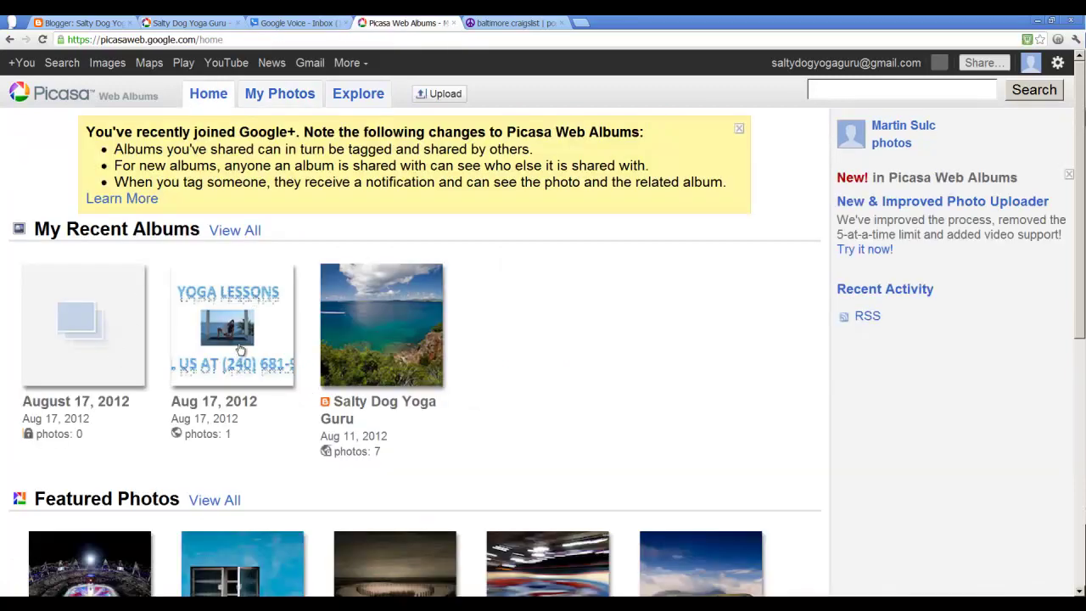
pyautogui.click(234, 336)
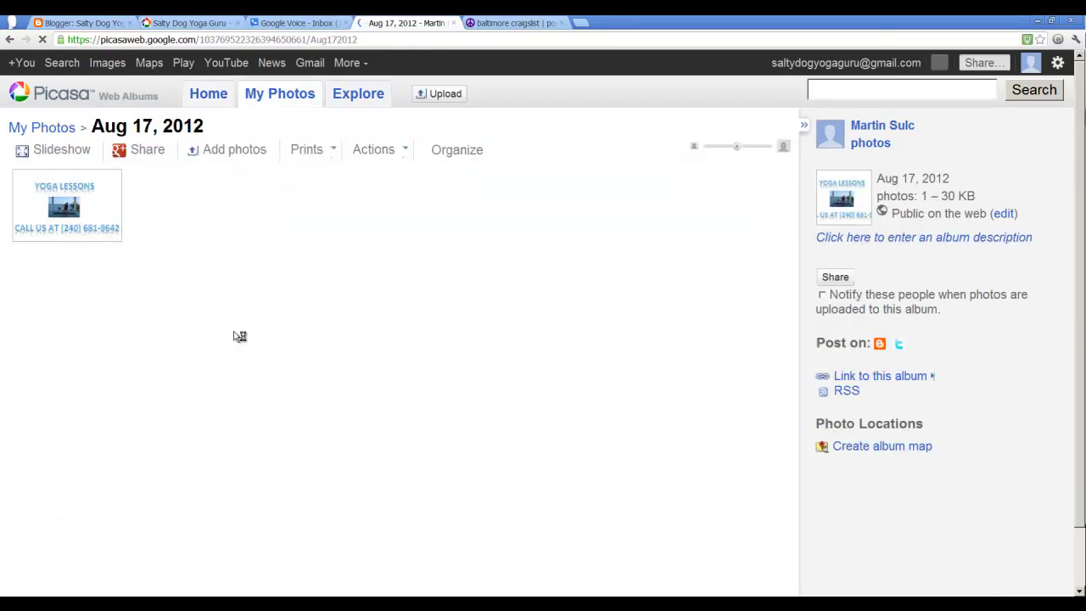
pyautogui.click(374, 148)
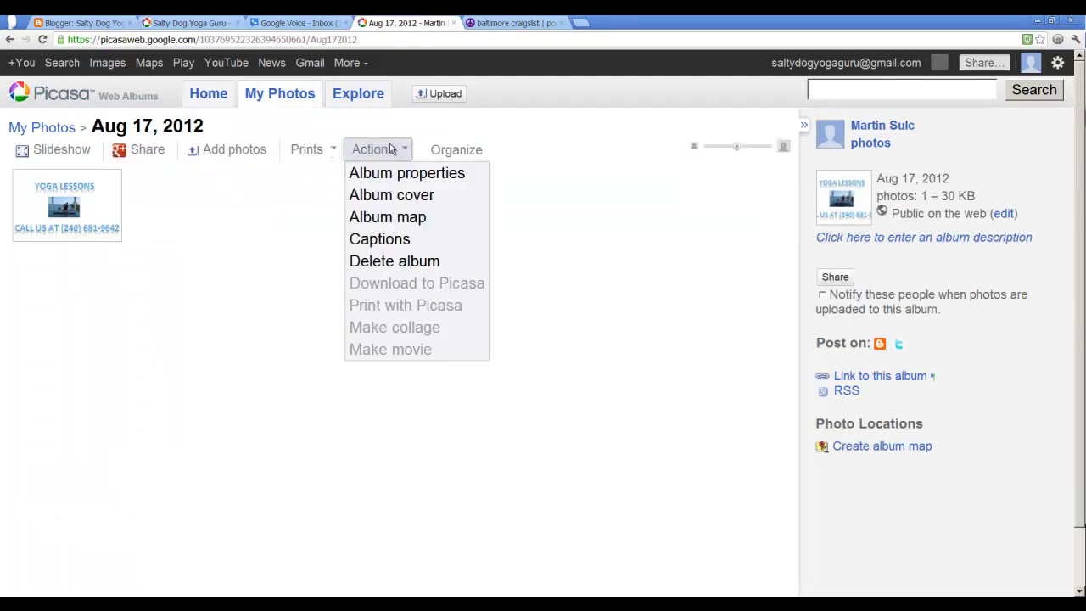
pyautogui.click(392, 150)
pyautogui.click(104, 200)
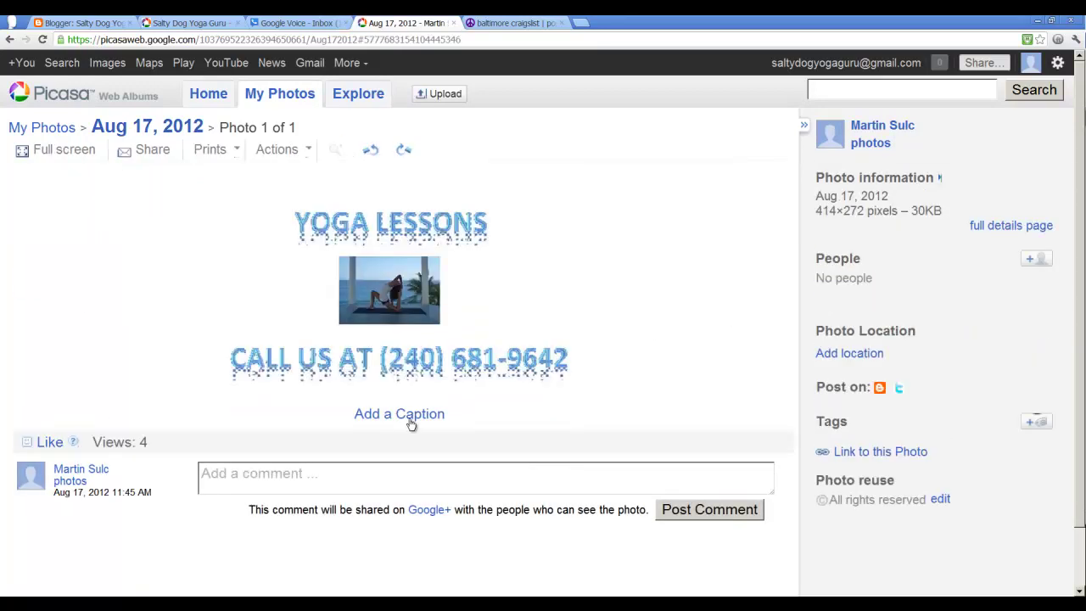
pyautogui.click(286, 150)
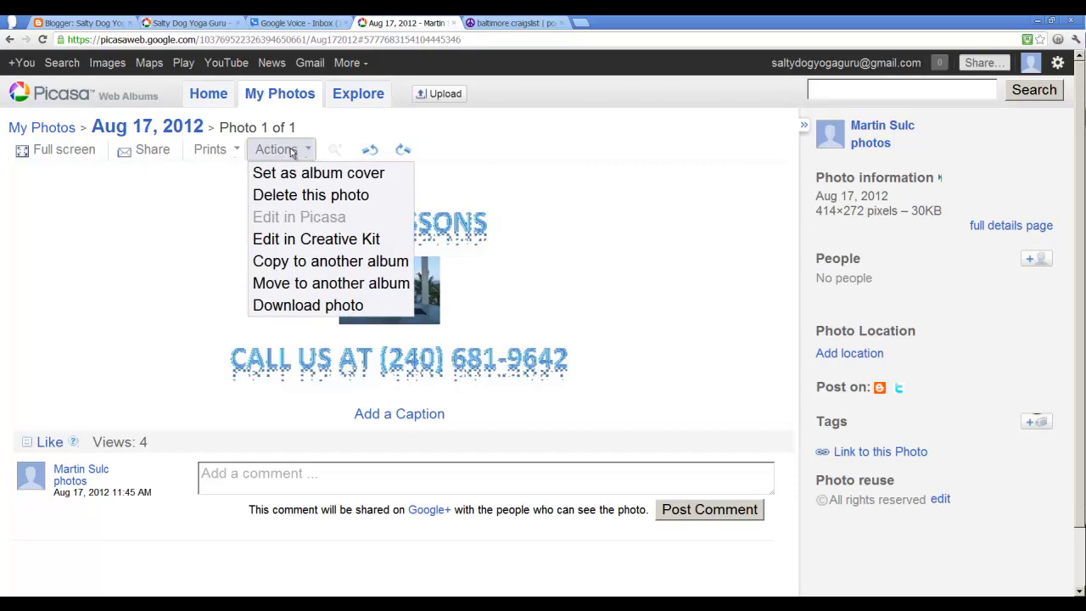
pyautogui.click(316, 239)
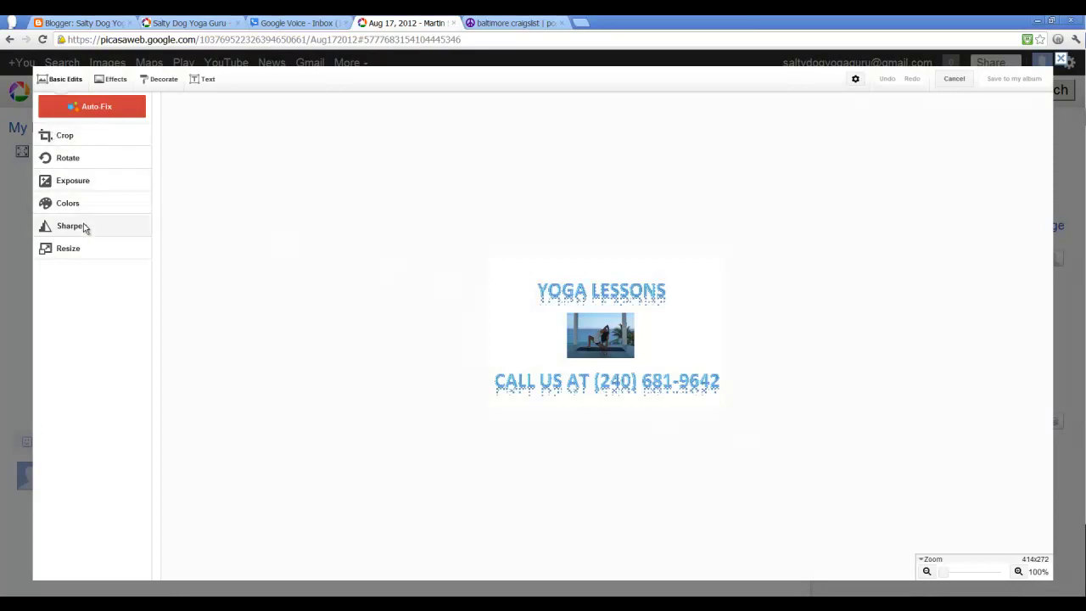
# Step: Resize the flyer to 1000 pixels wide with proportions kept (1000×657)
pyautogui.click(79, 249)
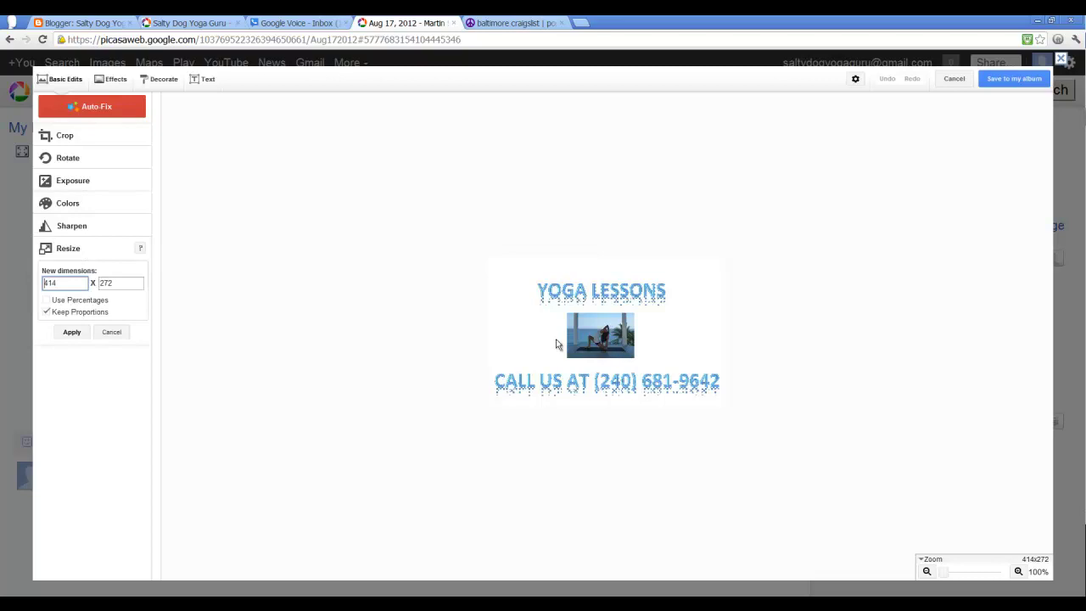
pyautogui.doubleClick(74, 283)
pyautogui.write('400')
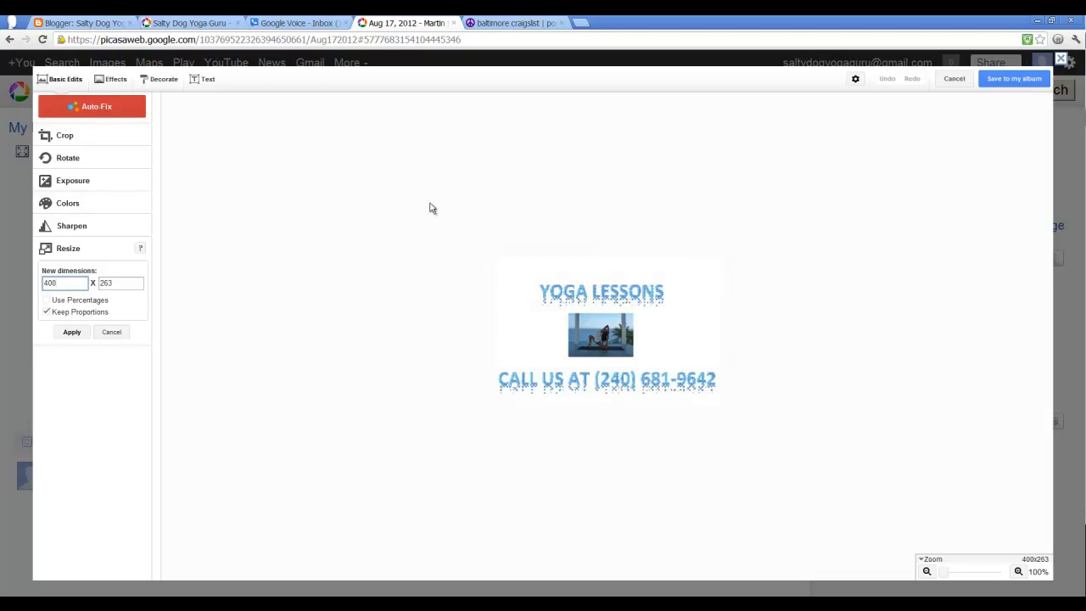
pyautogui.press('BackSpace')
pyautogui.press('BackSpace')
pyautogui.write('800')
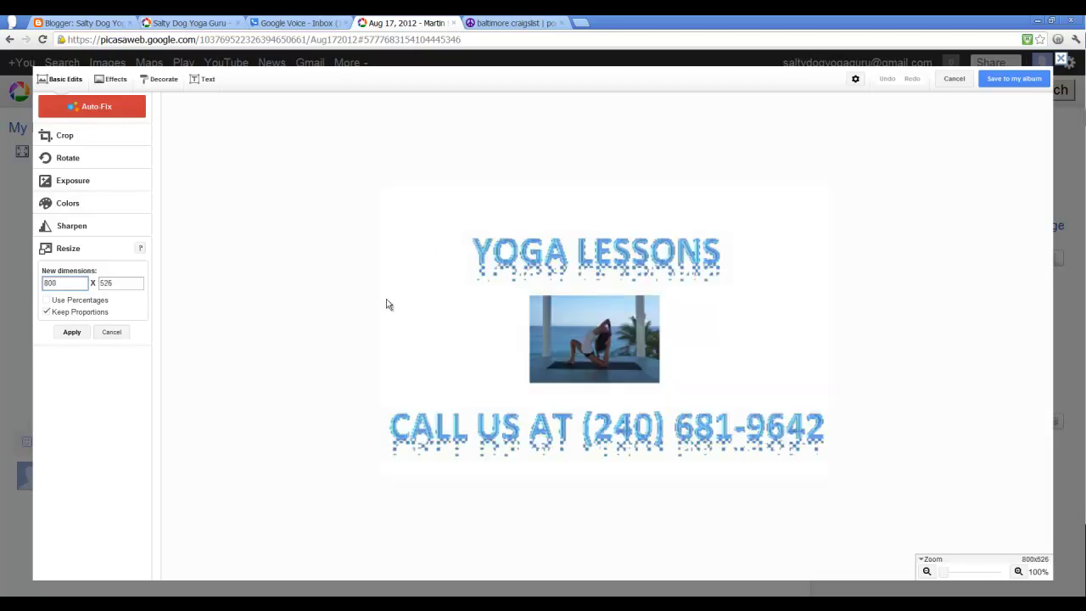
pyautogui.press('BackSpace')
pyautogui.press('BackSpace')
pyautogui.write('1000')
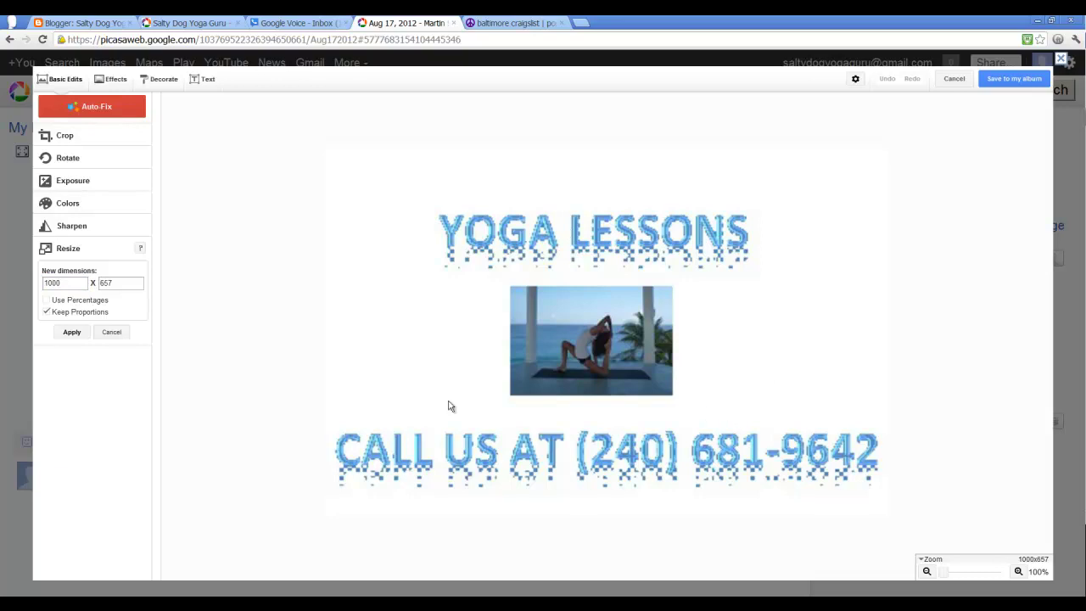
# Step: Save the resized flyer to the album, replacing the original photo
pyautogui.click(1001, 84)
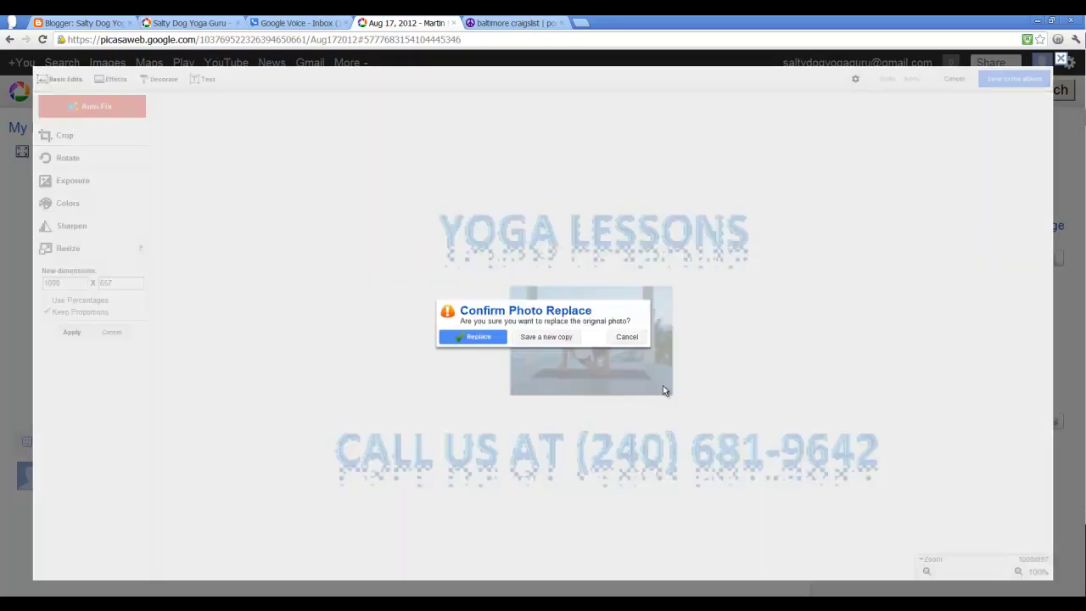
pyautogui.click(486, 338)
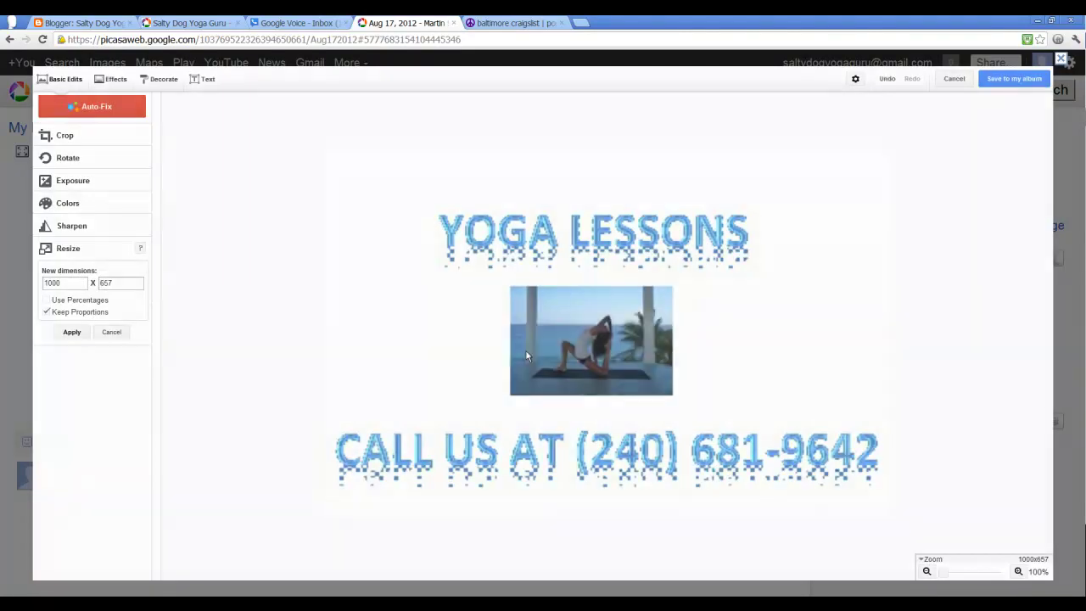
pyautogui.click(545, 347)
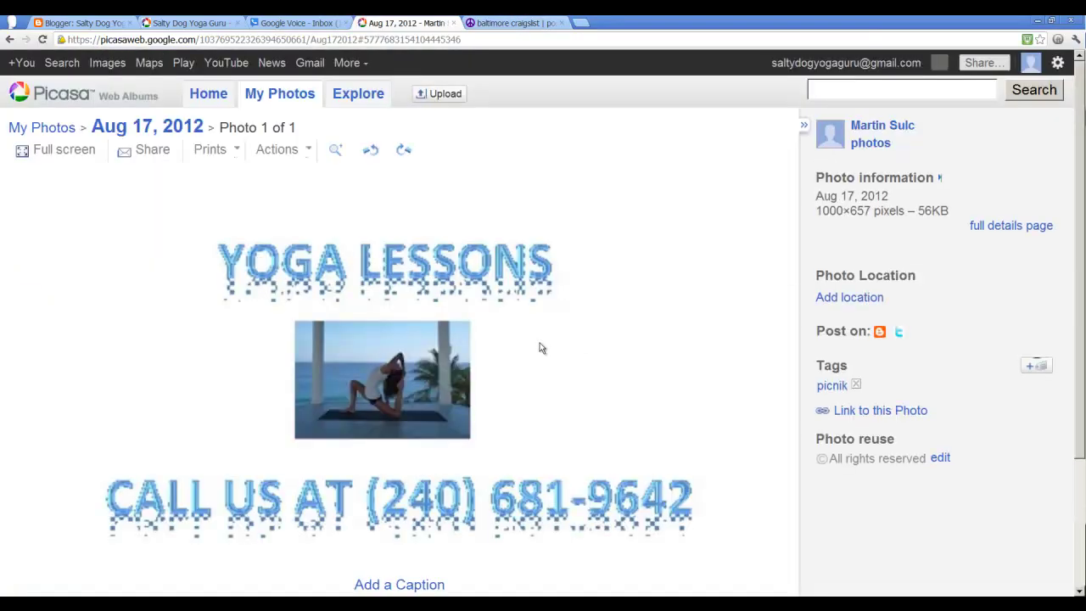
# Step: Select the resized flyer's embed image code, then return to the Craigslist confirmation
pyautogui.click(874, 466)
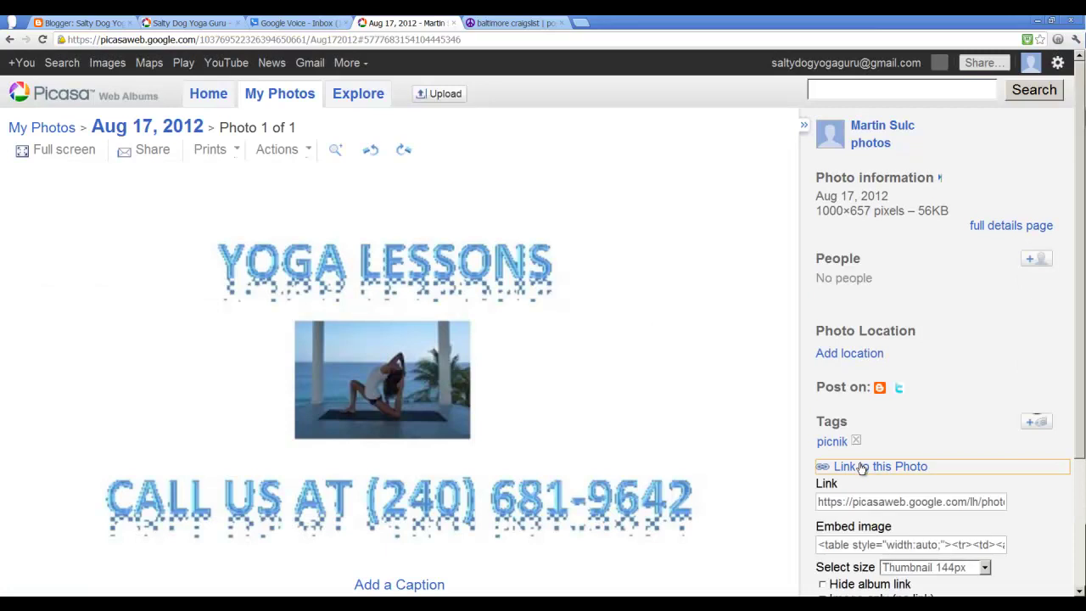
pyautogui.scroll(-1, 891, 489)
pyautogui.click(891, 489)
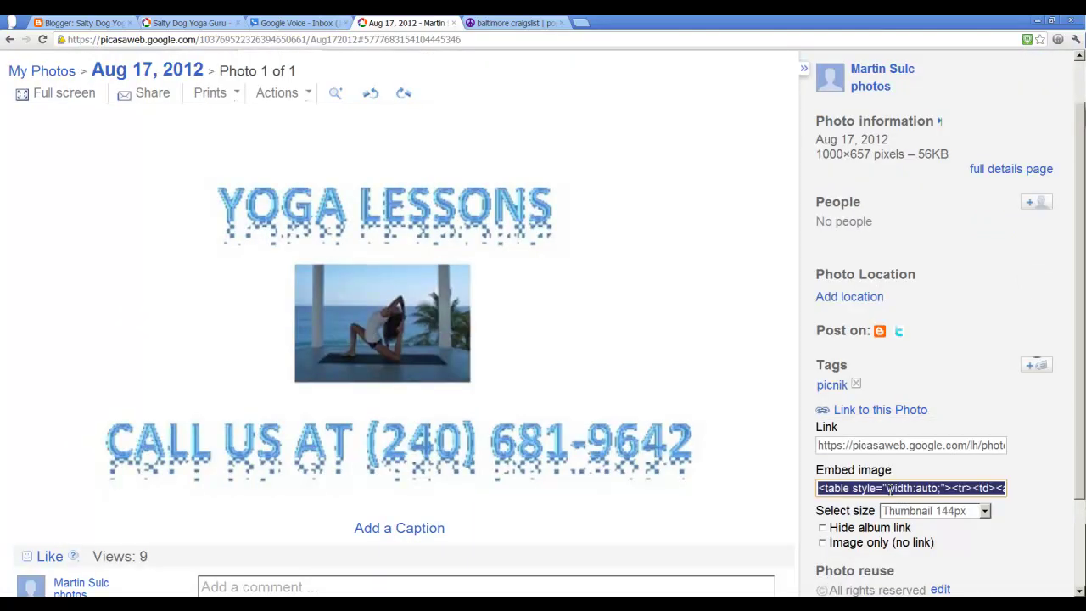
pyautogui.click(530, 25)
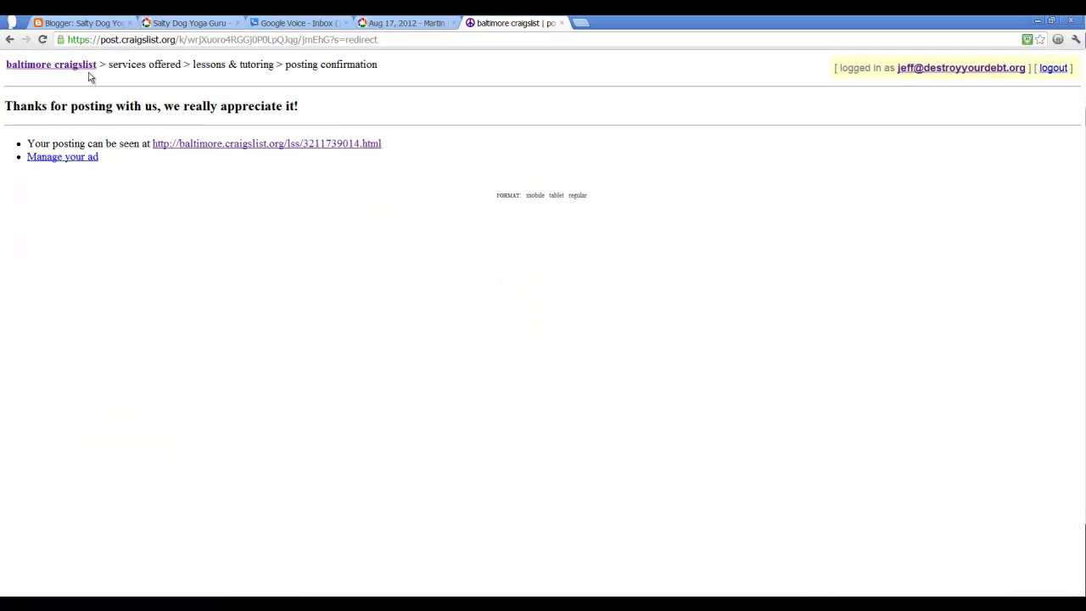
# Step: Replace the Yoga lessons ad's description with the pasted Picasa embed code
pyautogui.click(996, 72)
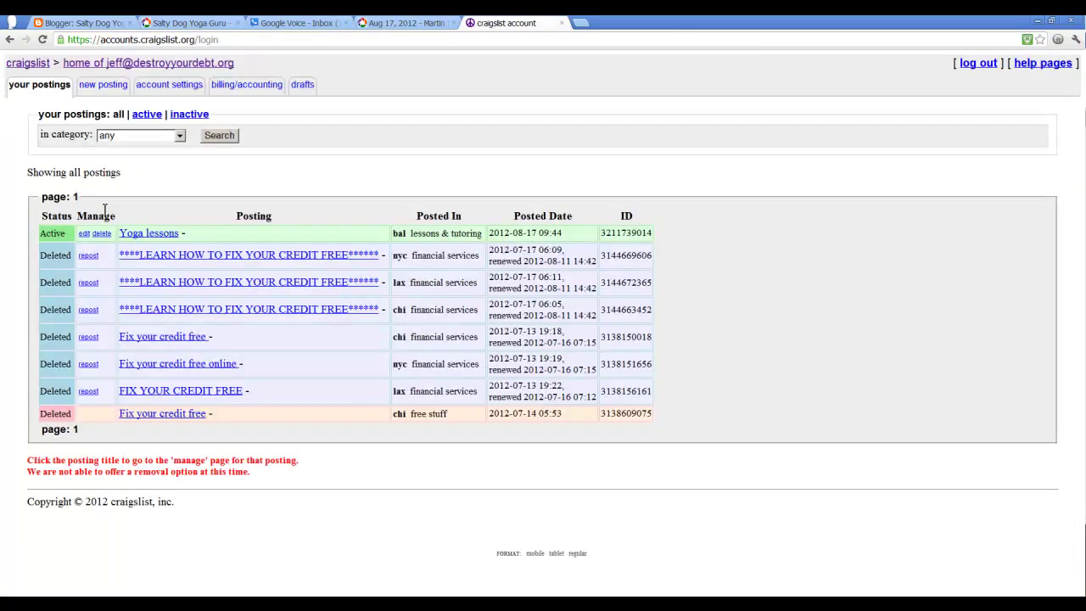
pyautogui.click(87, 233)
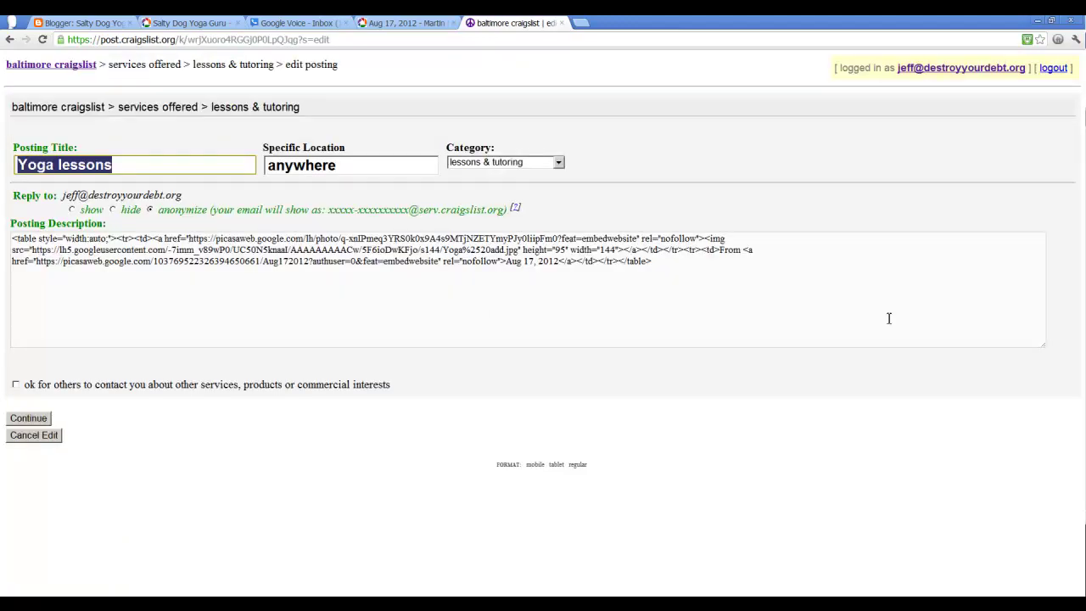
pyautogui.click(766, 293)
pyautogui.hotkey('ctrl', 'a')
pyautogui.hotkey('ctrl', 'v')
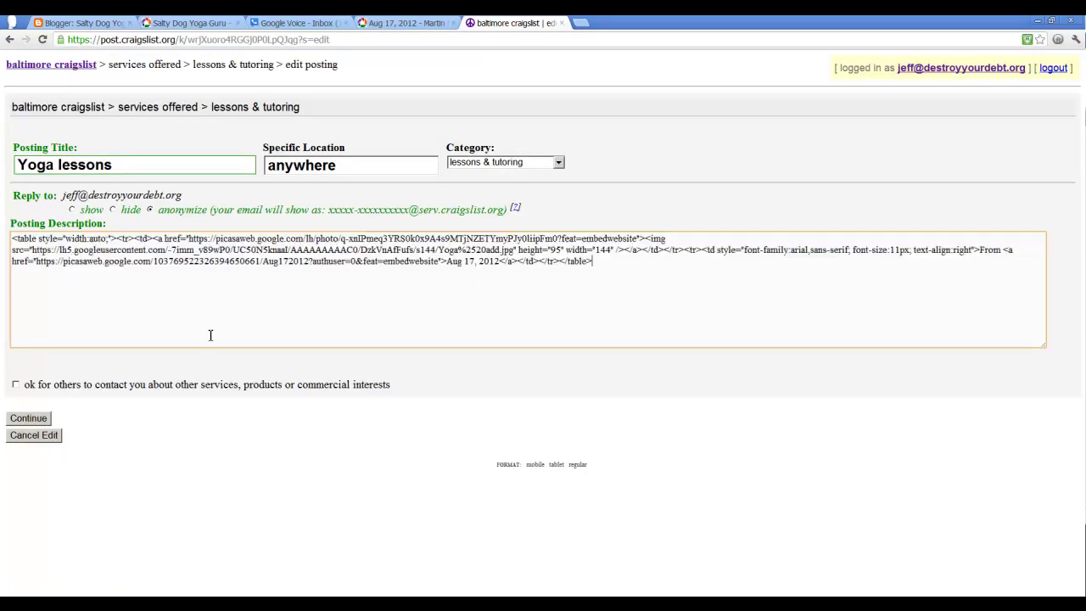
# Step: Publish the edited ad, check the live flyer, then return to the Picasa photo
pyautogui.click(28, 418)
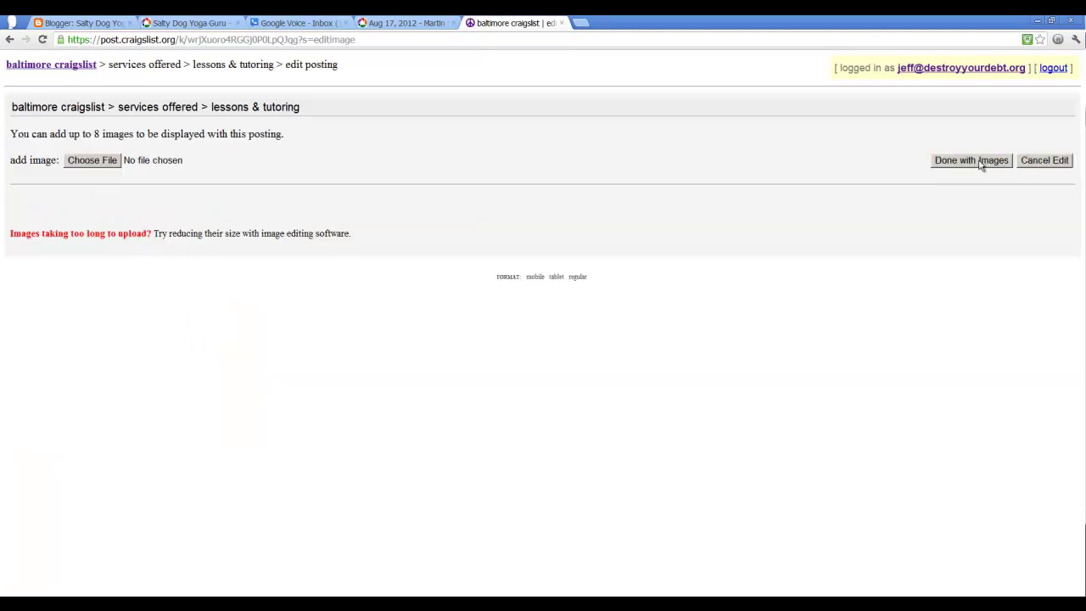
pyautogui.click(980, 164)
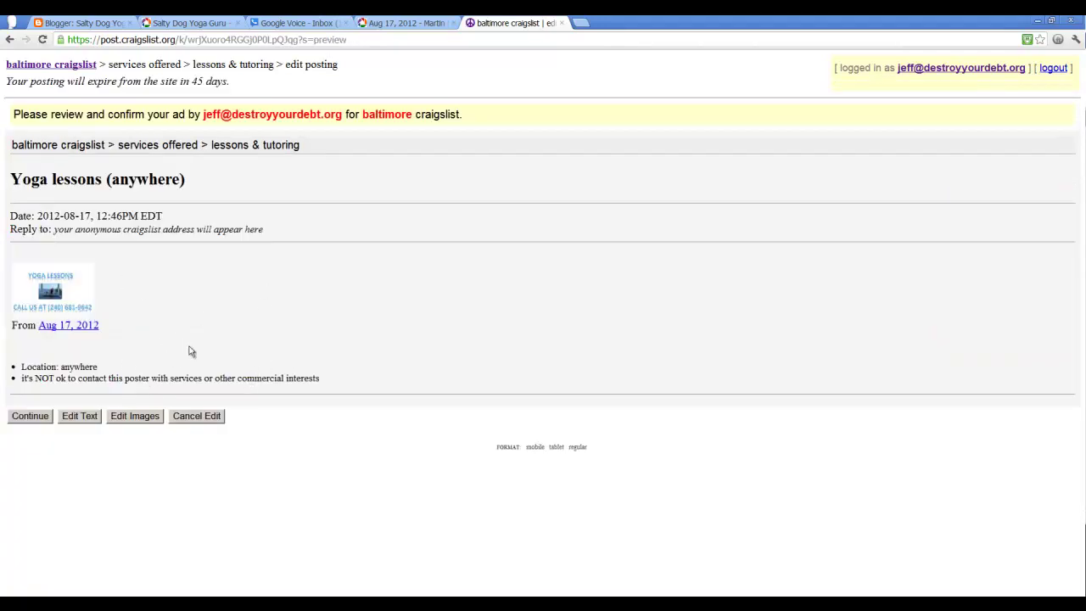
pyautogui.click(44, 421)
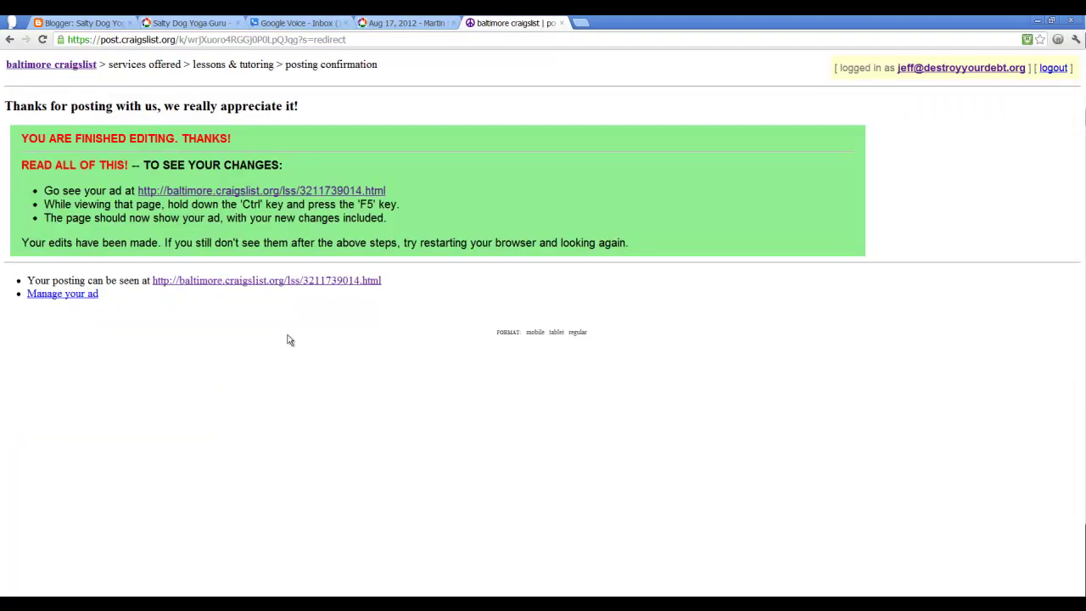
pyautogui.click(257, 191)
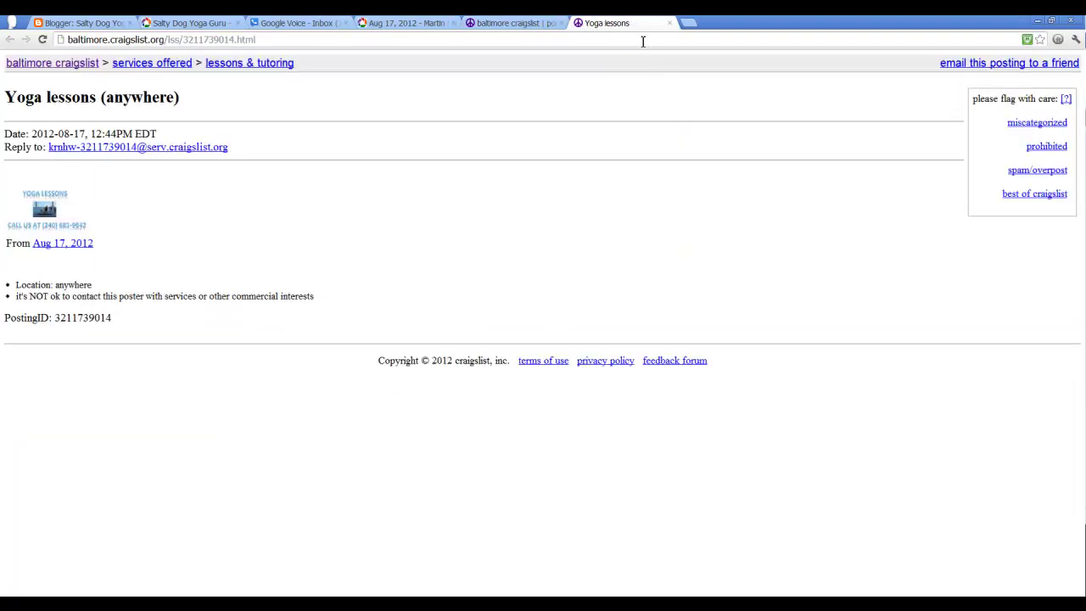
pyautogui.click(669, 23)
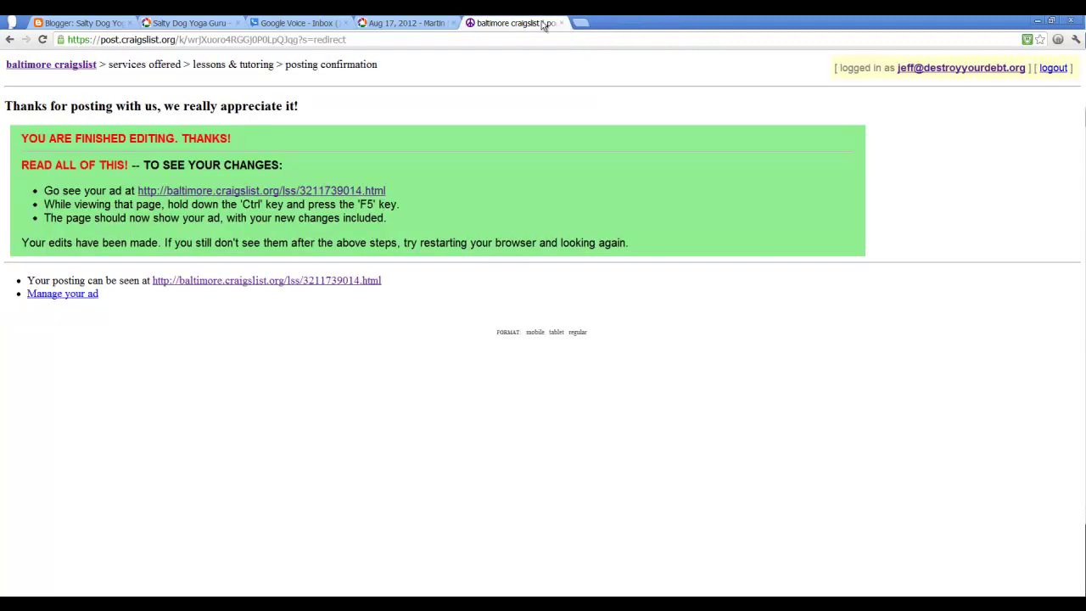
pyautogui.click(364, 22)
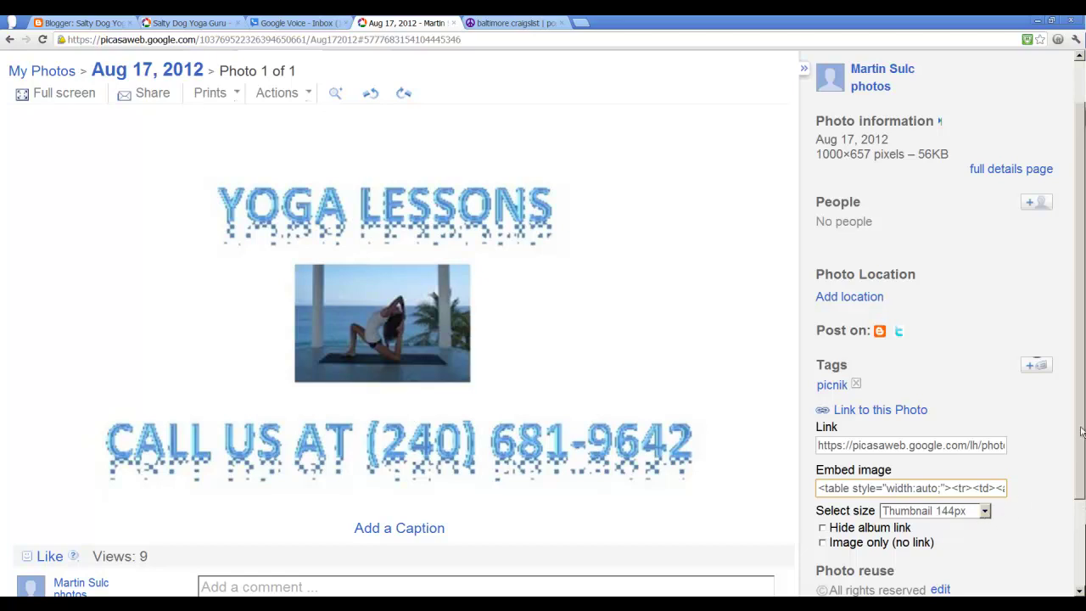
# Step: Set the flyer's embed code to Image only (no link), then go to Blogger
pyautogui.scroll(-3, 1082, 433)
pyautogui.click(827, 434)
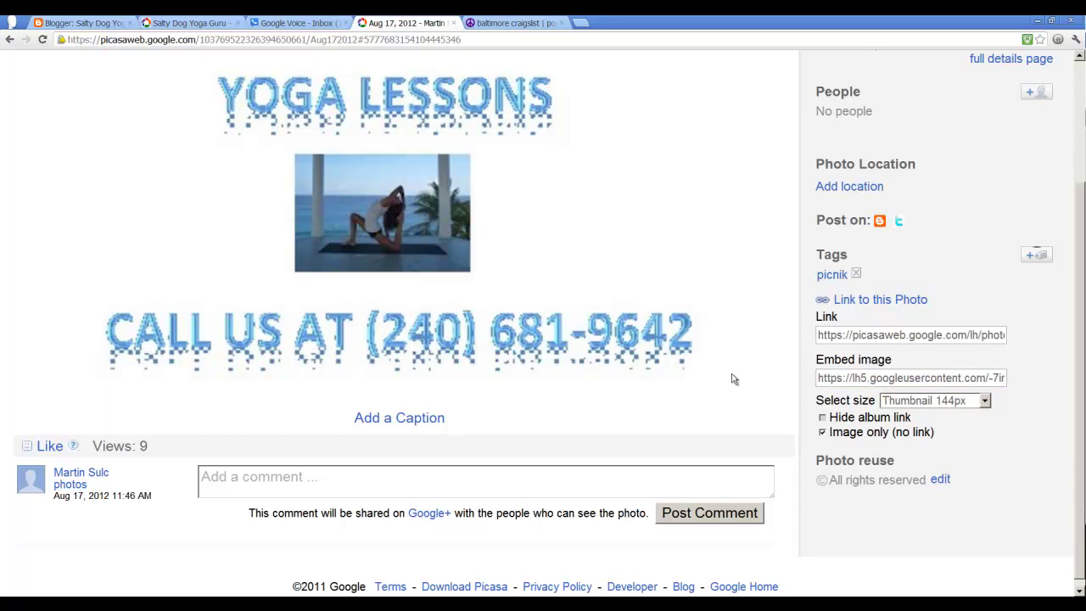
pyautogui.scroll(3, 636, 363)
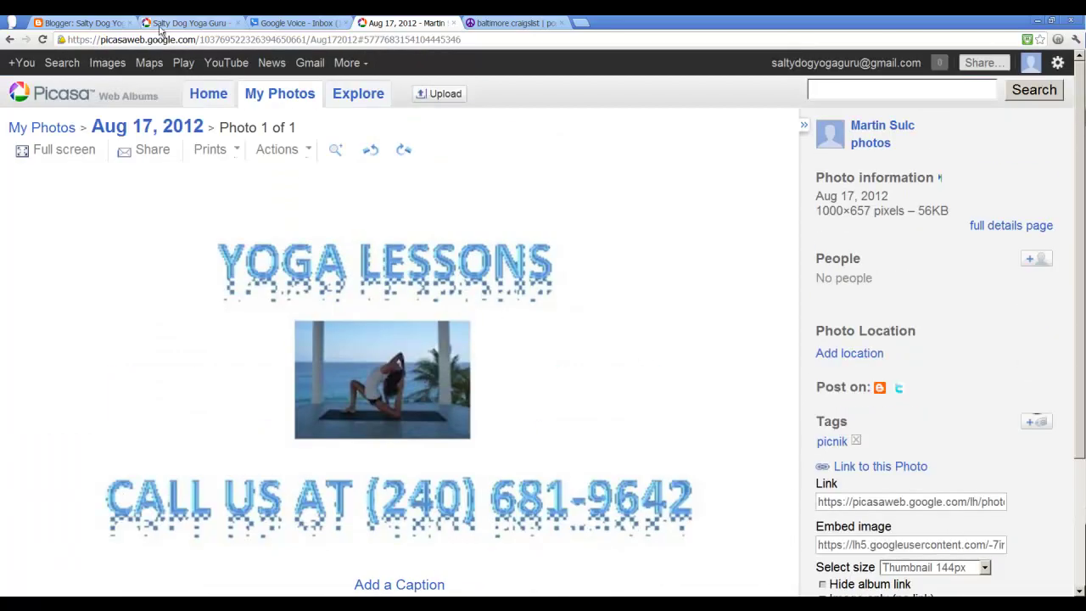
pyautogui.click(85, 23)
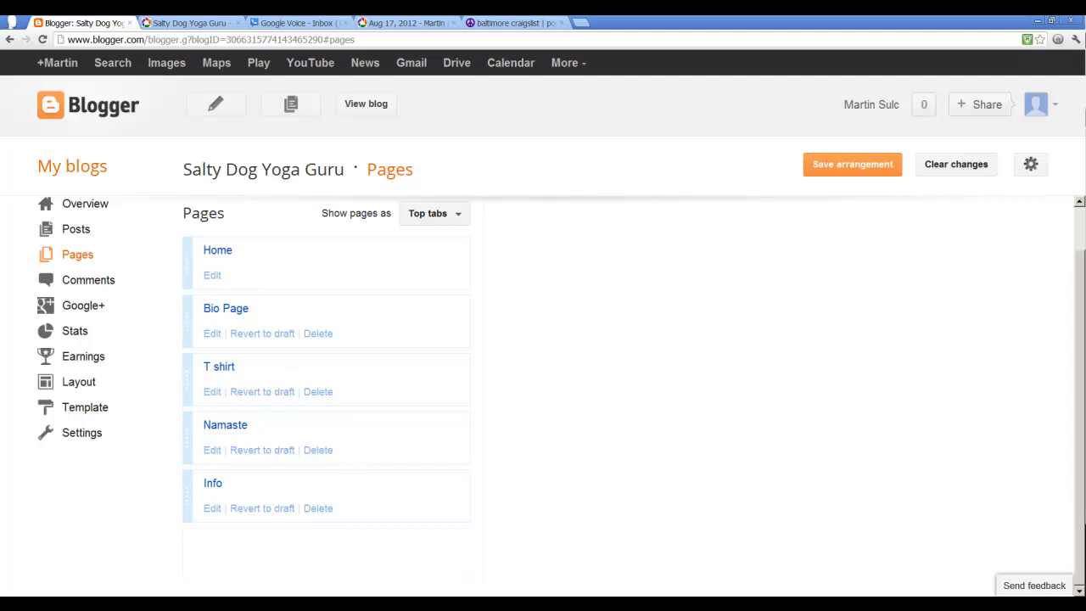
# Step: View the blog's live Info page
pyautogui.click(212, 485)
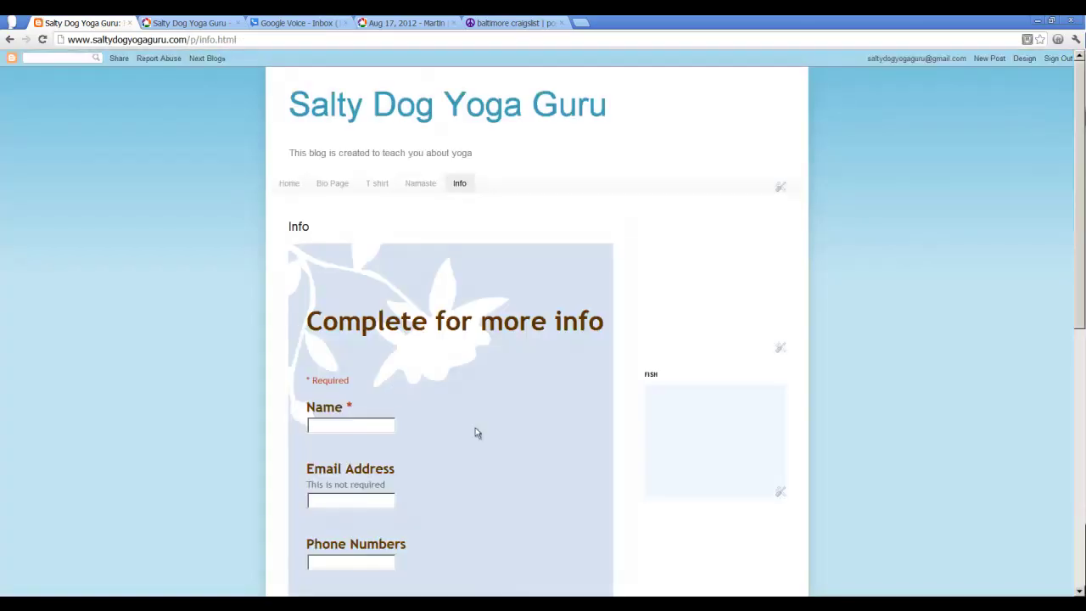
pyautogui.scroll(-3, 563, 450)
pyautogui.scroll(-2, 559, 365)
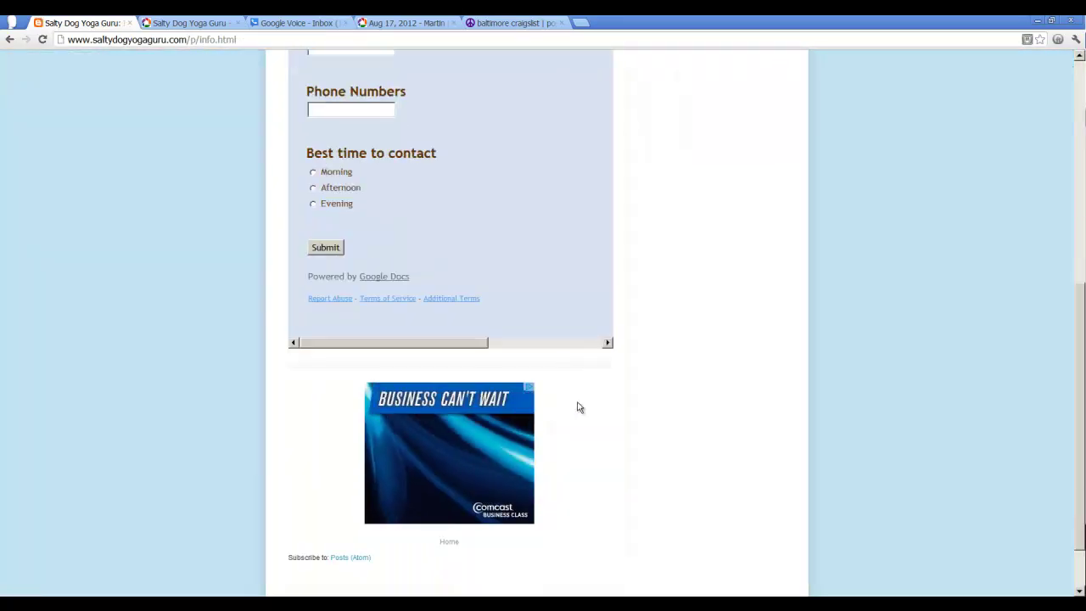
pyautogui.scroll(5, 552, 396)
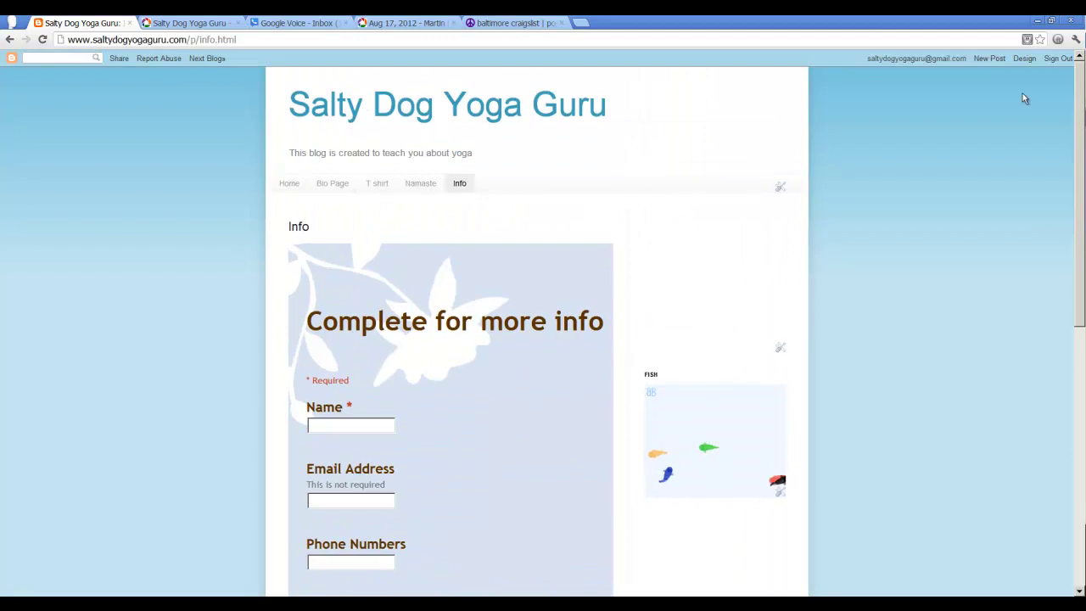
# Step: From the design dashboard's Pages list, start editing the Info page
pyautogui.click(1024, 59)
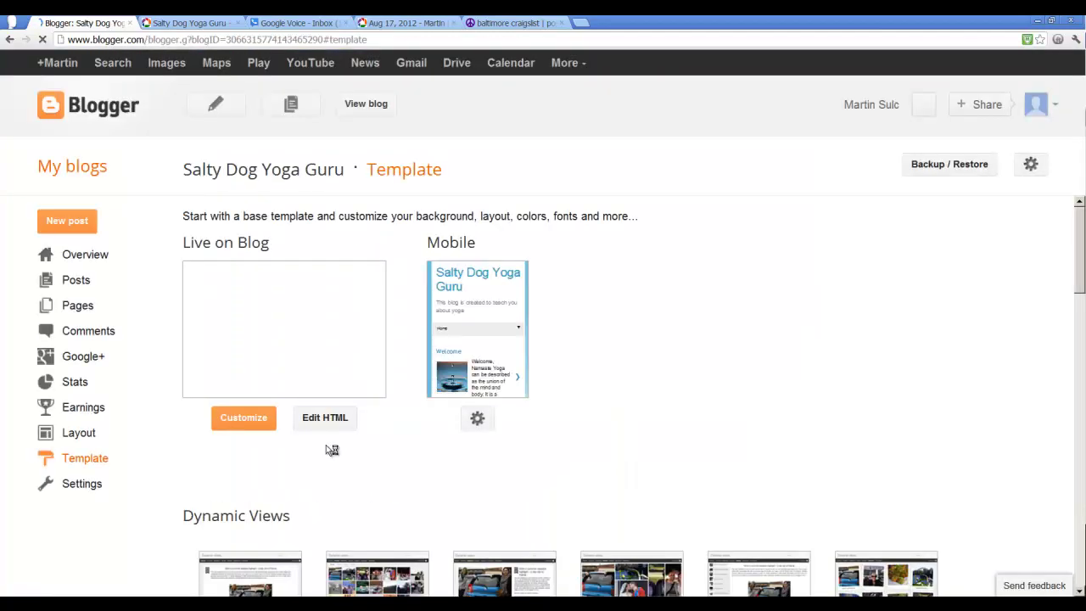
pyautogui.scroll(-3, 352, 475)
pyautogui.scroll(2, 161, 374)
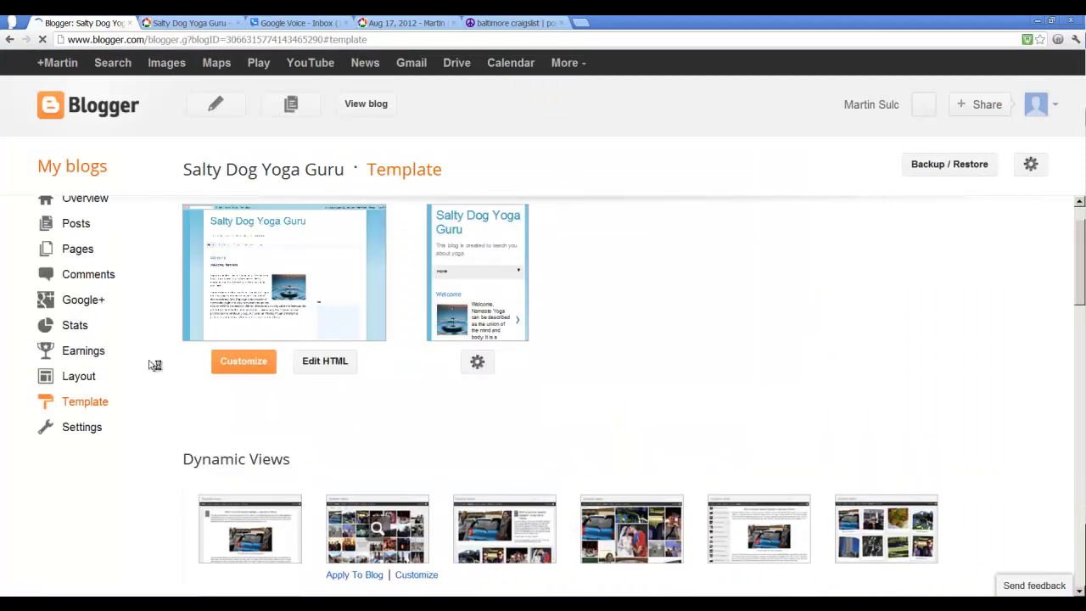
pyautogui.click(77, 247)
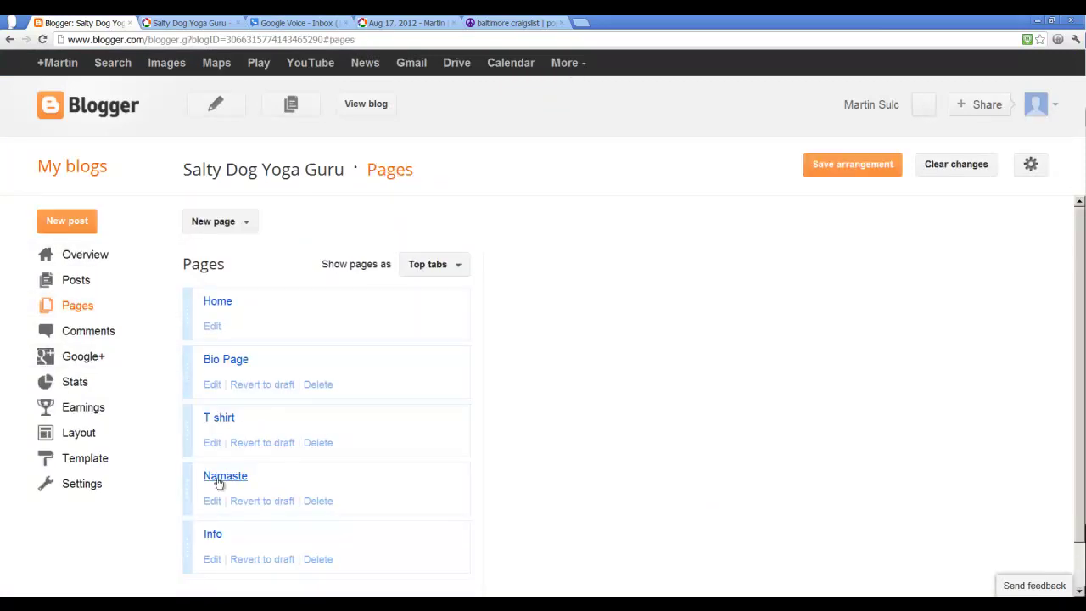
pyautogui.click(214, 560)
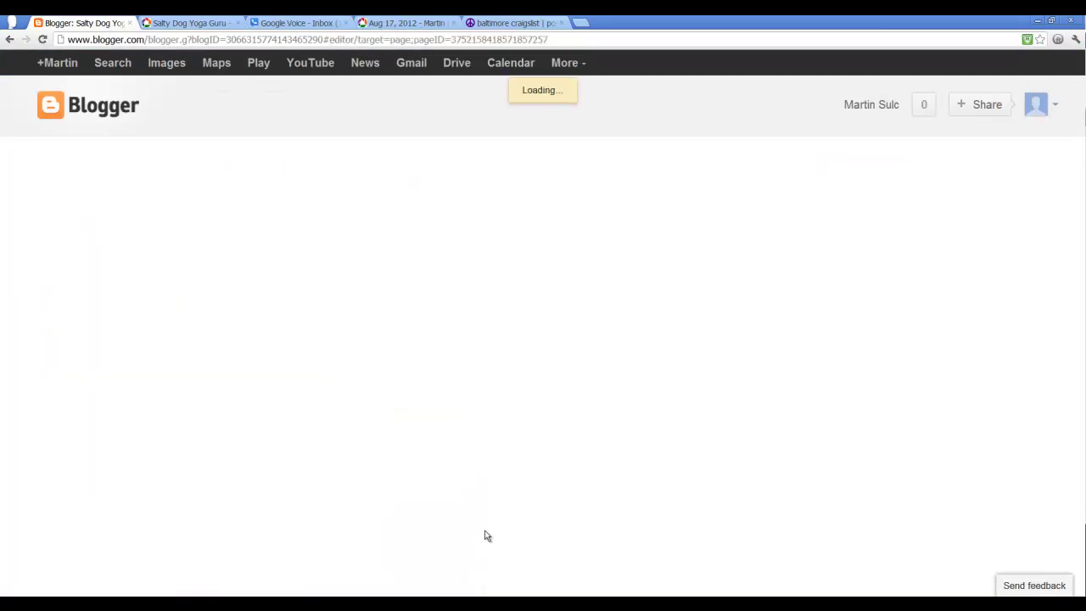
# Step: Paste the Picasa flyer embed code into the Info page's HTML source
pyautogui.click(298, 362)
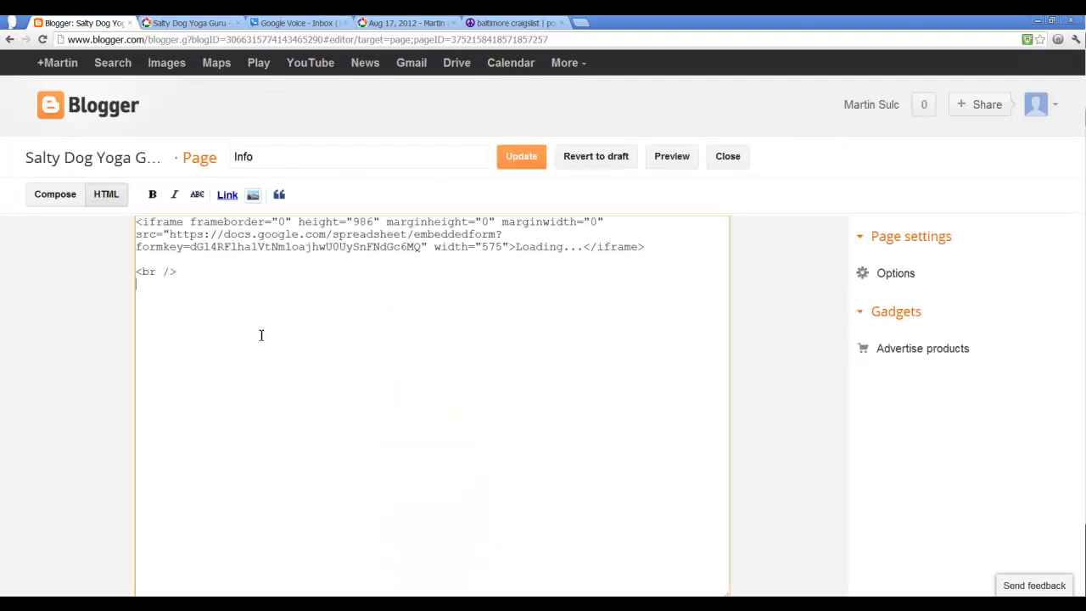
pyautogui.hotkey('ctrl', 'v')
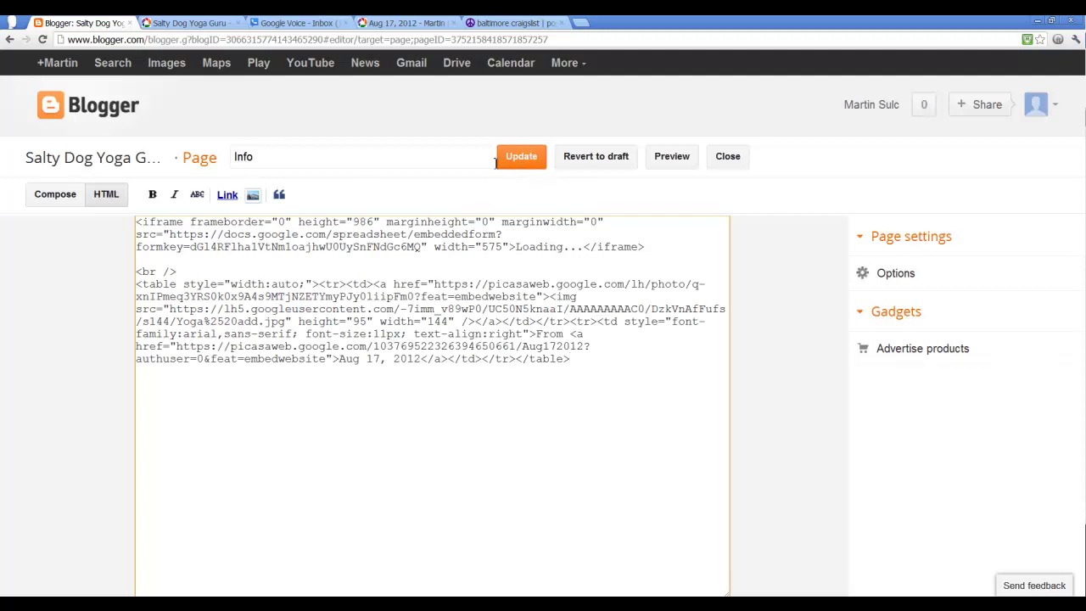
pyautogui.click(58, 201)
# Step: Enlarge the YOGA LESSONS flyer to X-Large and select all page content
pyautogui.scroll(-8, 392, 467)
pyautogui.click(199, 521)
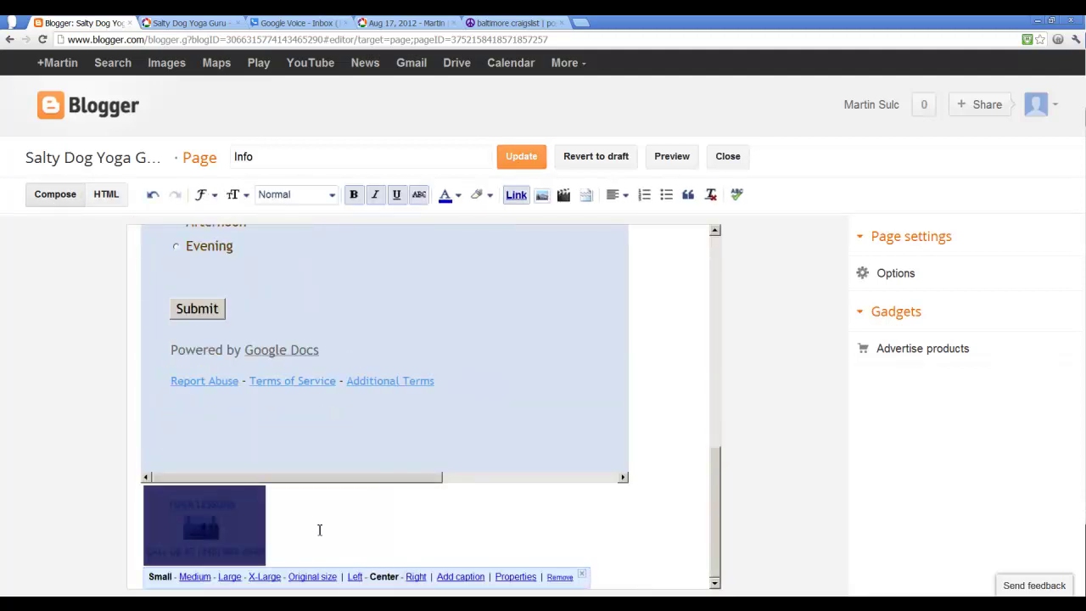
pyautogui.click(266, 577)
pyautogui.scroll(-3, 326, 569)
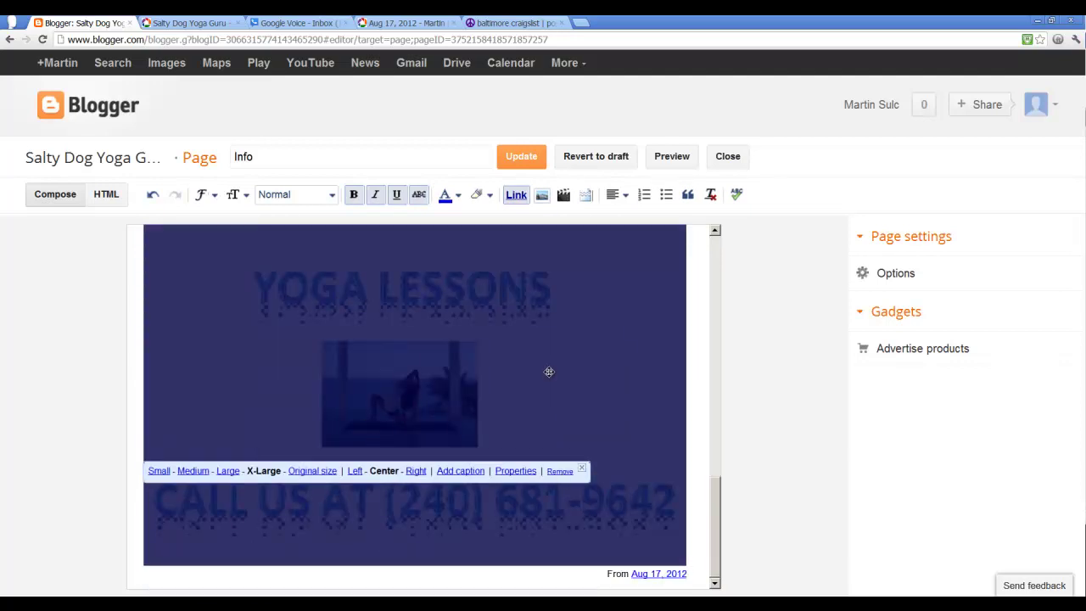
pyautogui.click(515, 198)
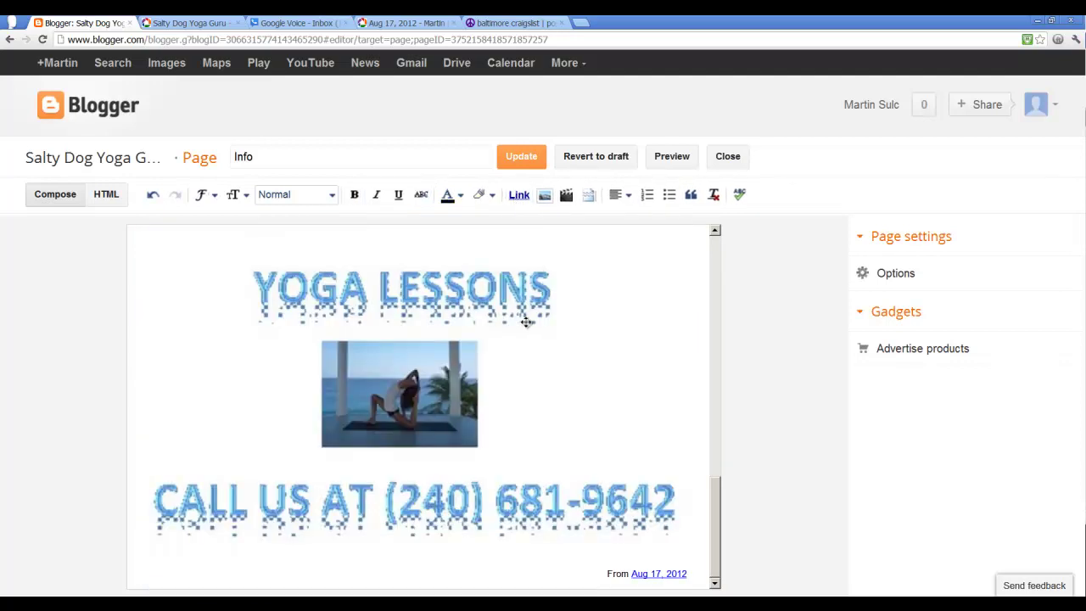
pyautogui.hotkey('ctrl', 'a')
pyautogui.click(514, 194)
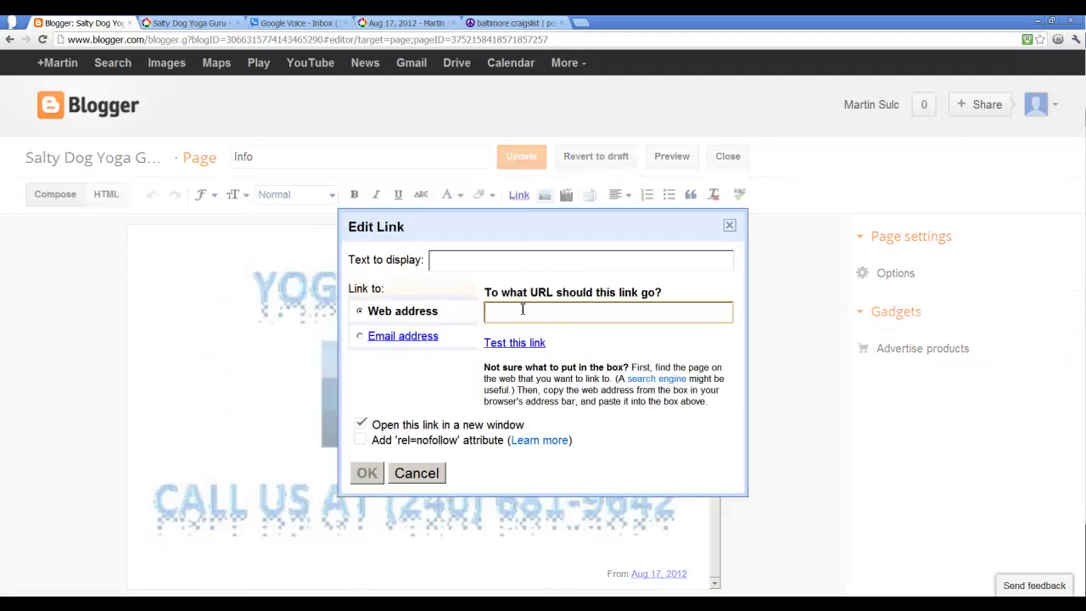
pyautogui.write('www.google.com')
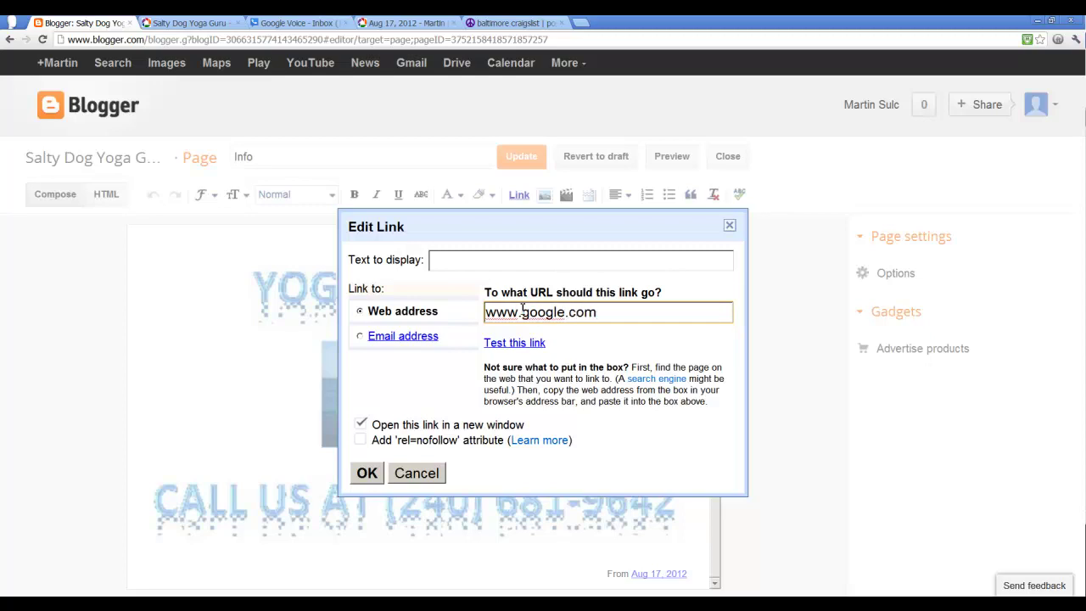
pyautogui.click(366, 473)
pyautogui.scroll(-5, 647, 383)
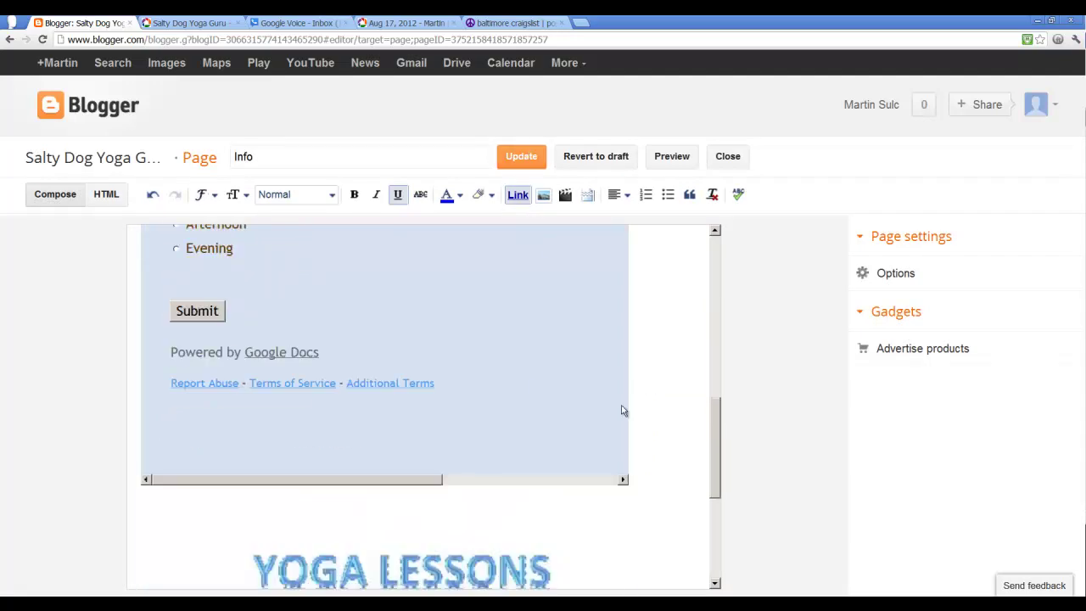
pyautogui.scroll(-2, 388, 543)
pyautogui.scroll(5, 392, 513)
# Step: Update the Info page and view the published blog
pyautogui.click(532, 163)
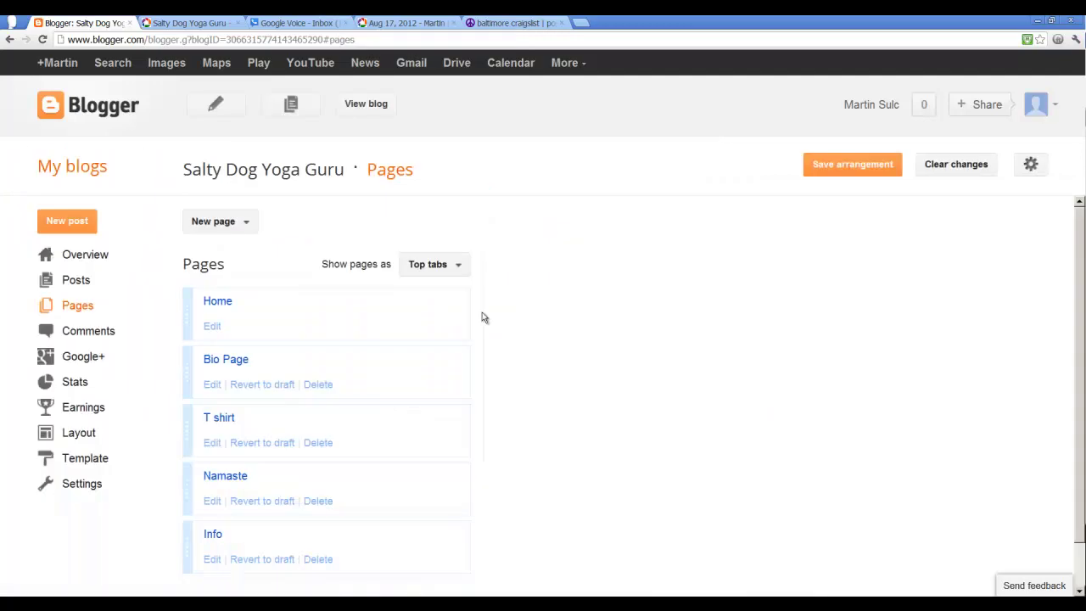
pyautogui.click(364, 104)
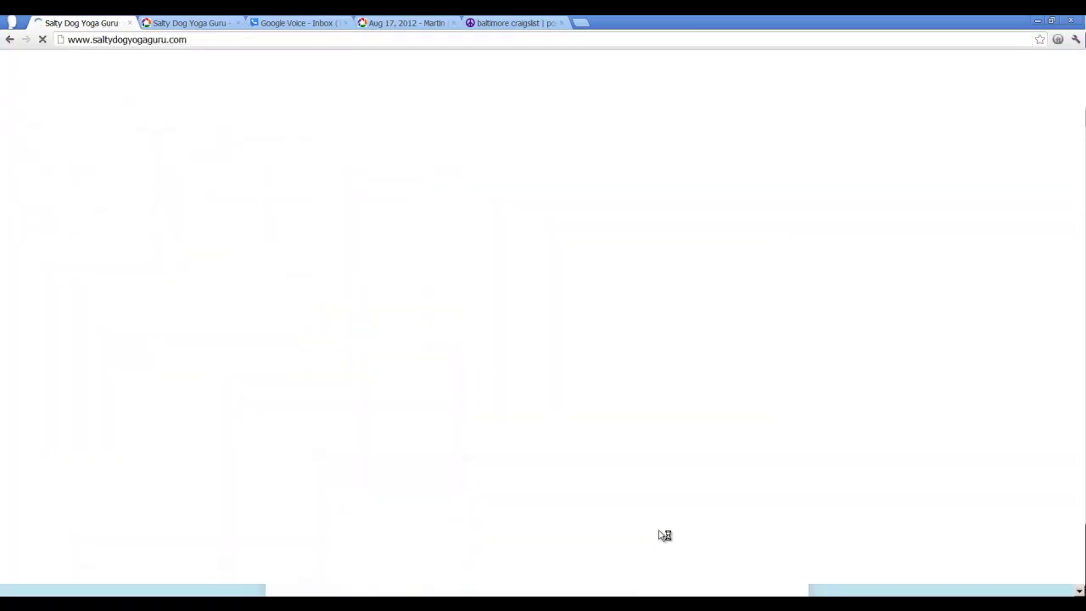
pyautogui.scroll(-3, 657, 533)
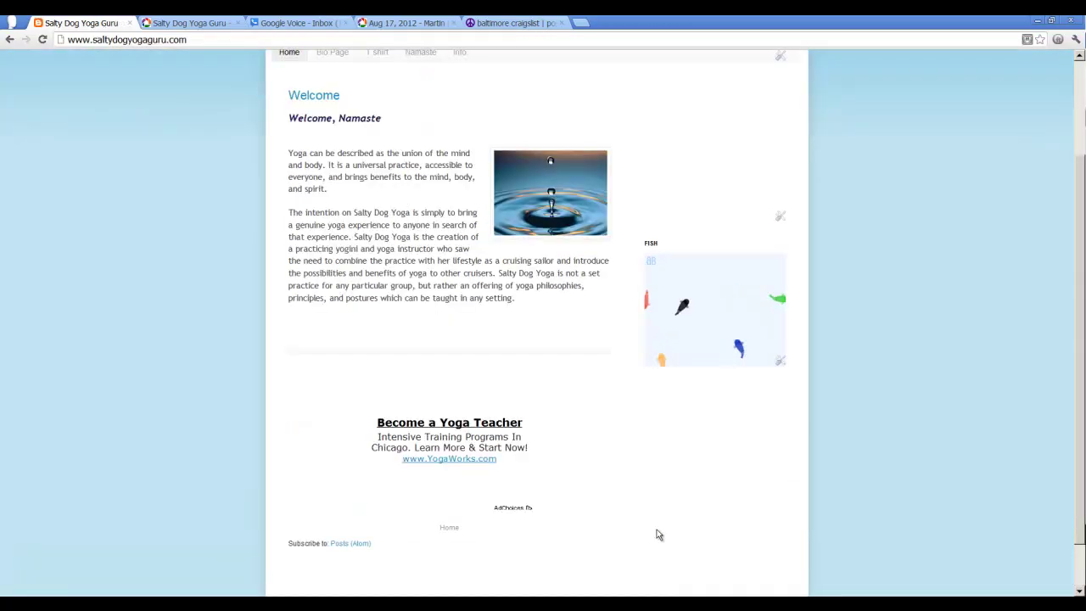
pyautogui.scroll(3, 657, 533)
# Step: On the live Info page, click the flyer to confirm it links to Google
pyautogui.click(458, 182)
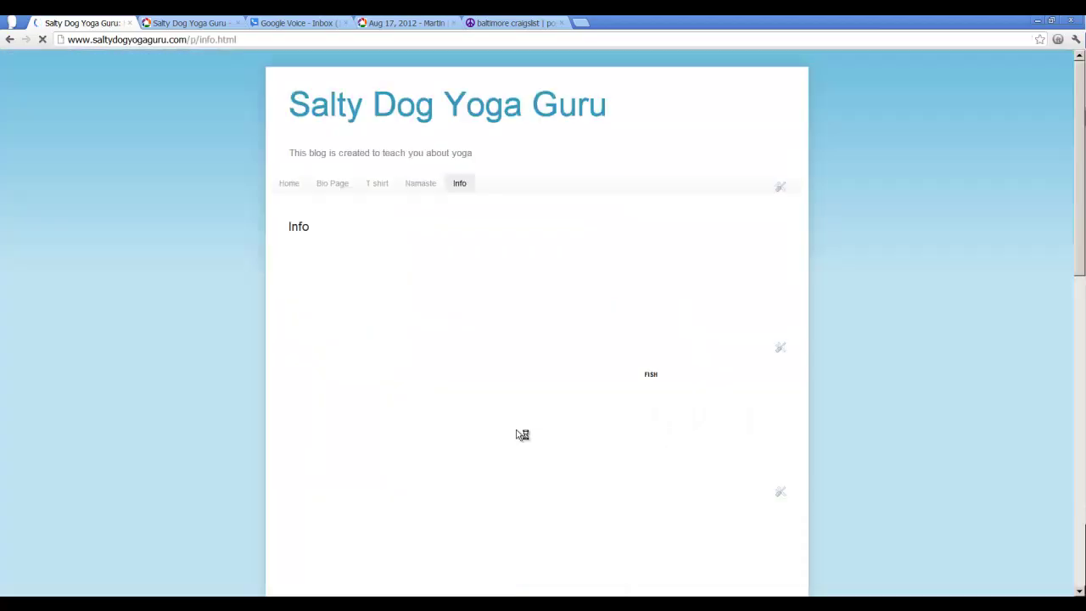
pyautogui.scroll(-6, 516, 434)
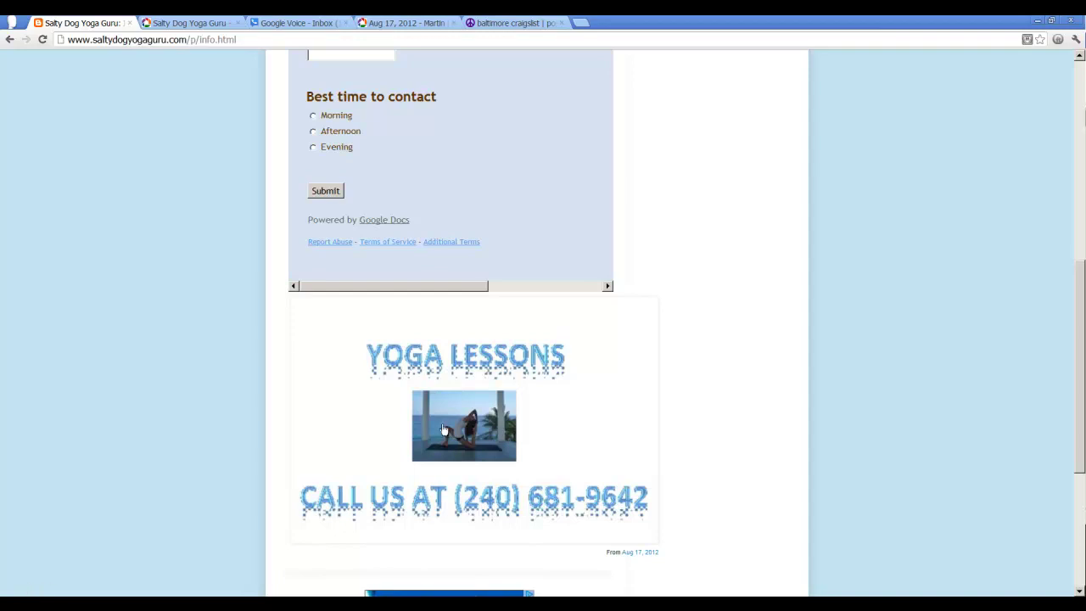
pyautogui.click(481, 431)
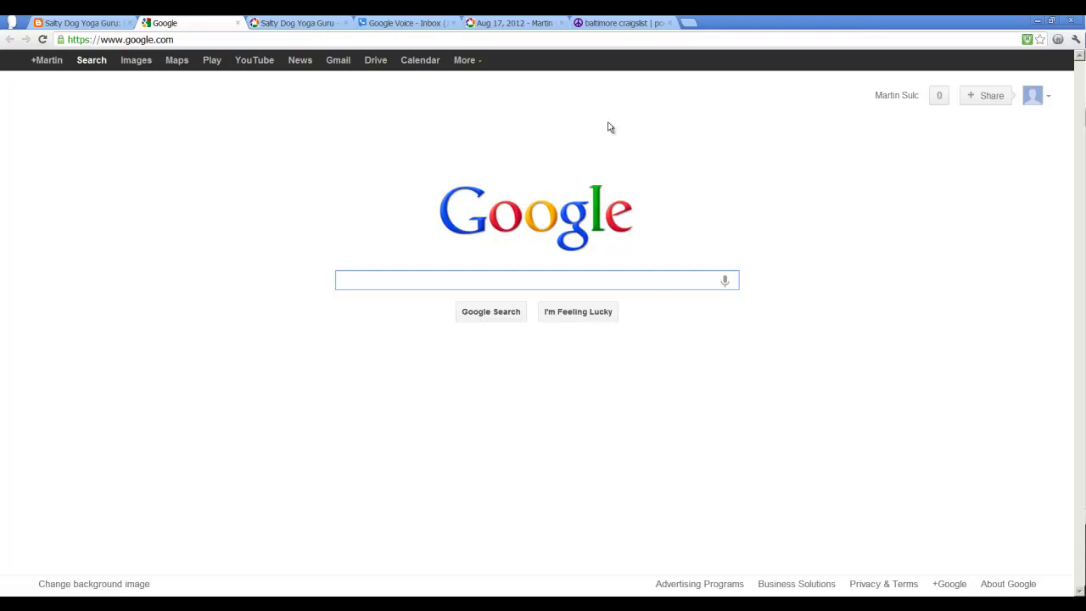
# Step: Close the Google tab and review the Salty Dog Yoga Guru album's shareable link
pyautogui.click(237, 23)
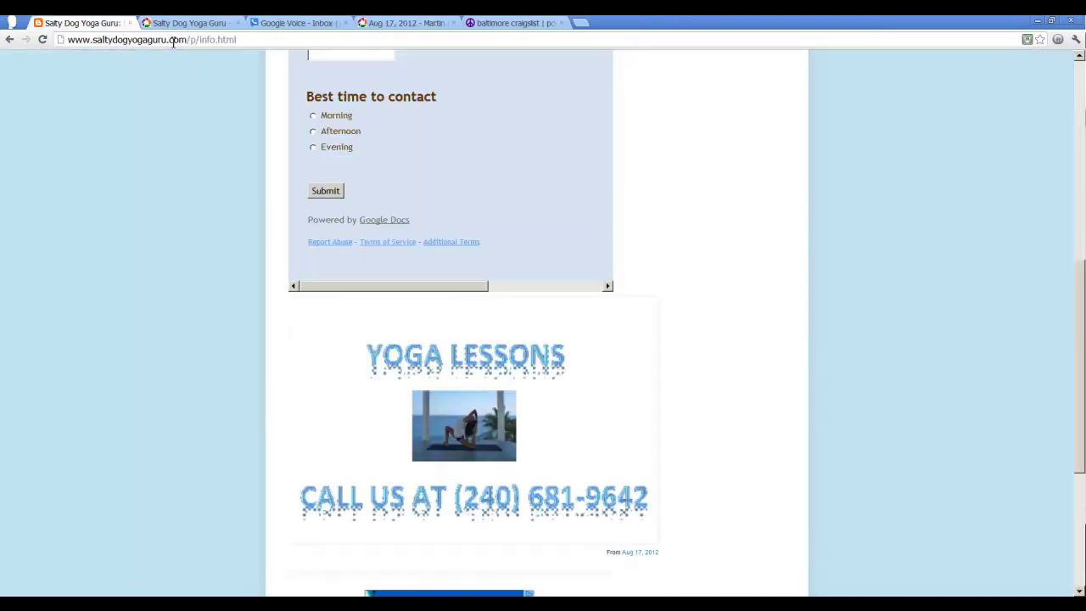
pyautogui.click(183, 22)
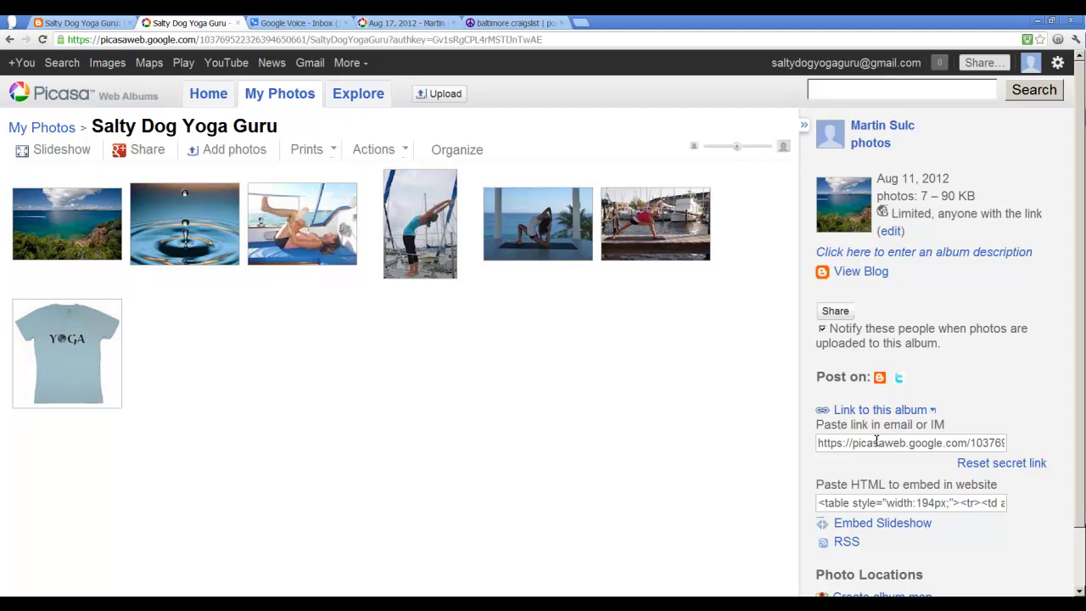
pyautogui.click(877, 440)
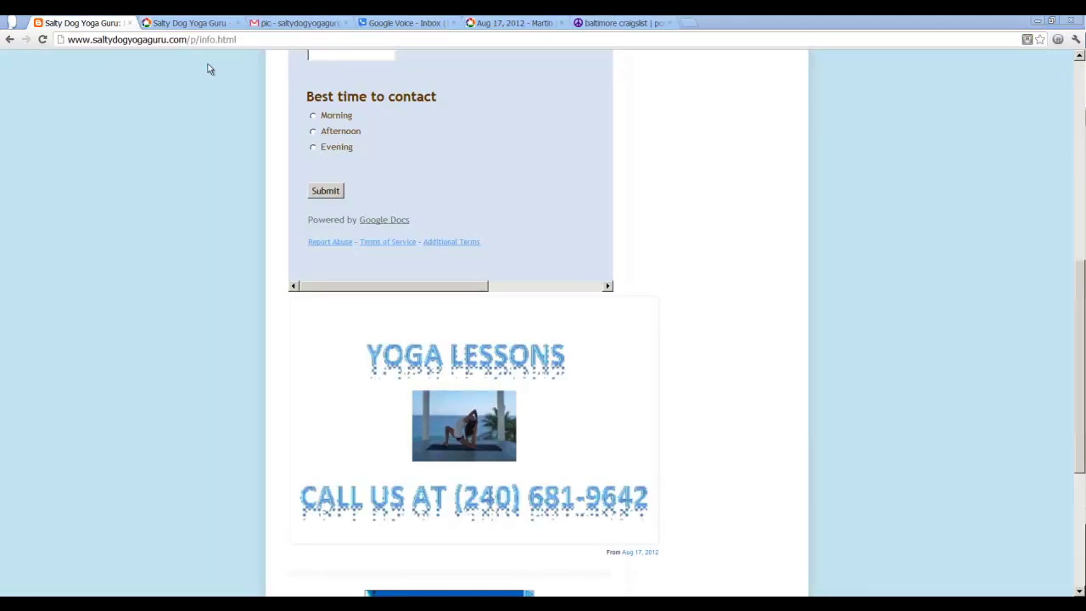
pyautogui.click(194, 24)
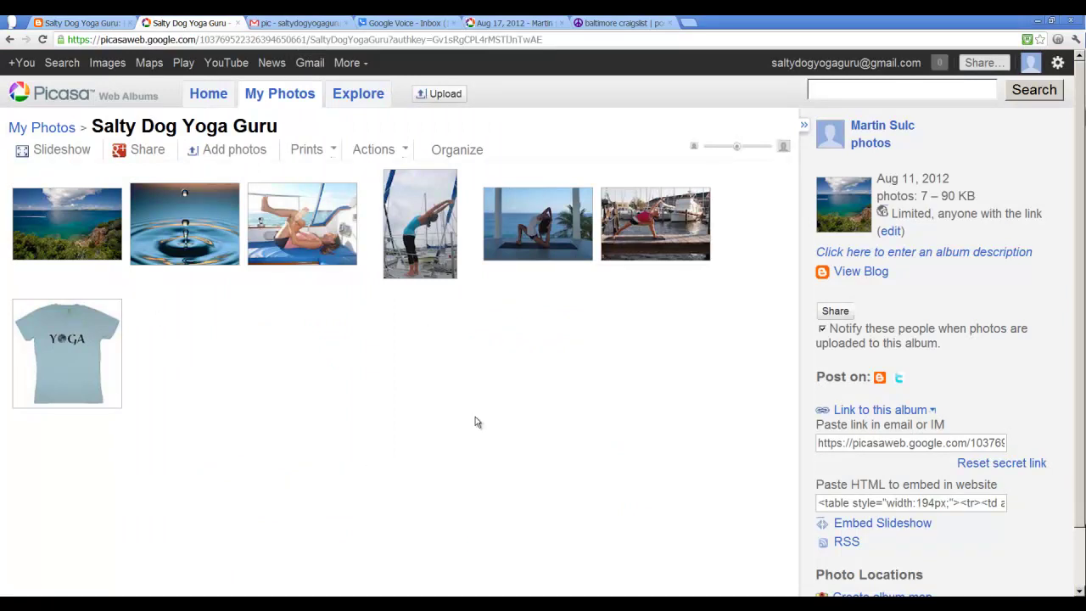
pyautogui.scroll(-1, 476, 421)
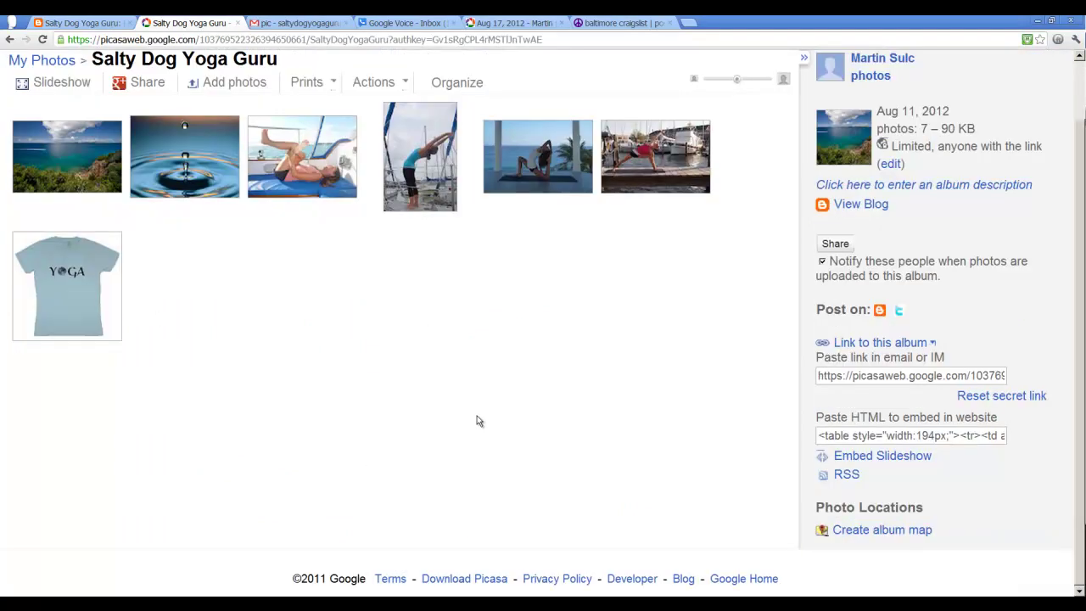
pyautogui.scroll(1, 476, 421)
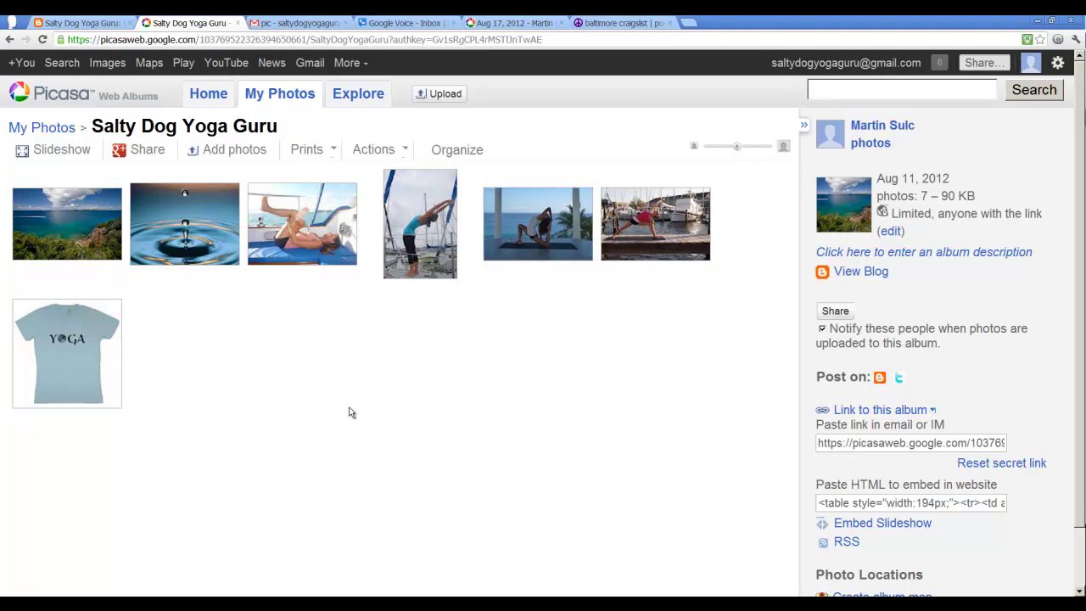
# Step: Return to the blog and open its Template settings under Design
pyautogui.click(78, 22)
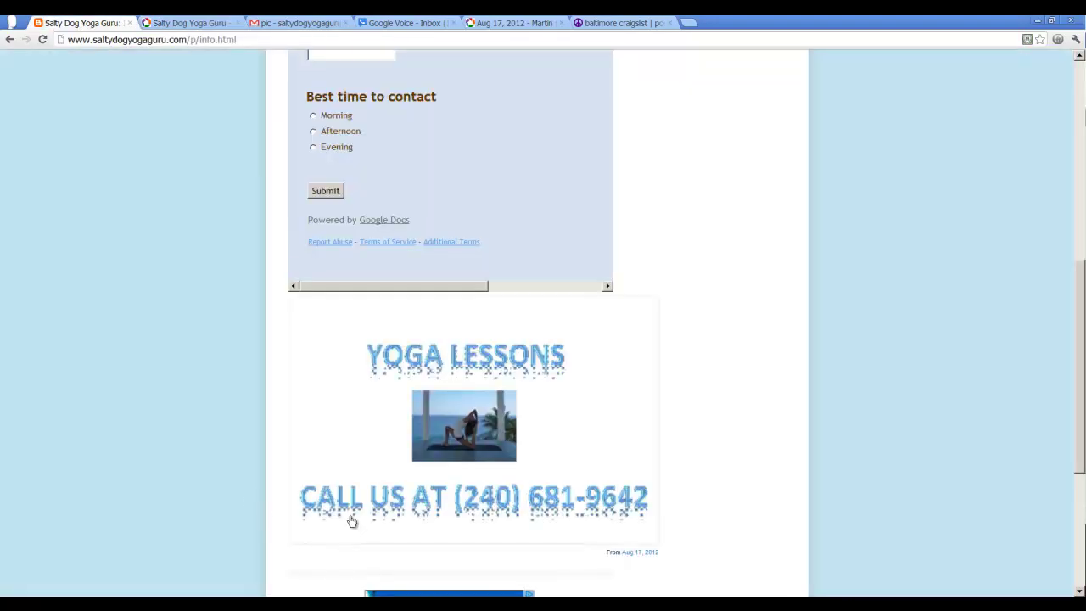
pyautogui.scroll(5, 352, 520)
pyautogui.scroll(-1, 352, 514)
pyautogui.scroll(1, 933, 102)
pyautogui.click(1020, 58)
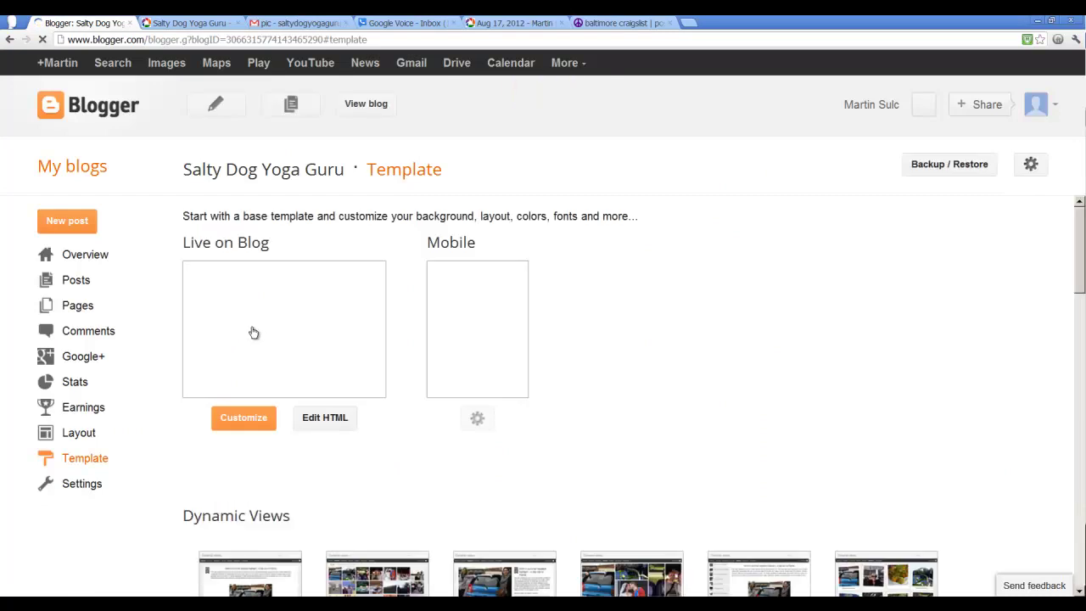